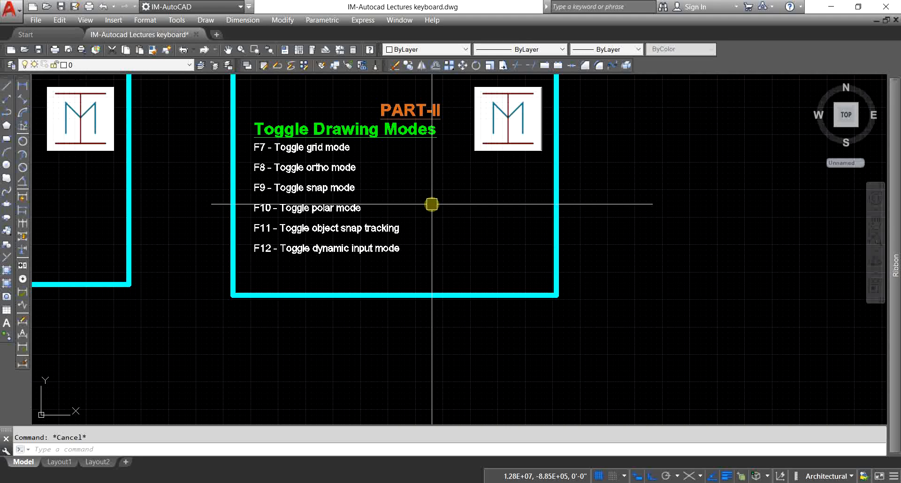
middle_click_drag(442, 201, 438, 224)
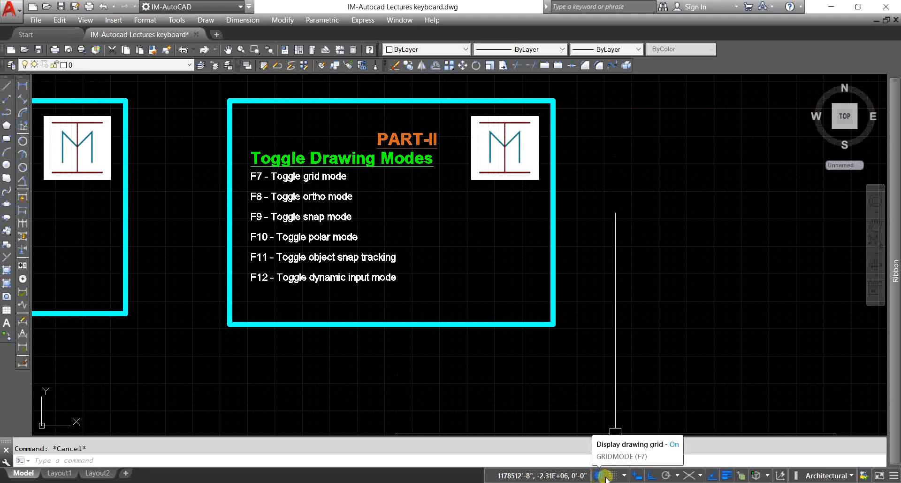
left_click(637, 476)
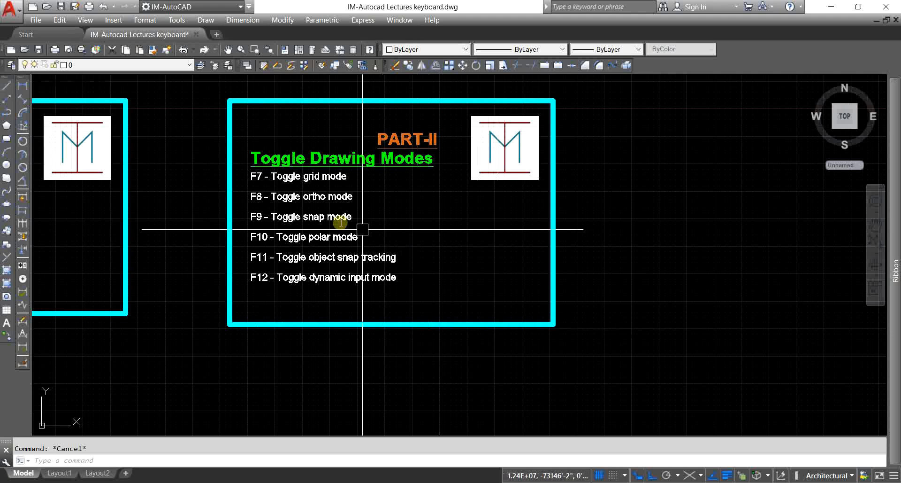
scroll(258, 175, "up", 4)
scroll(271, 174, "down", 4)
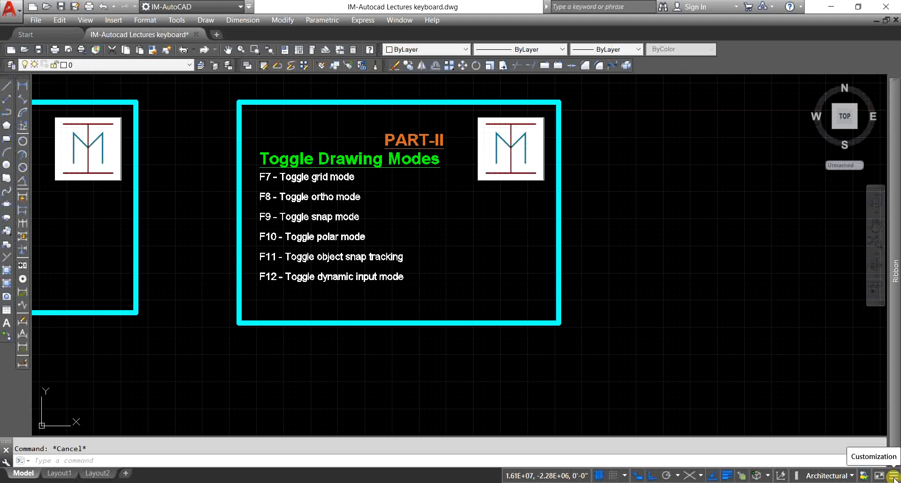
- Remove Grid, Snap Mode, Dynamic Input, Ortho Mode, Polar Tracking and Isometric Drafting from the status bar
left_click(894, 477)
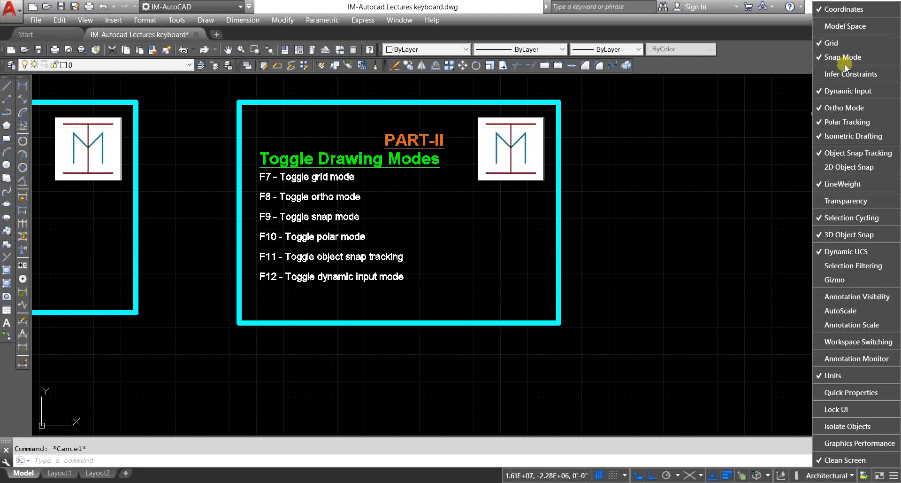
left_click(841, 43)
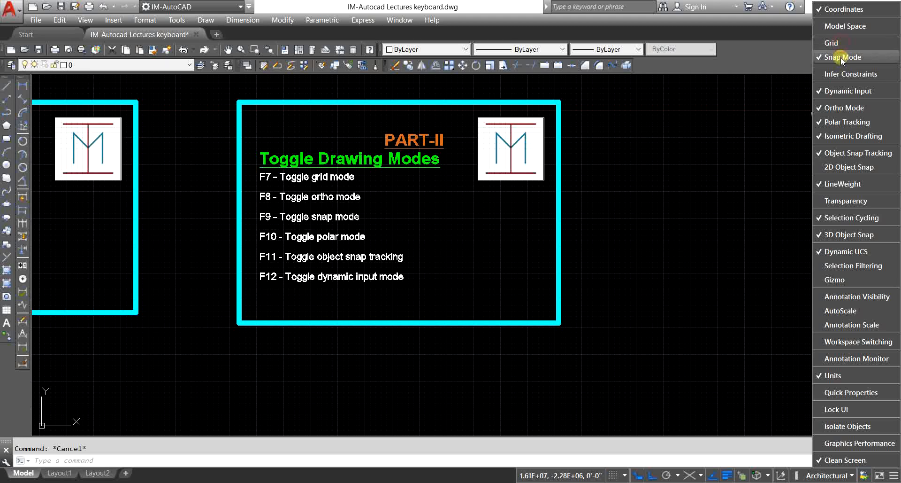
left_click(841, 57)
left_click(854, 90)
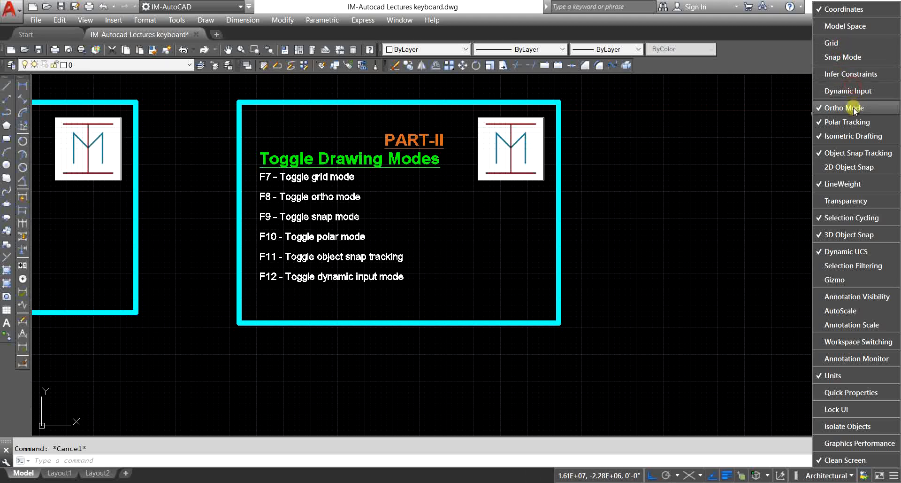
left_click(853, 109)
left_click(854, 122)
left_click(853, 136)
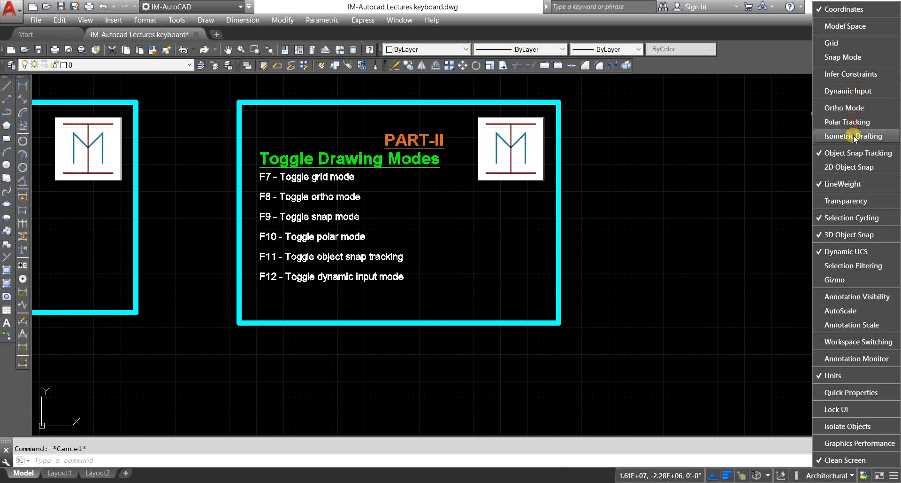
- Remove Object Snap Tracking, LineWeight, Selection Cycling, 3D Object Snap, Dynamic UCS, Units and Coordinates from the status bar
left_click(854, 154)
left_click(844, 184)
left_click(851, 221)
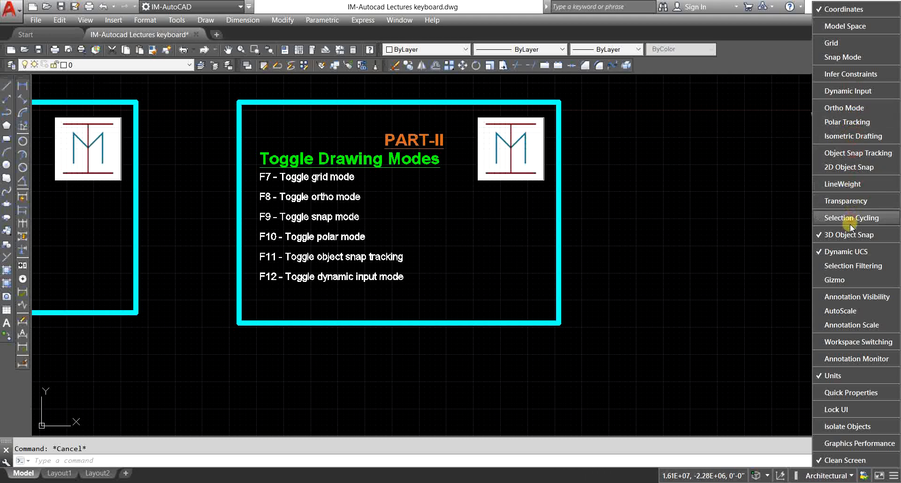
left_click(851, 233)
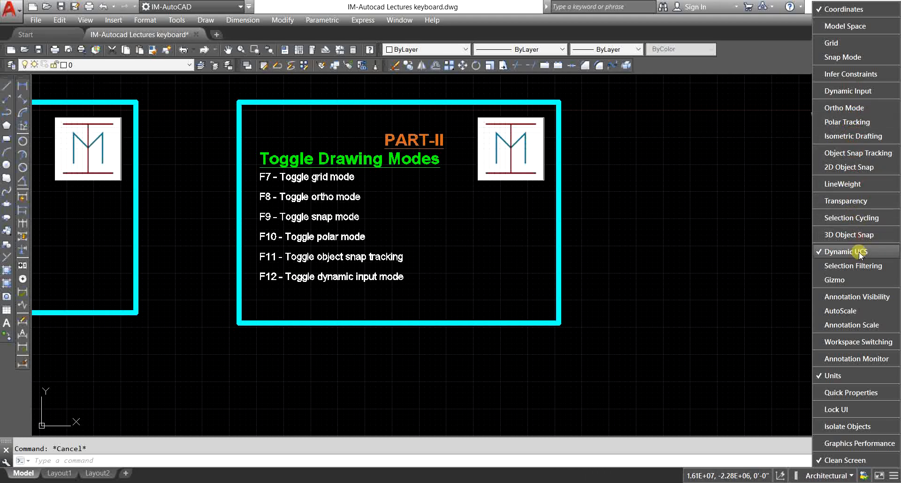
left_click(855, 251)
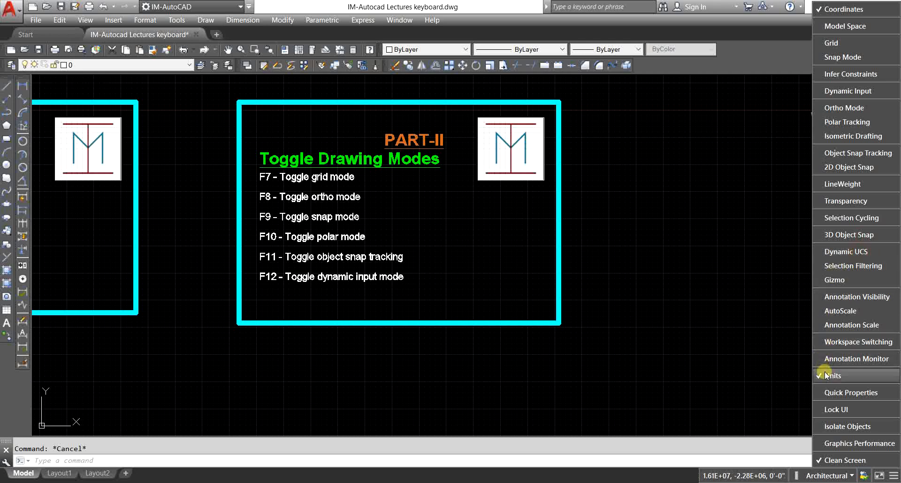
left_click(840, 375)
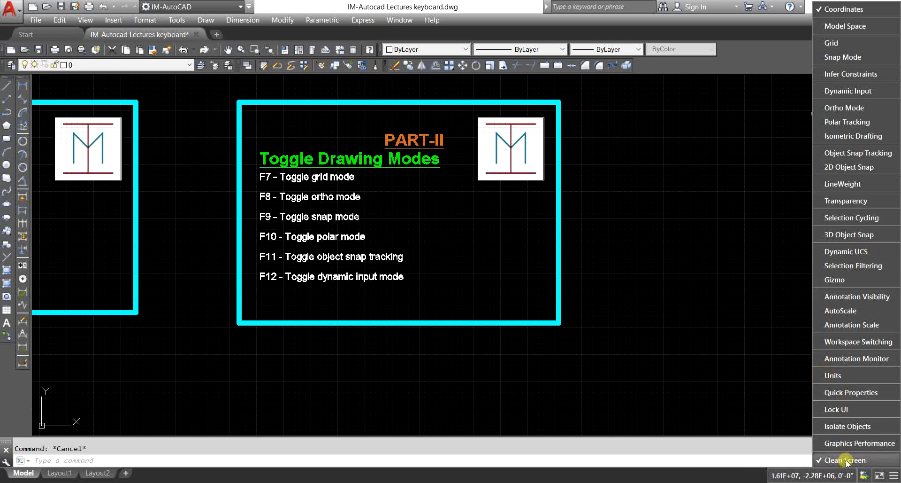
left_click(848, 10)
left_click(688, 202)
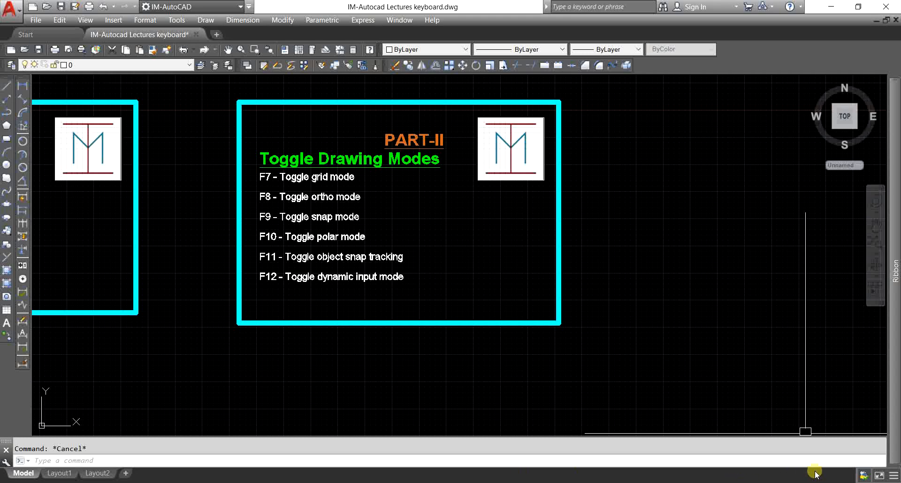
- Add Grid, Snap Mode, Dynamic Input, Ortho Mode and Polar Tracking to the status bar
left_click(895, 477)
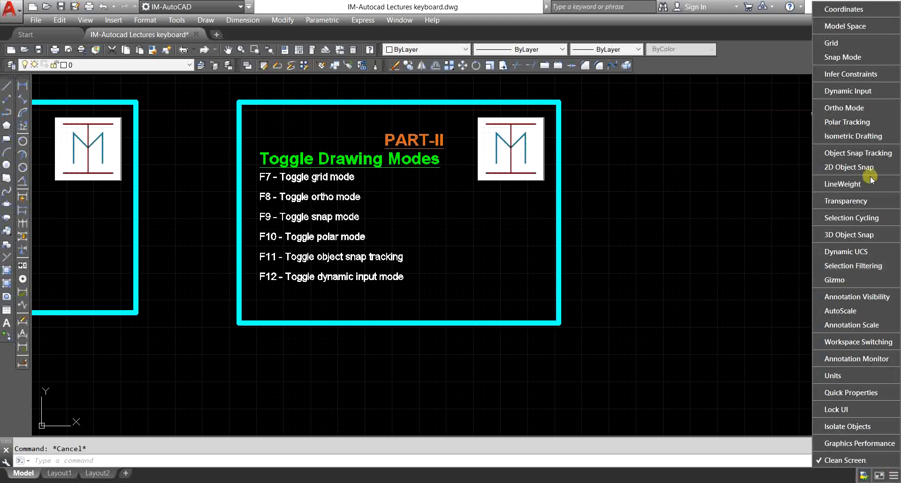
left_click(843, 43)
left_click(854, 57)
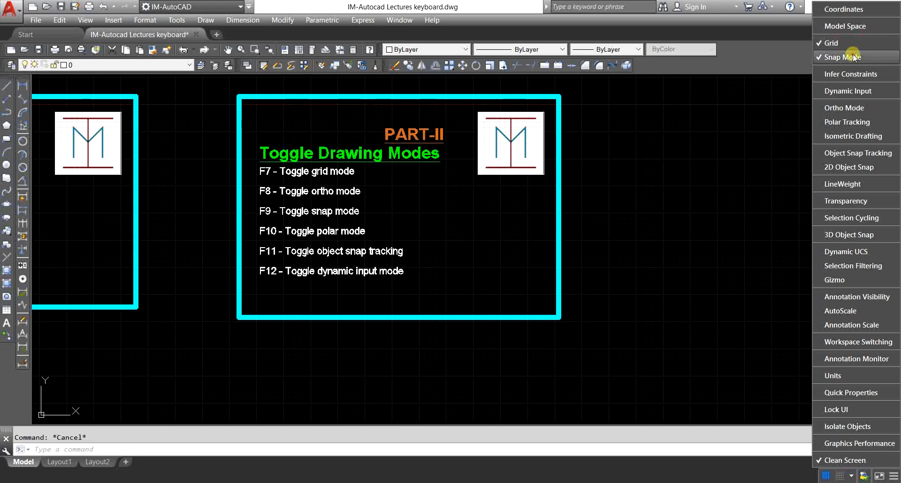
left_click(852, 90)
left_click(851, 107)
left_click(851, 122)
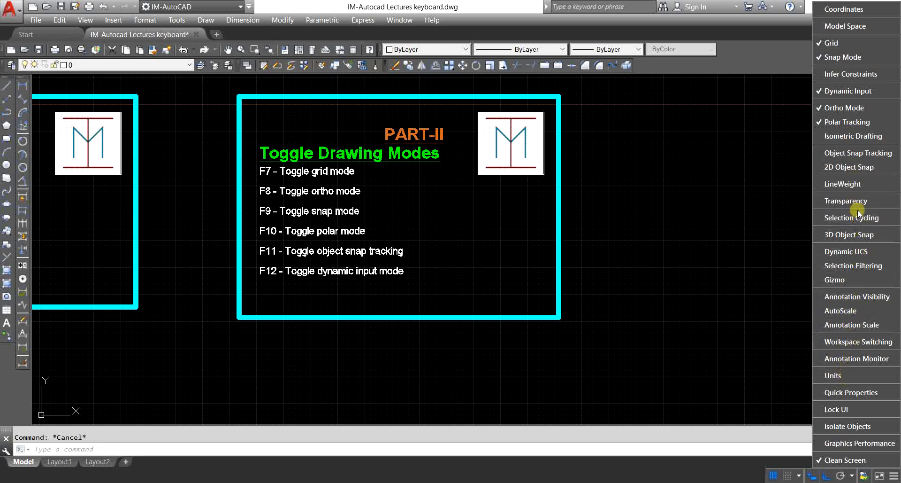
- Add LineWeight, Object Snap Tracking, 2D Object Snap, Isometric Drafting and Model Space to the status bar
left_click(853, 183)
left_click(854, 152)
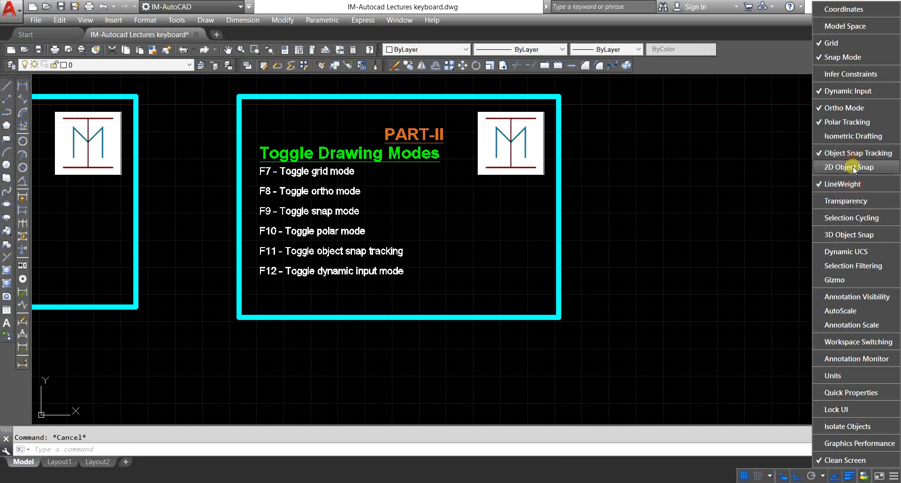
left_click(854, 168)
left_click(853, 136)
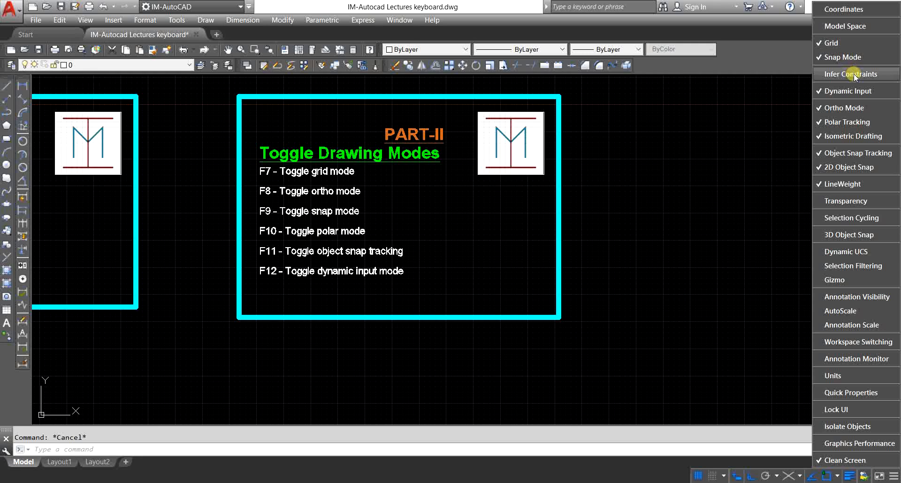
left_click(858, 25)
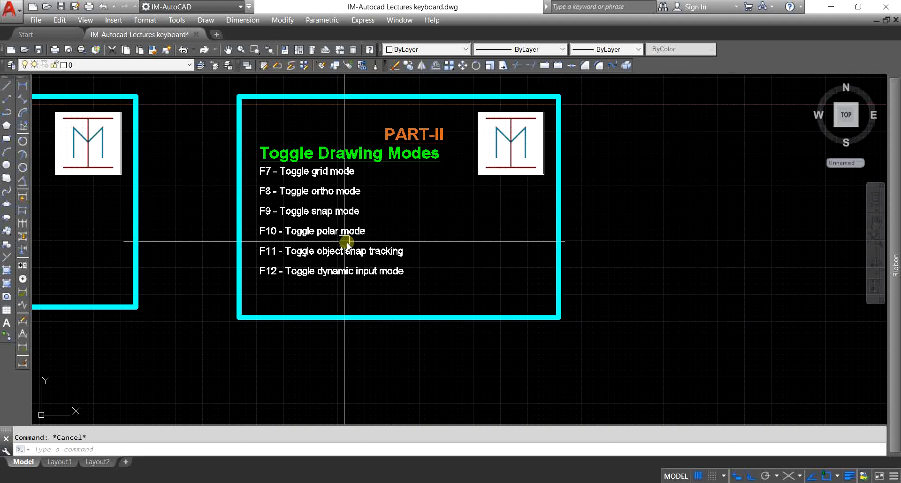
- Examine the background grid at several magnifications in an empty area beside the Toggle Drawing Modes list
scroll(309, 205, "up", 2)
mouse_move(446, 205)
middle_mouse_down()
mouse_move(378, 235)
mouse_move(331, 228)
middle_mouse_up()
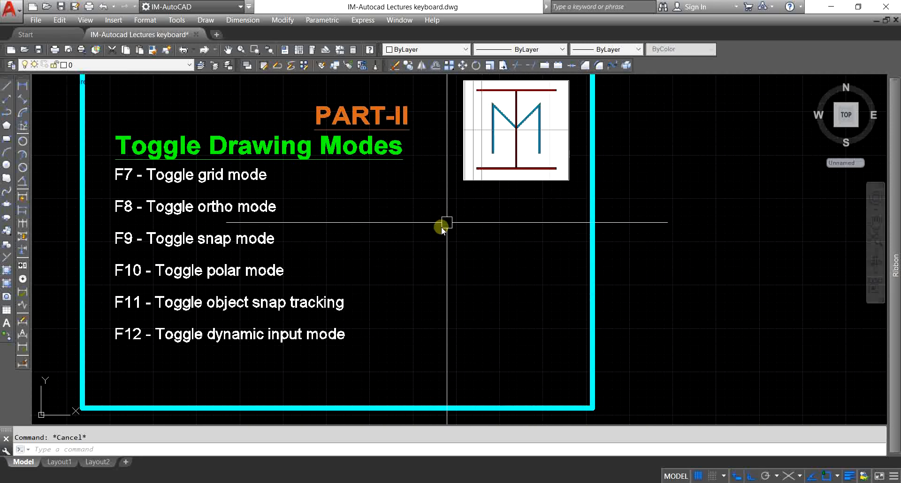
scroll(470, 253, "up", 6)
scroll(444, 225, "up", 3)
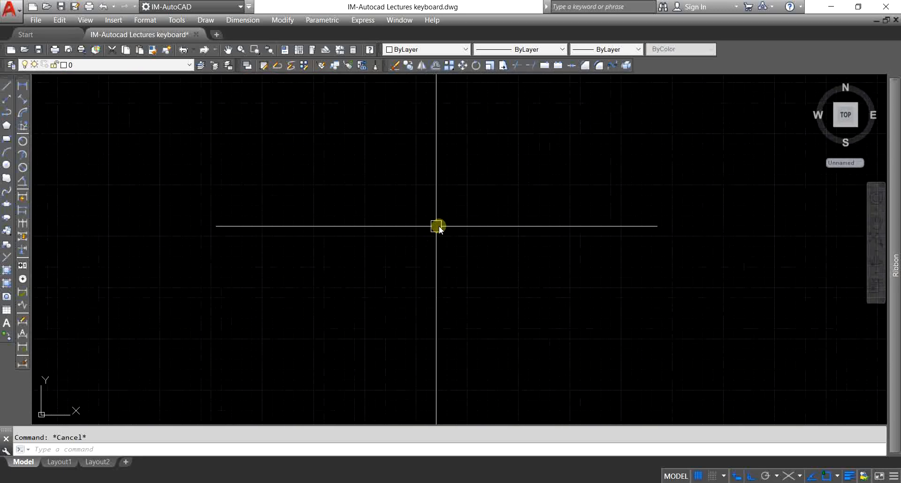
scroll(438, 223, "up", 4)
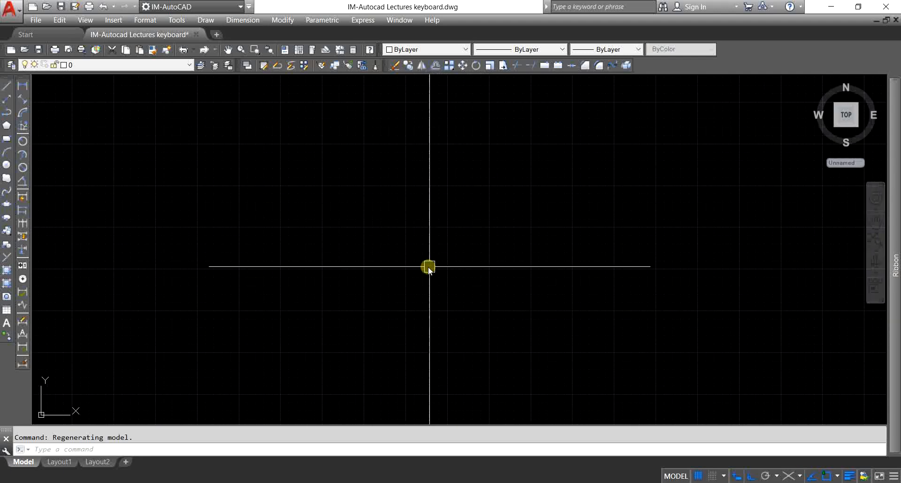
scroll(514, 209, "up", 2)
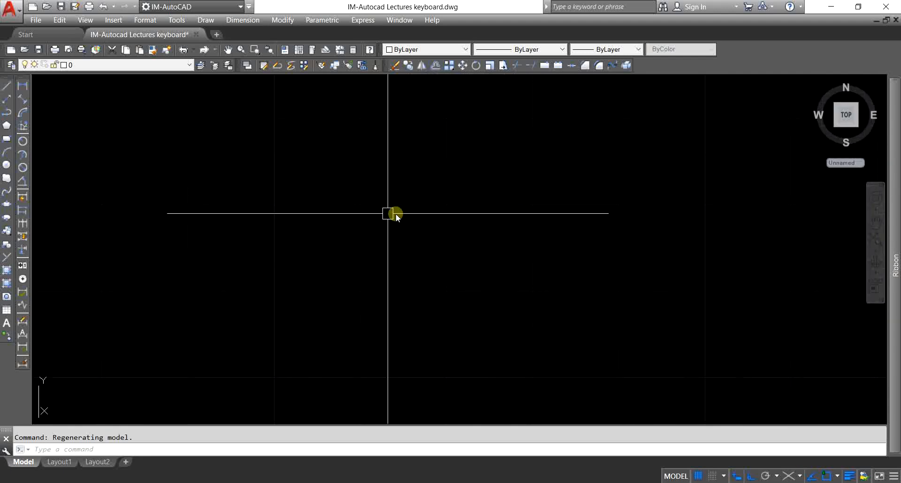
scroll(385, 213, "down", 3)
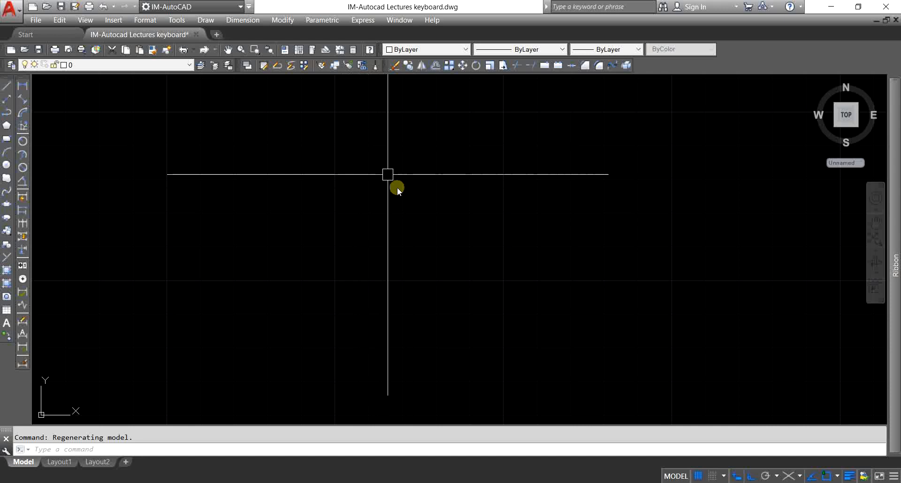
scroll(405, 197, "down", 2)
middle_click_drag(408, 202, 405, 228)
scroll(404, 212, "up", 2)
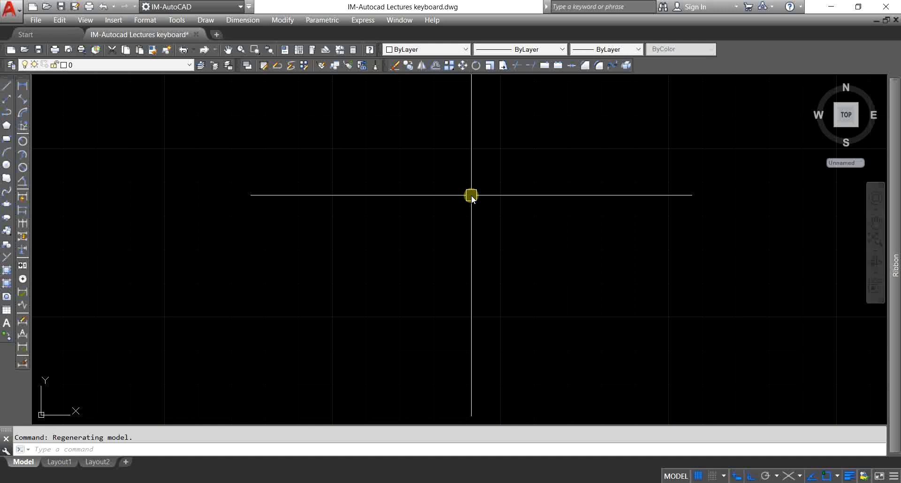
- Toggle the drawing grid display off and back on
key("F7")
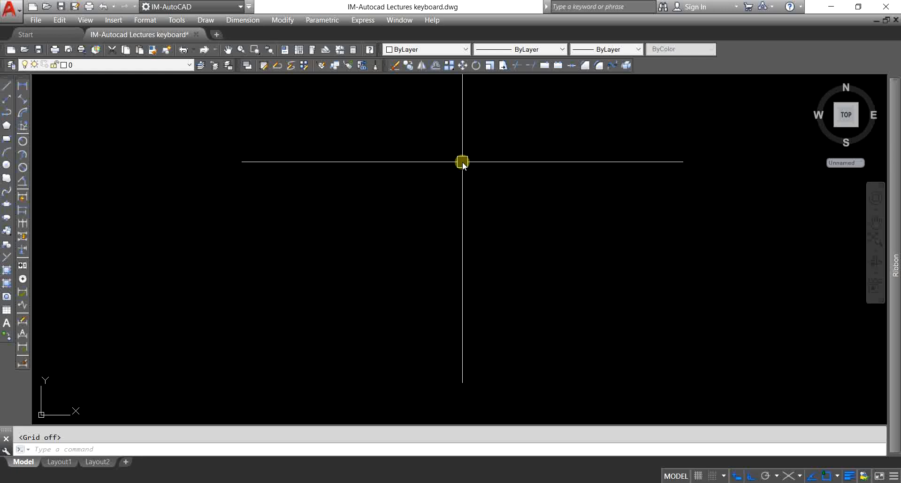
key("F7")
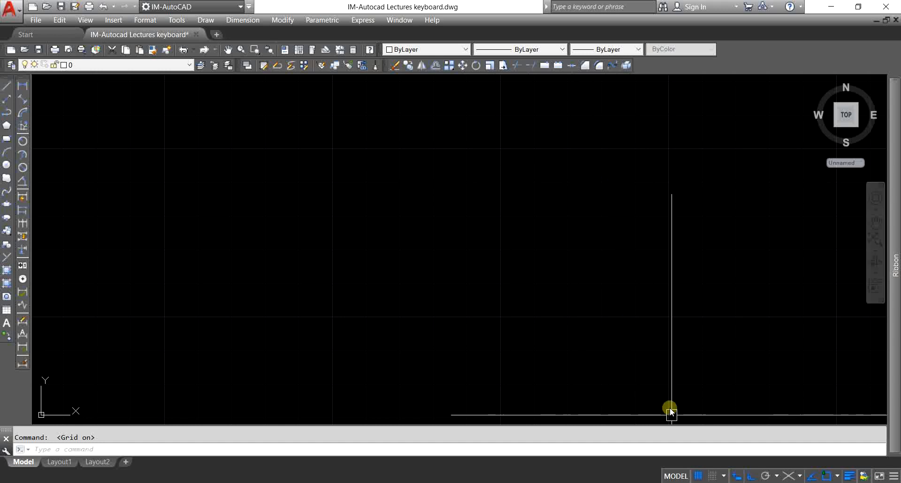
left_click(698, 475)
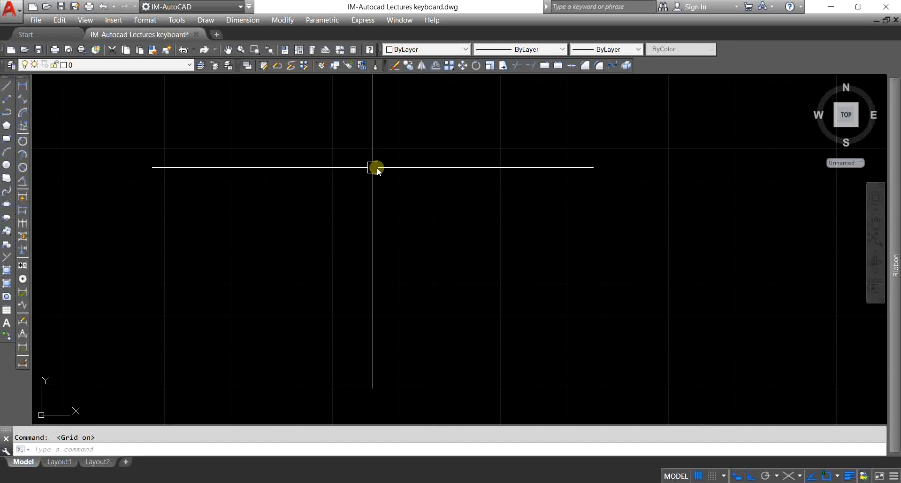
- Review the grid X and Y spacing in the grid settings, accept the dialog and inspect the grid in the drawing
scroll(337, 153, "up", 2)
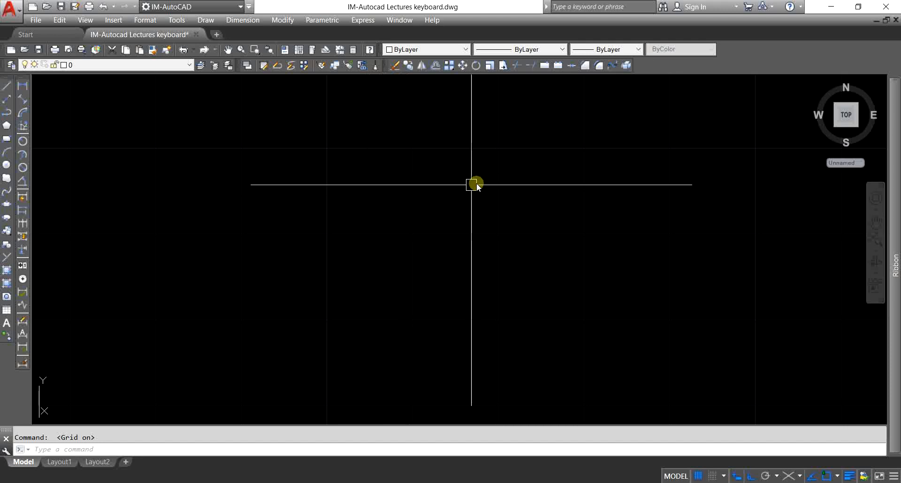
scroll(313, 188, "down", 2)
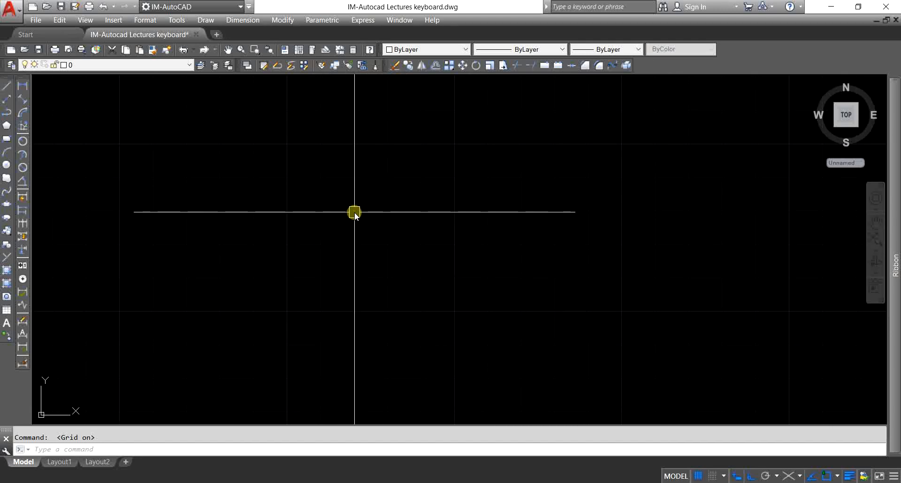
right_click(704, 477)
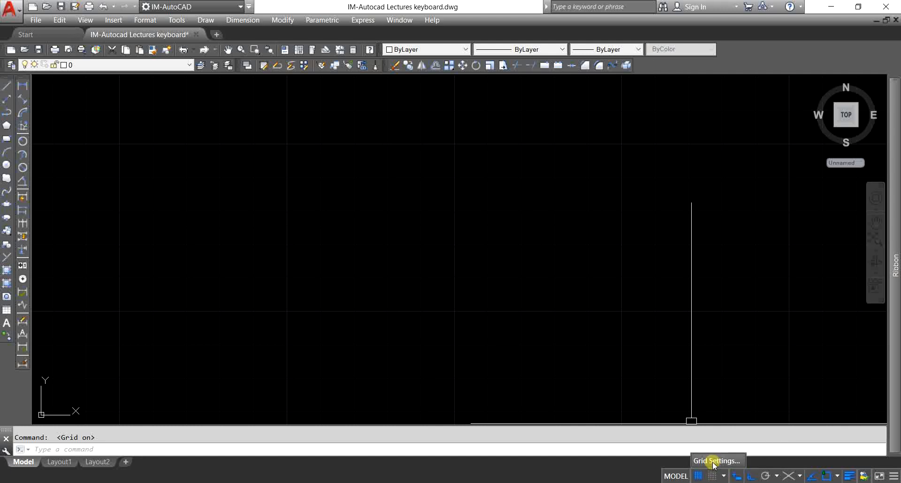
left_click(715, 461)
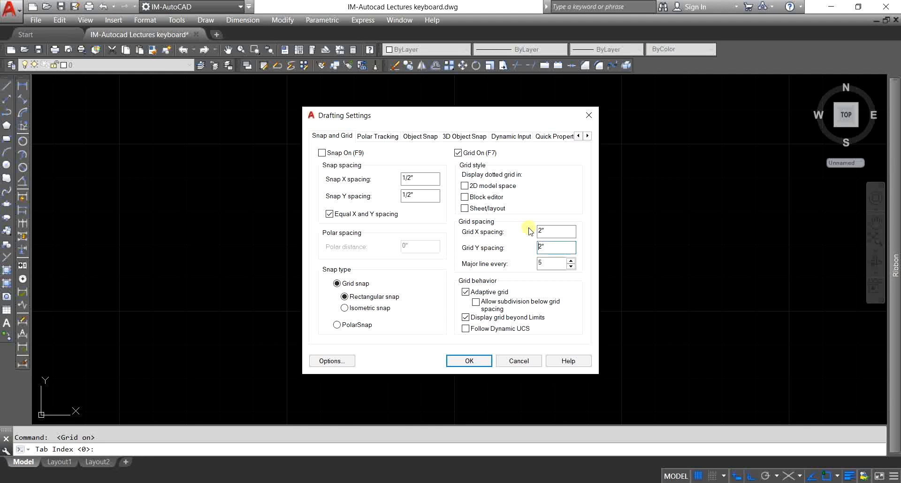
left_click(472, 361)
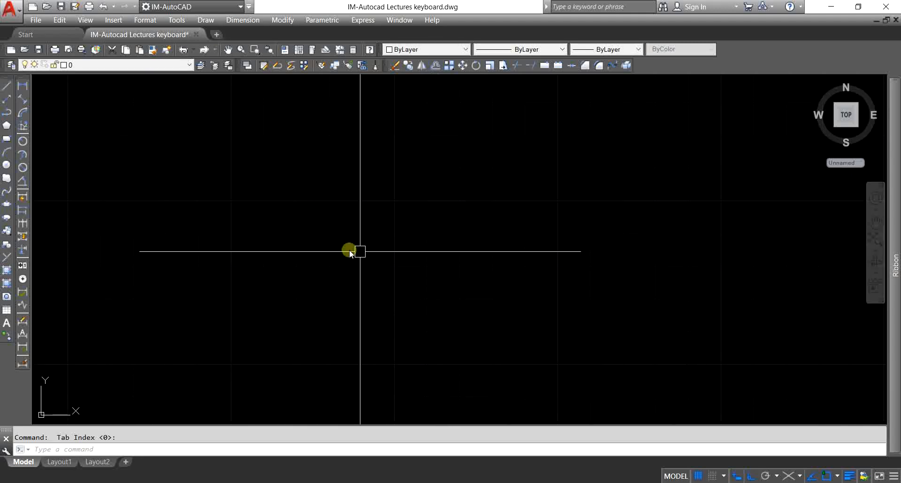
middle_click_drag(343, 244, 412, 239)
scroll(328, 205, "up", 4)
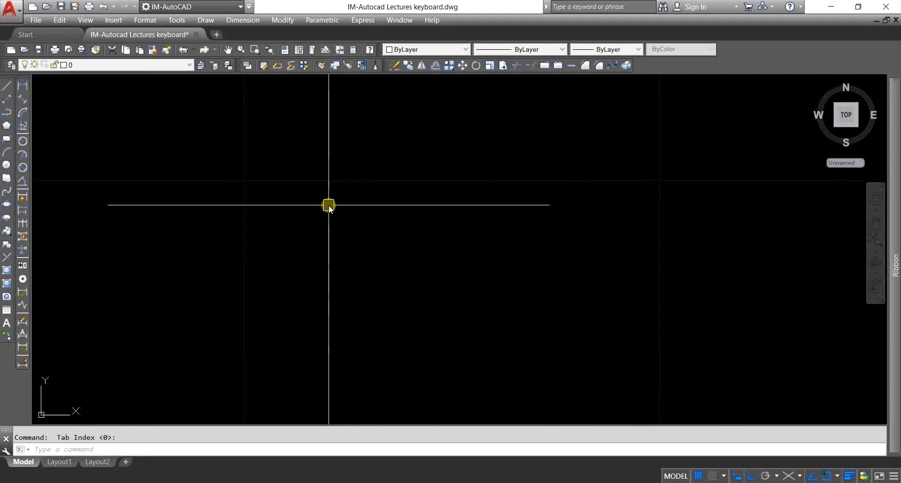
middle_click_drag(298, 209, 320, 221)
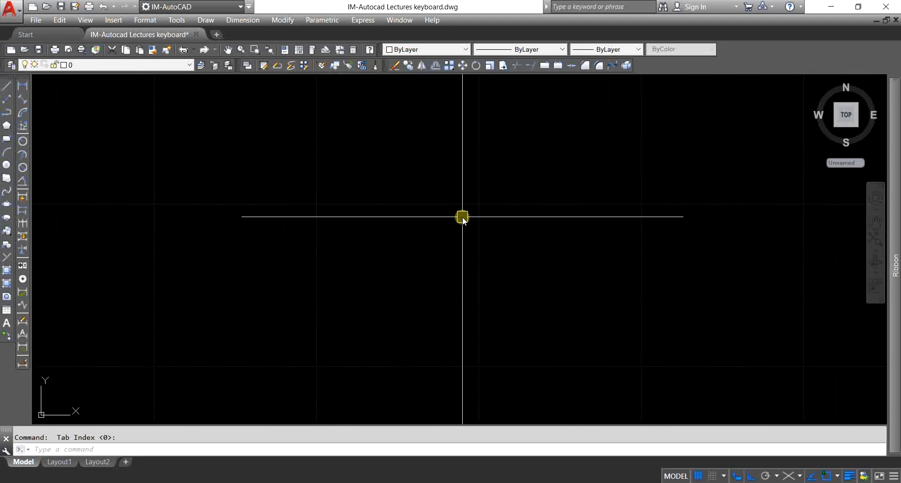
scroll(331, 341, "down", 2)
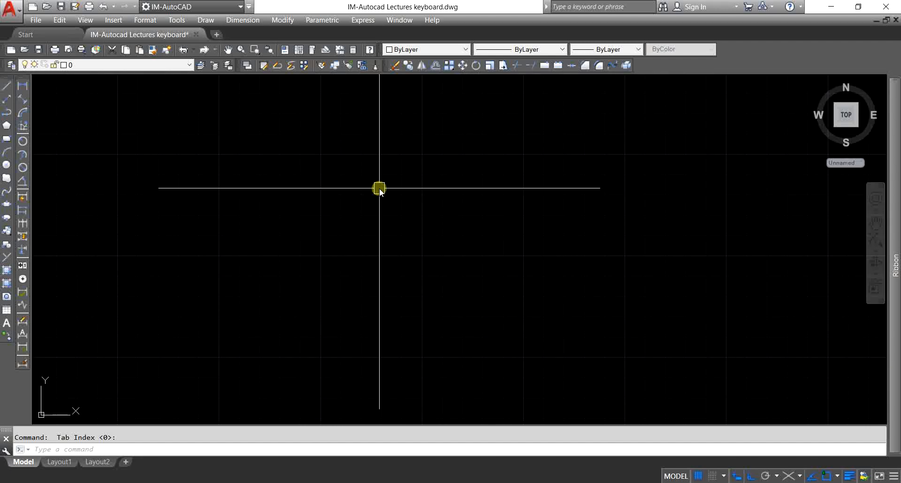
- Set the grid's major line interval to every 7 lines in the grid settings and inspect the grid in the drawing
scroll(375, 171, "up", 4)
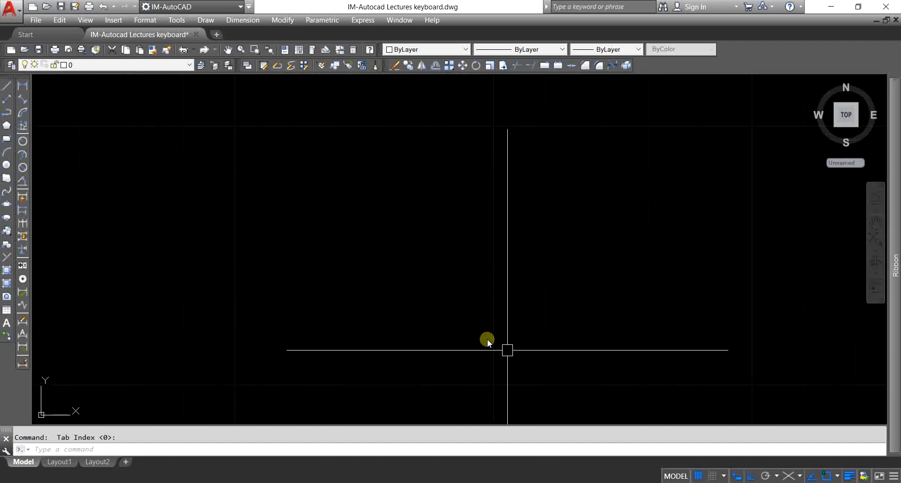
right_click(699, 474)
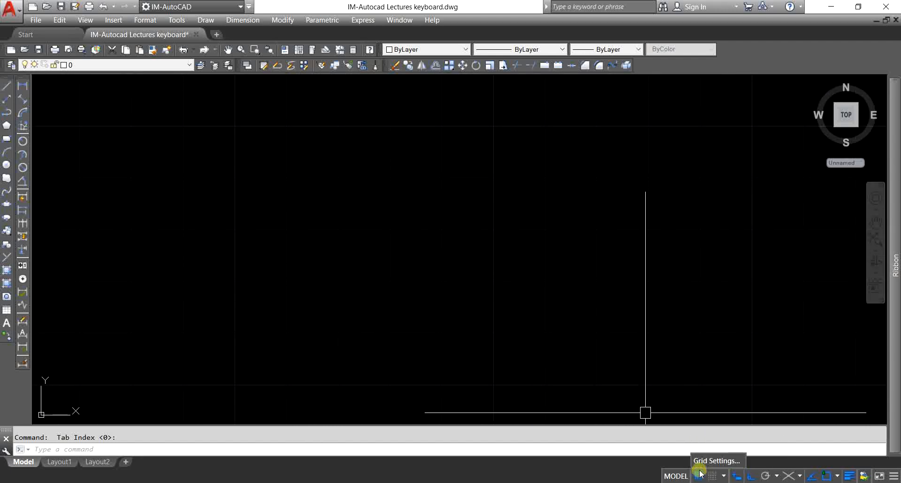
left_click(706, 461)
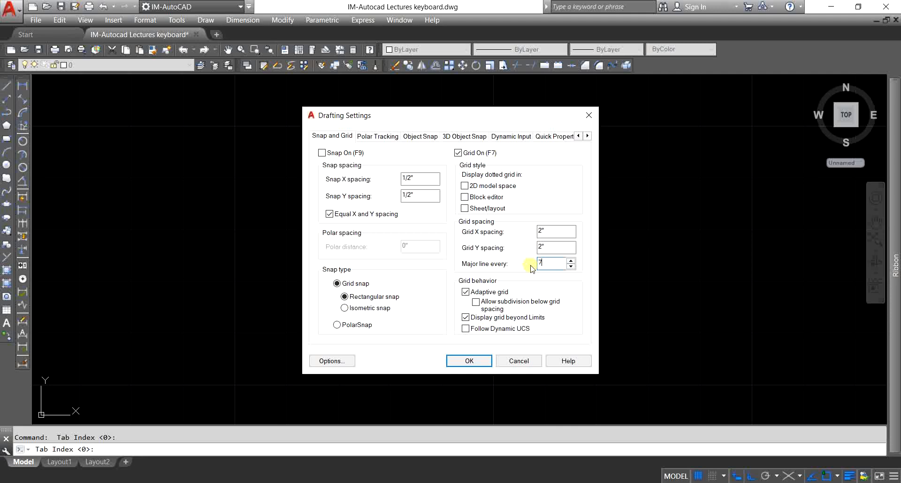
left_click(481, 362)
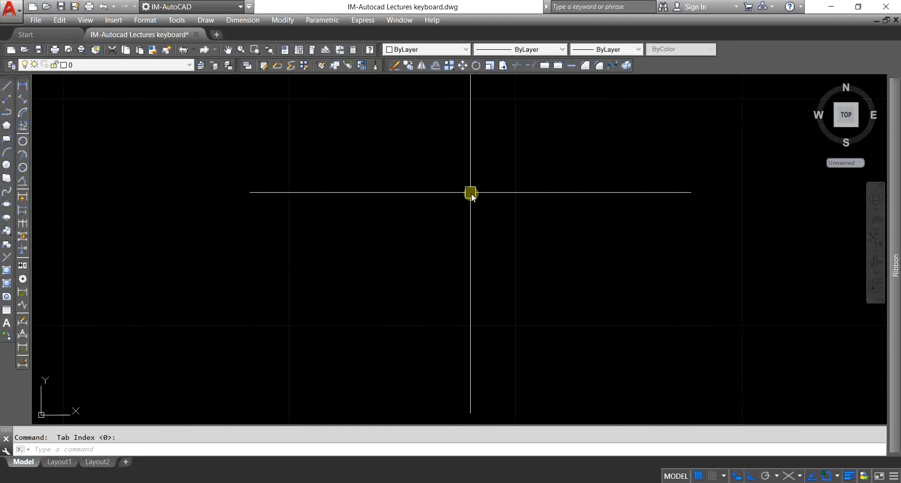
middle_click_drag(471, 193, 455, 220)
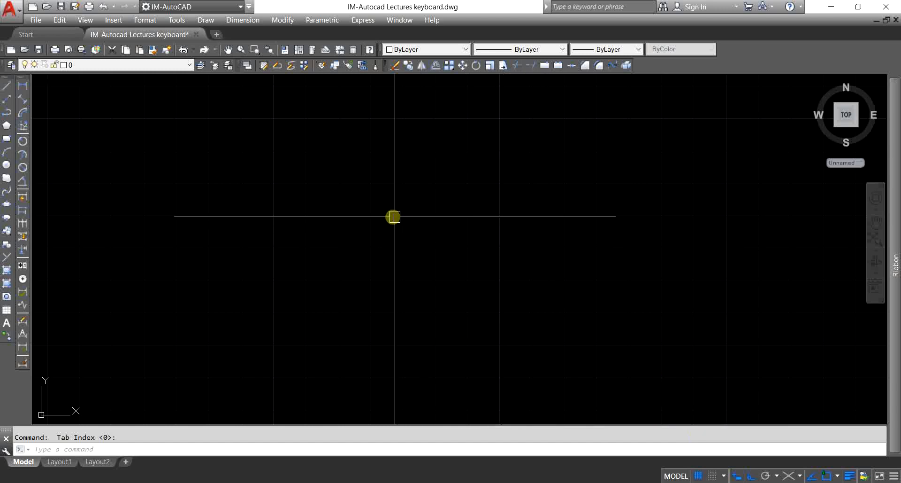
middle_click_drag(391, 218, 376, 229)
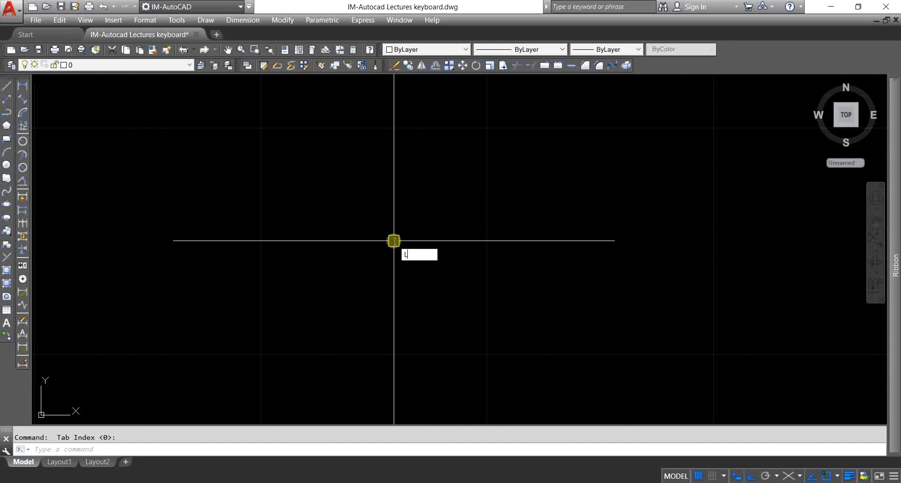
- Draw a single horizontal line across the drawing area with snap off, ending the Line command after one segment
key("Return")
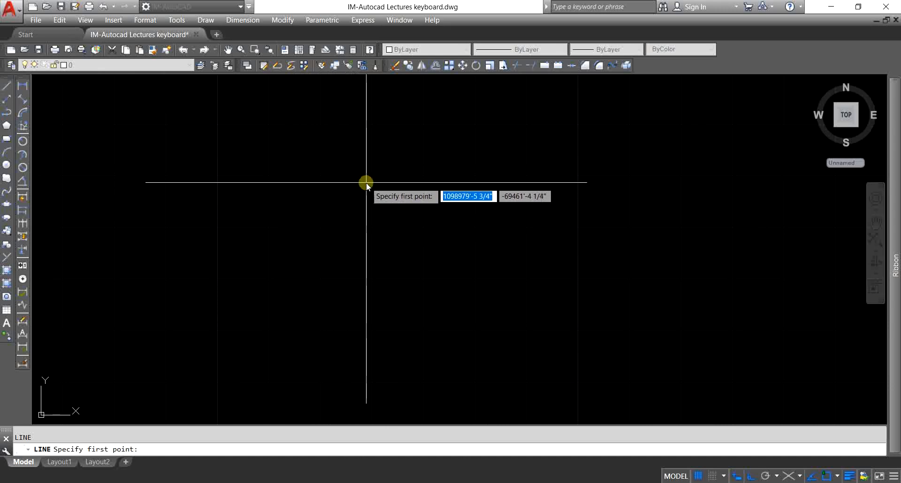
left_click(341, 202)
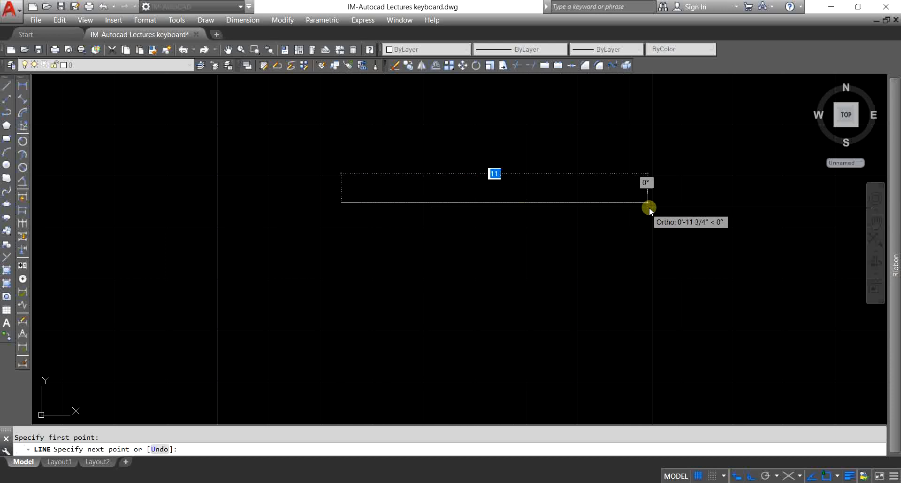
left_click(712, 202)
key("Escape")
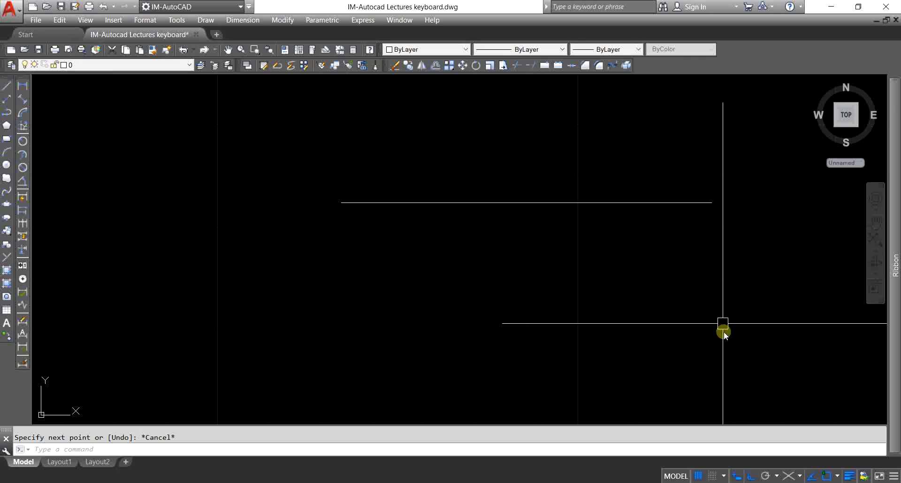
- Turn on snap mode and draw four consecutive horizontal line segments of about 2" each, starting from a major grid intersection
left_click(712, 475)
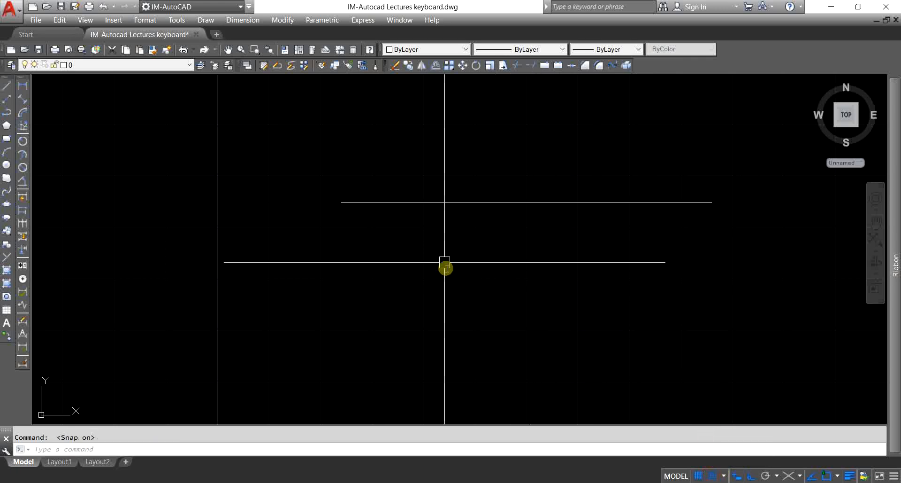
type("L")
key("Return")
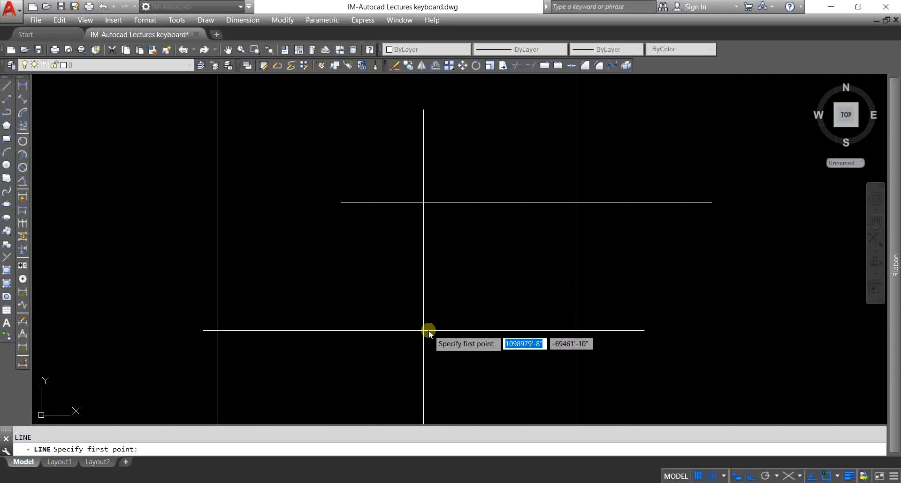
scroll(421, 299, "down", 5)
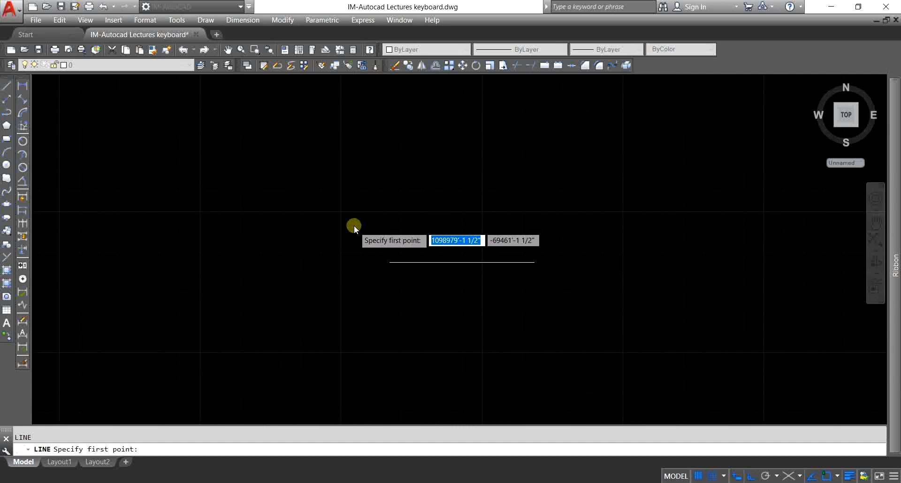
scroll(356, 225, "up", 2)
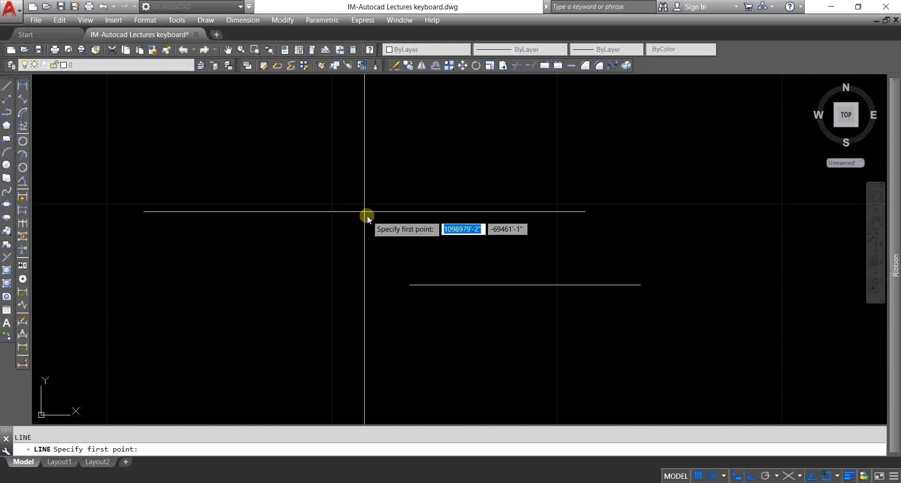
scroll(356, 187, "up", 5)
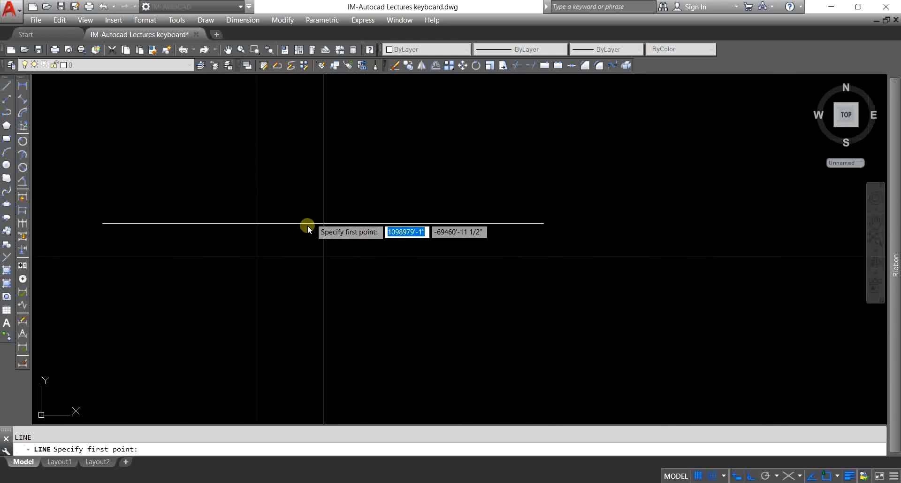
left_click(261, 256)
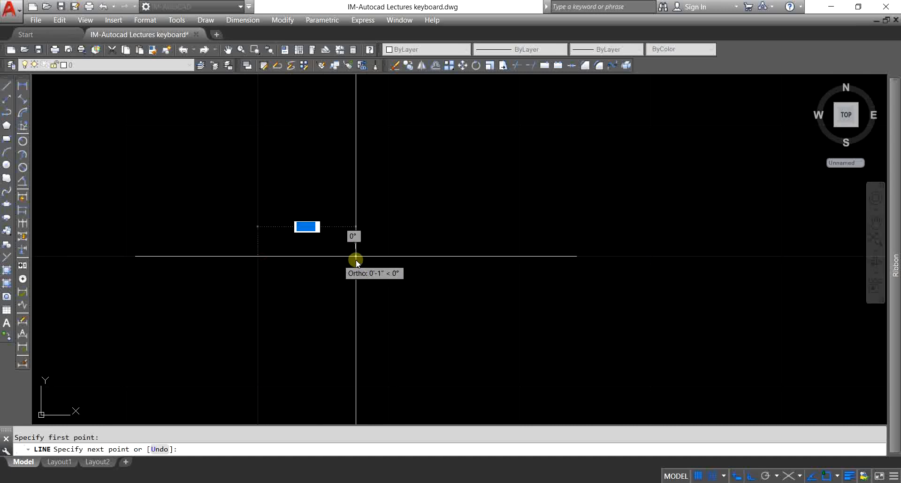
left_click(391, 257)
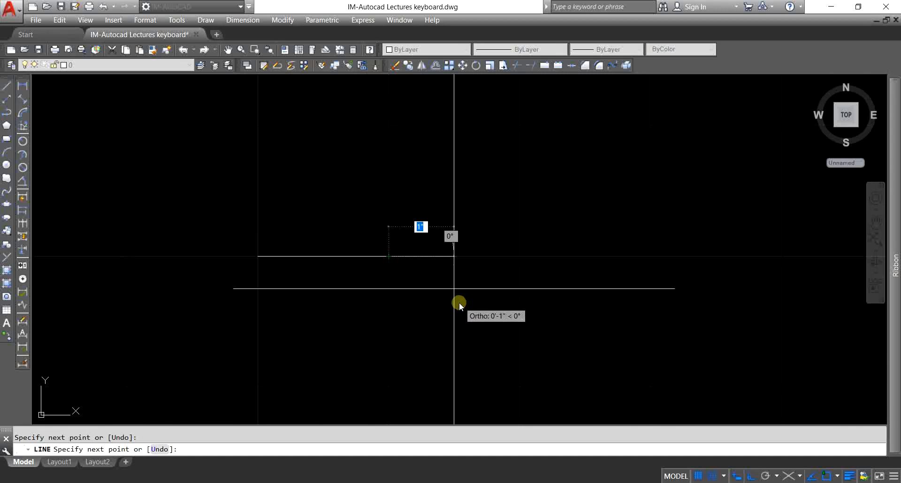
left_click(515, 258)
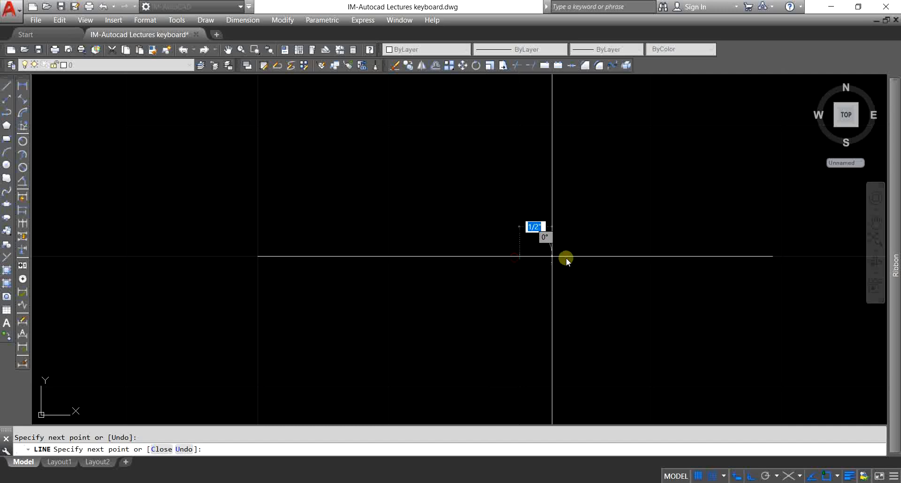
left_click(645, 258)
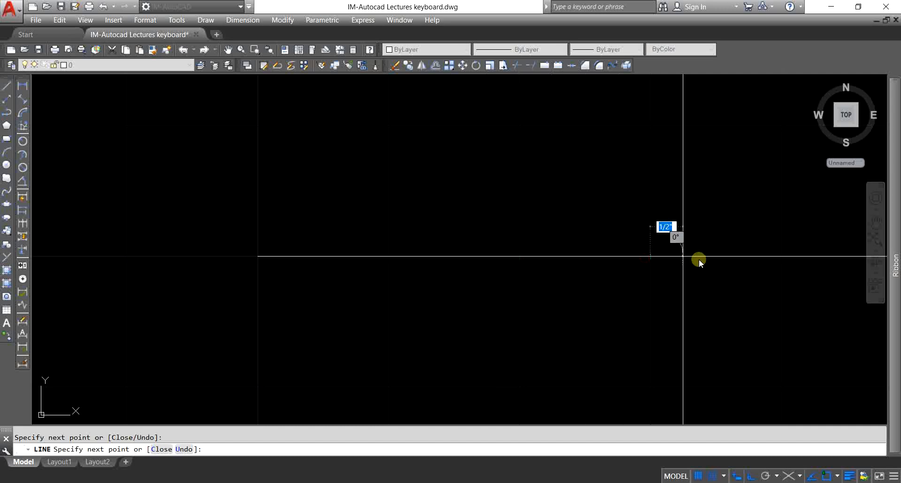
left_click(778, 253)
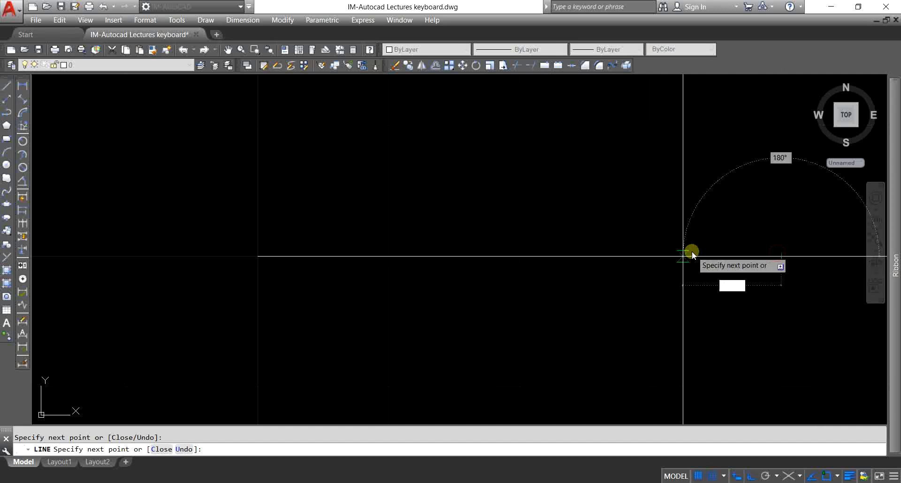
key("Escape")
- Add a linear dimension above the first snapped segment and erase that dimension again
scroll(296, 263, "down", 4)
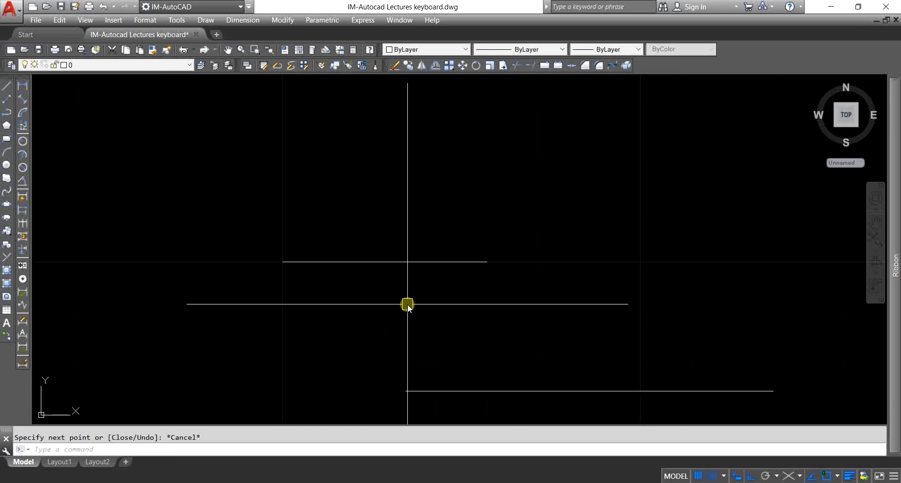
left_click(24, 88)
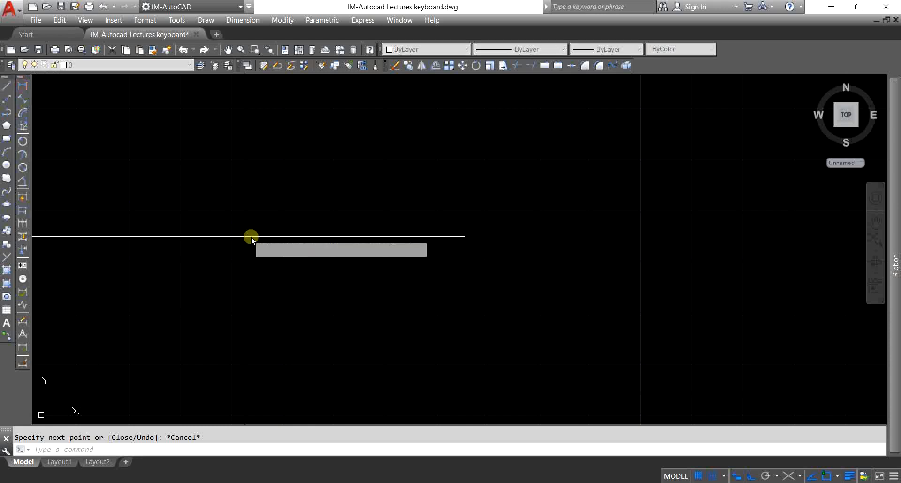
left_click(283, 262)
left_click(336, 263)
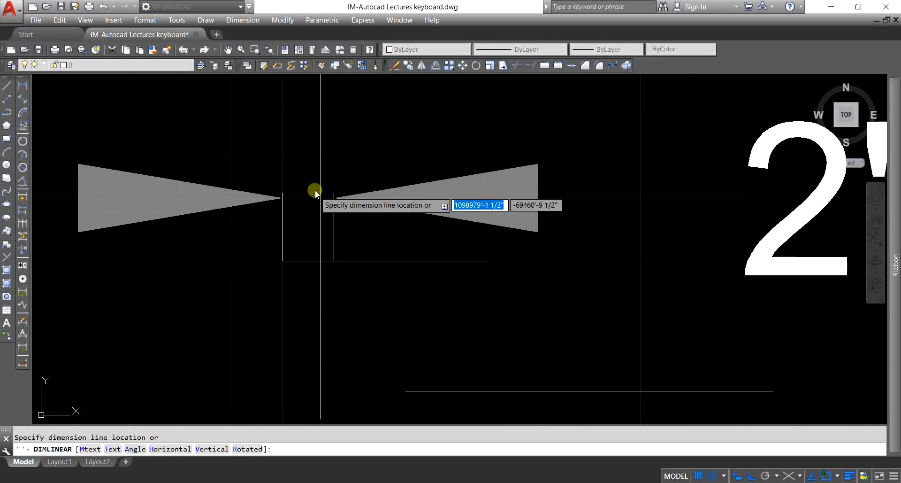
scroll(315, 193, "down", 2)
left_click(306, 154)
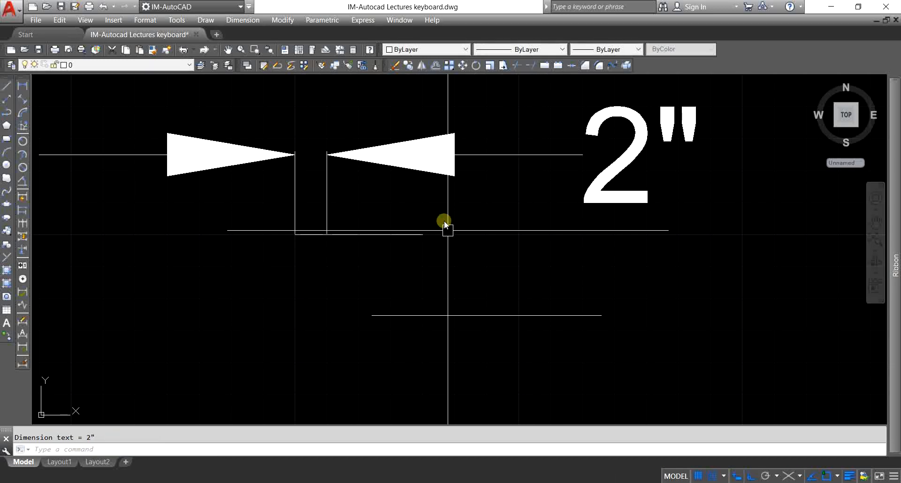
left_click(406, 166)
key("Return")
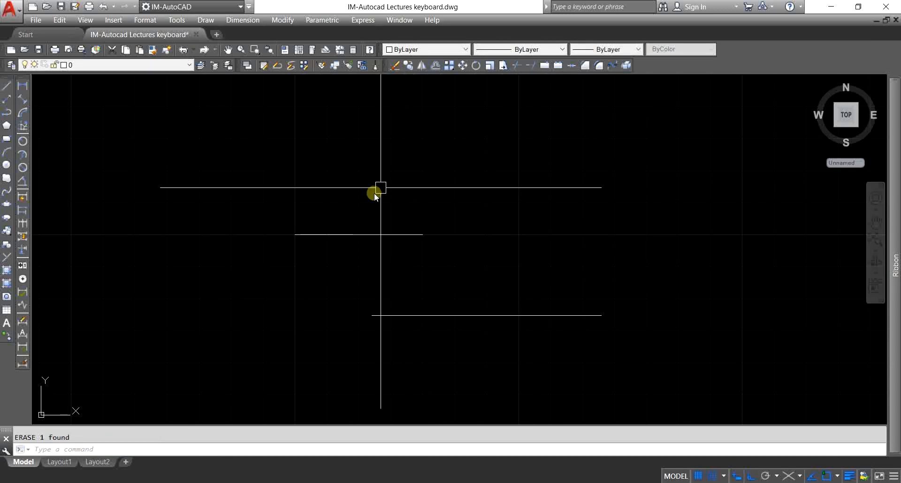
- Erase all four snapped line segments, keeping the longer horizontal line below them
left_click(375, 234)
type("e")
key("Return")
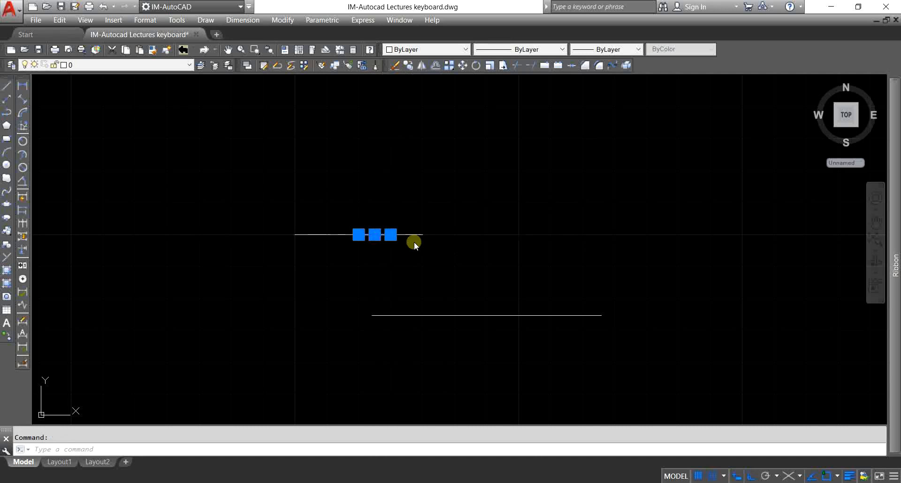
left_click(415, 234)
type("e")
key("Return")
left_click(362, 225)
left_click(339, 248)
type("e")
key("Return")
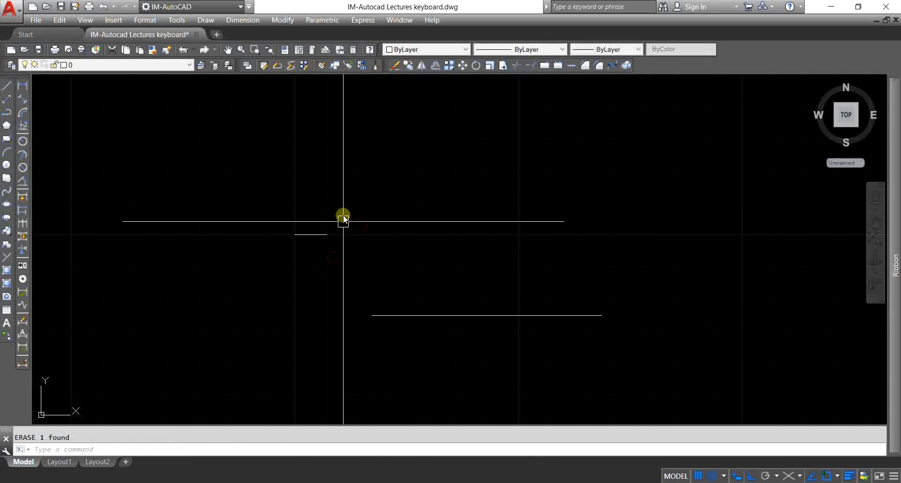
left_click(342, 221)
left_click(310, 266)
type("e")
key("Return")
- Set the snap type to Polar Snap
scroll(308, 248, "down", 2)
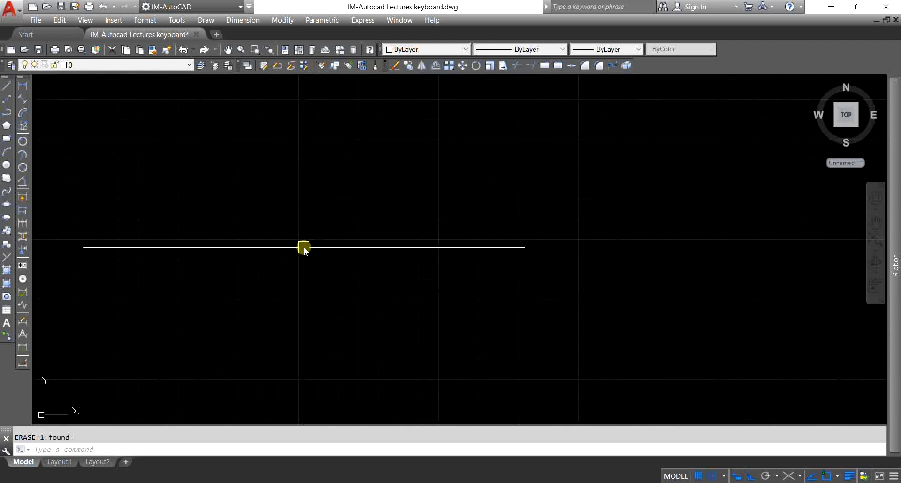
scroll(298, 226, "up", 6)
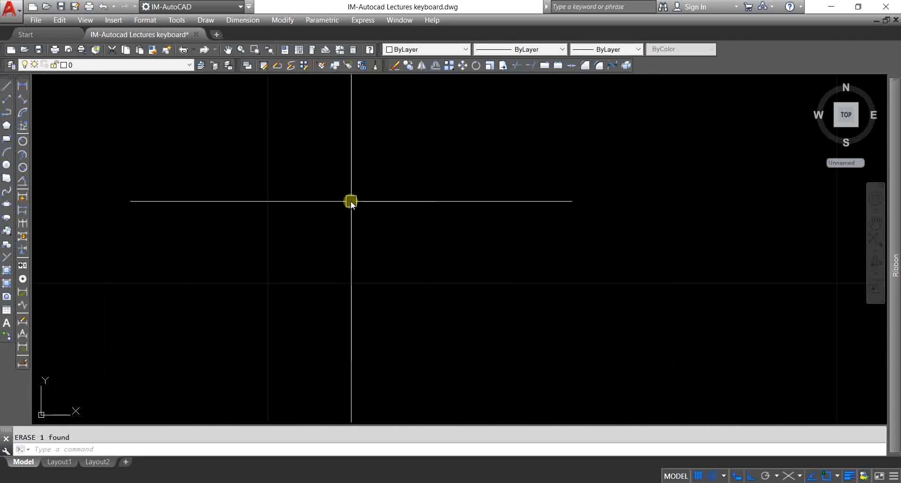
scroll(332, 227, "down", 7)
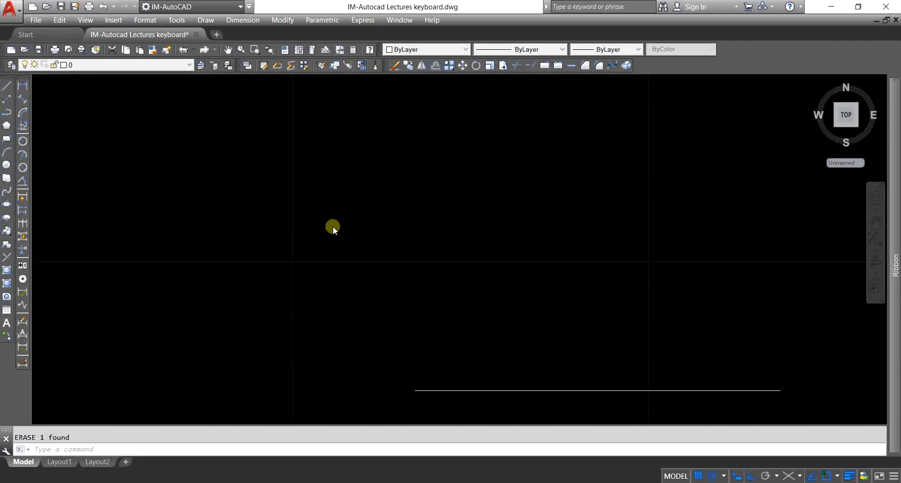
scroll(361, 298, "up", 4)
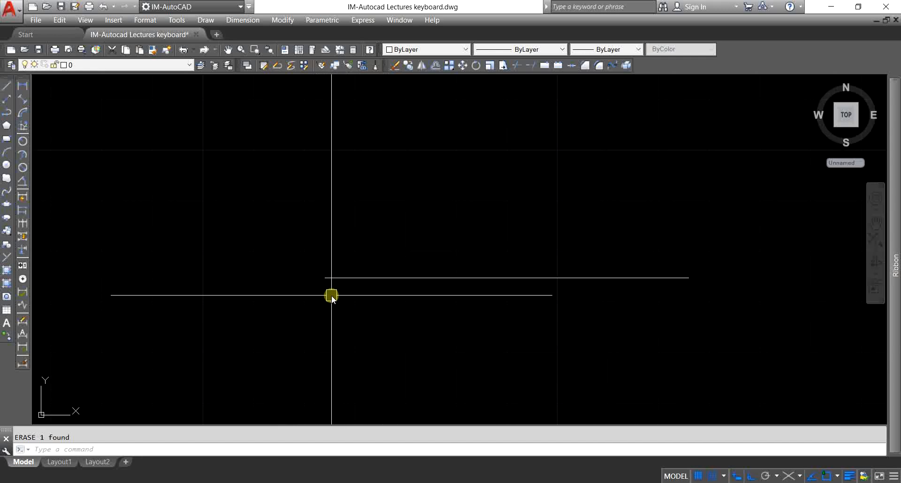
left_click(715, 476)
left_click(725, 475)
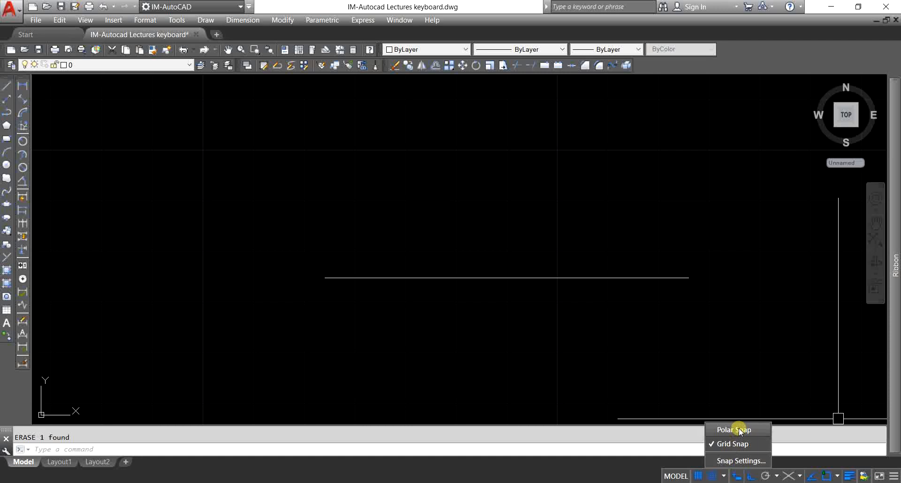
left_click(563, 355)
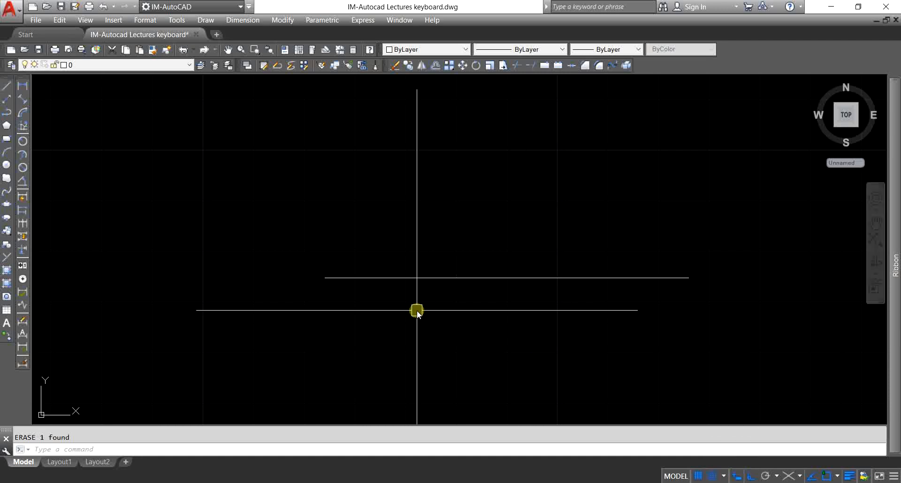
- Try drawing a horizontal line below the existing one to test the snap behavior
type("L")
key("Return")
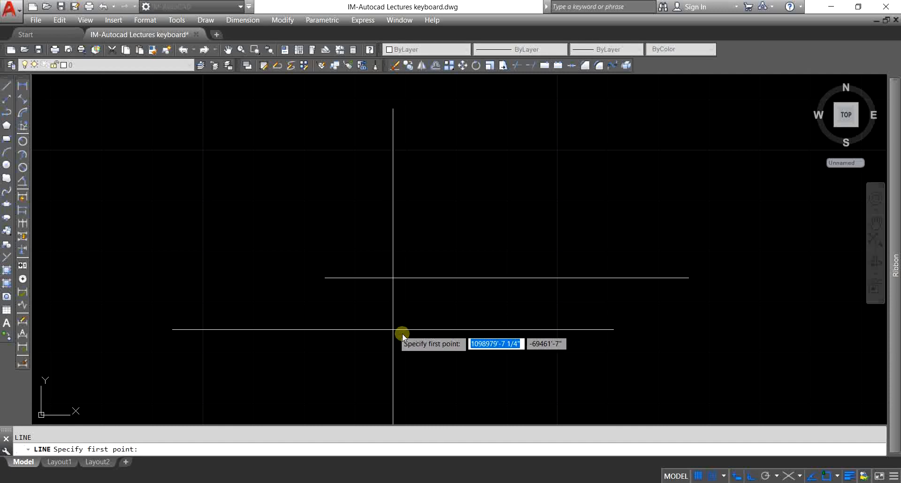
left_click(454, 350)
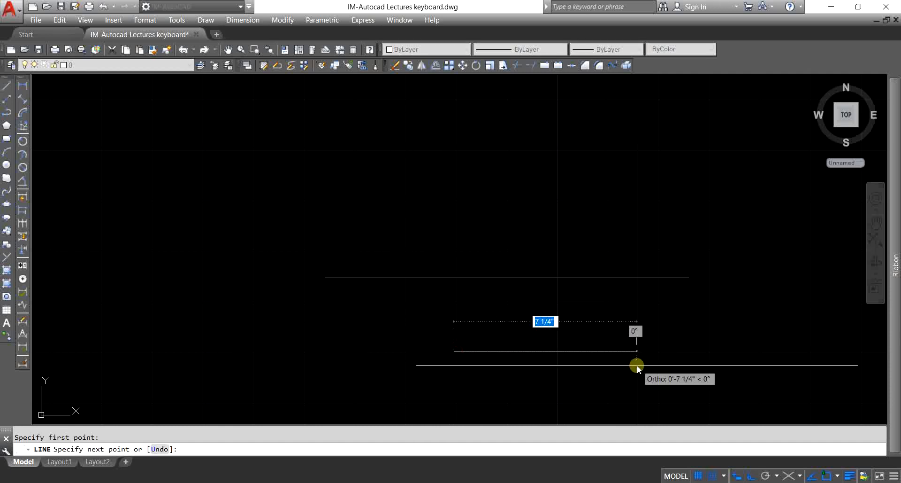
key("Escape")
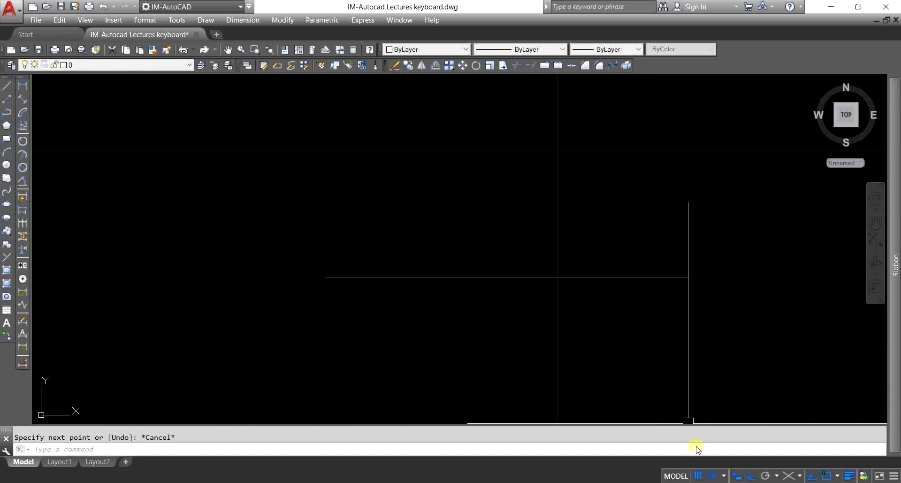
- Turn off the grid display in the snap and grid drafting settings and apply the change
left_click(725, 476)
left_click(725, 461)
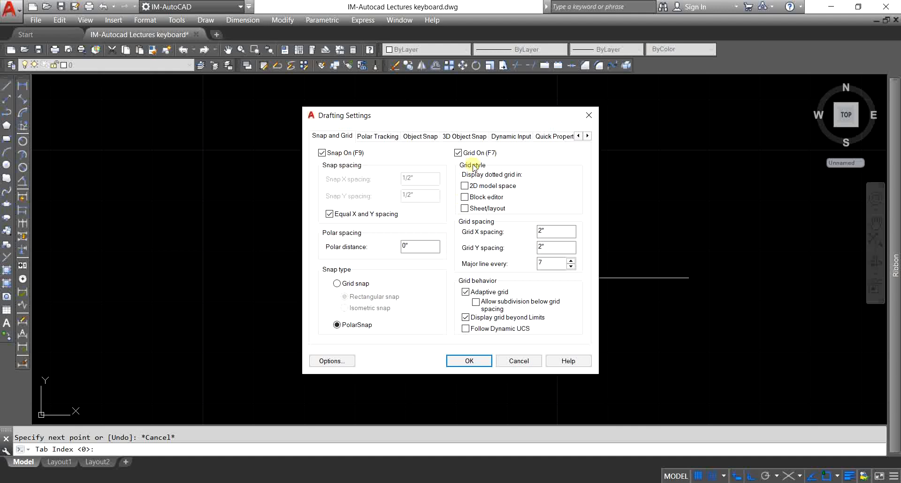
left_click(458, 153)
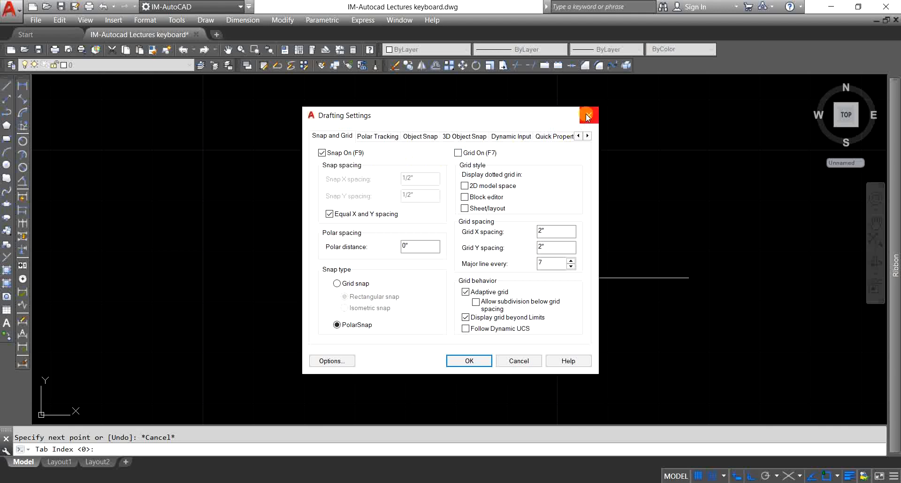
left_click(470, 359)
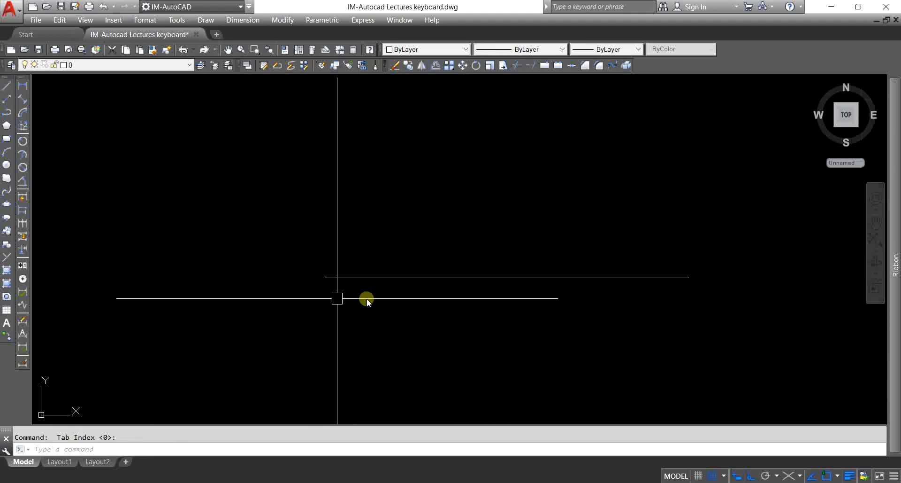
- Erase the long horizontal line left in the drawing area
left_click(544, 248)
left_click(478, 319)
key("Delete")
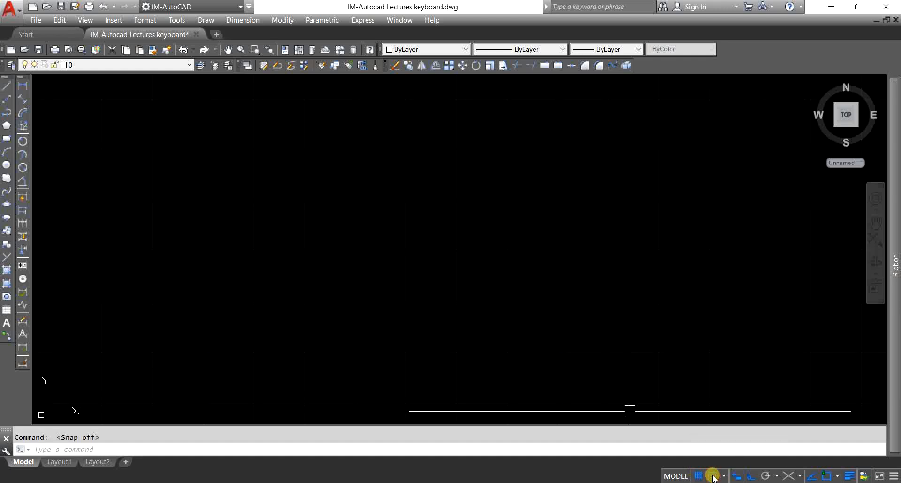
- Draw a short horizontal line with snap mode off, in the place of the erased line
type("l")
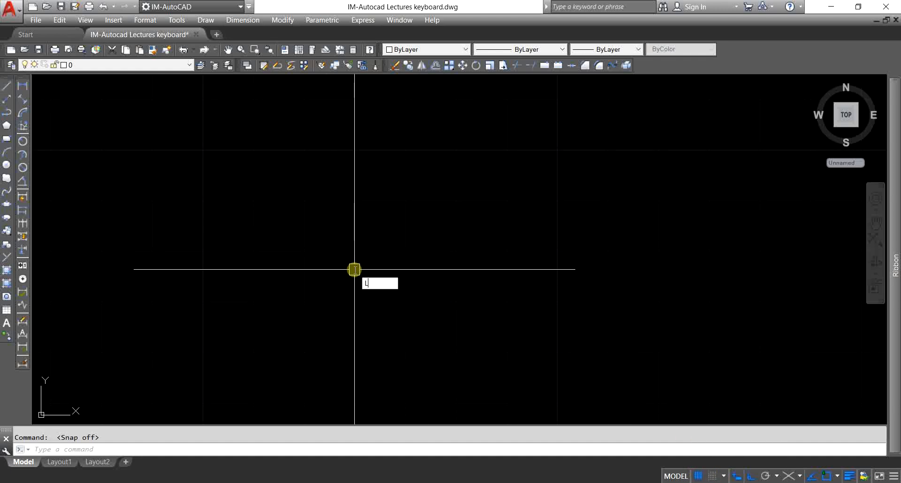
key("Return")
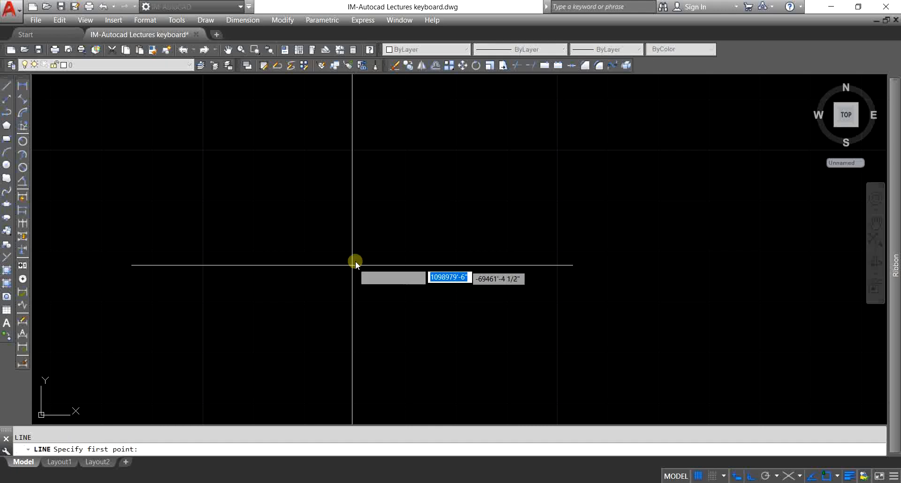
left_click(325, 277)
left_click(491, 277)
key("Escape")
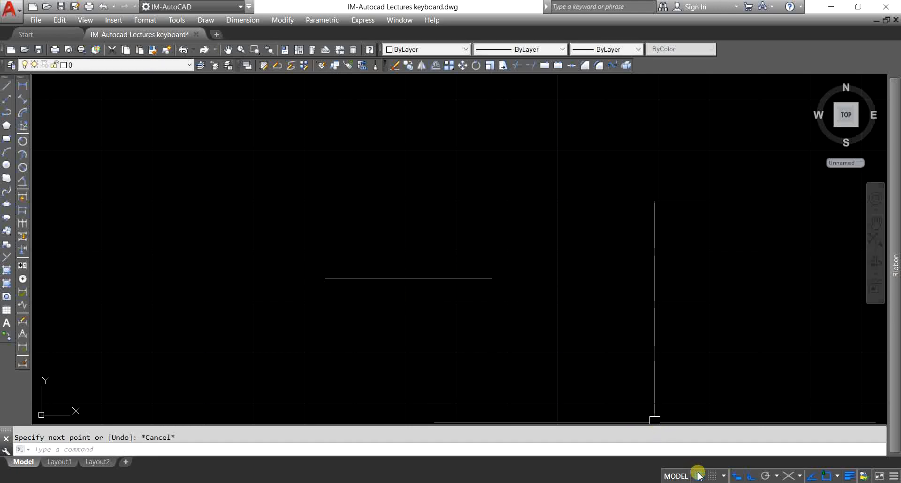
- Turn snap mode on, switch the snap type to Grid Snap, and draw a second horizontal line above the first
key("F9")
type("l")
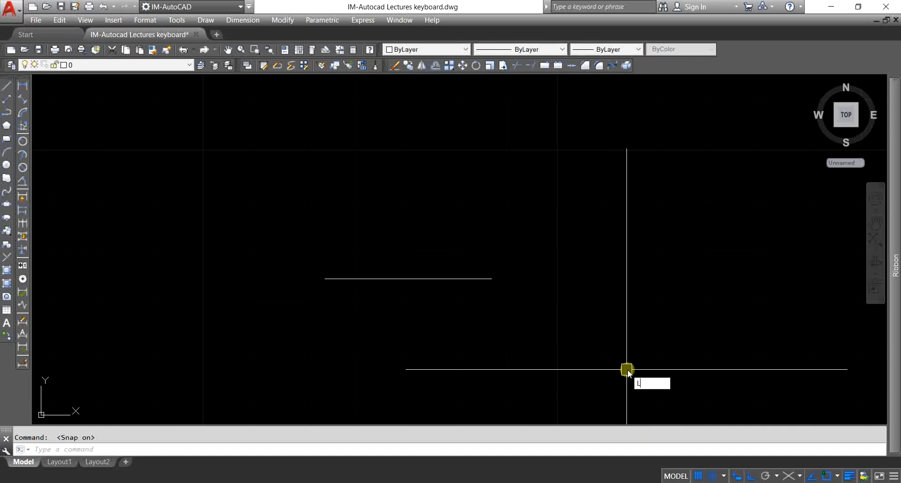
key("Return")
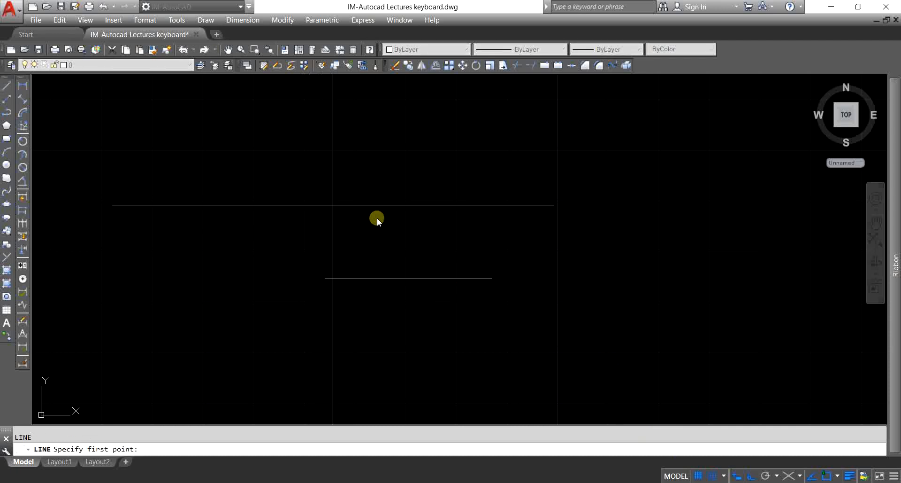
left_click(724, 475)
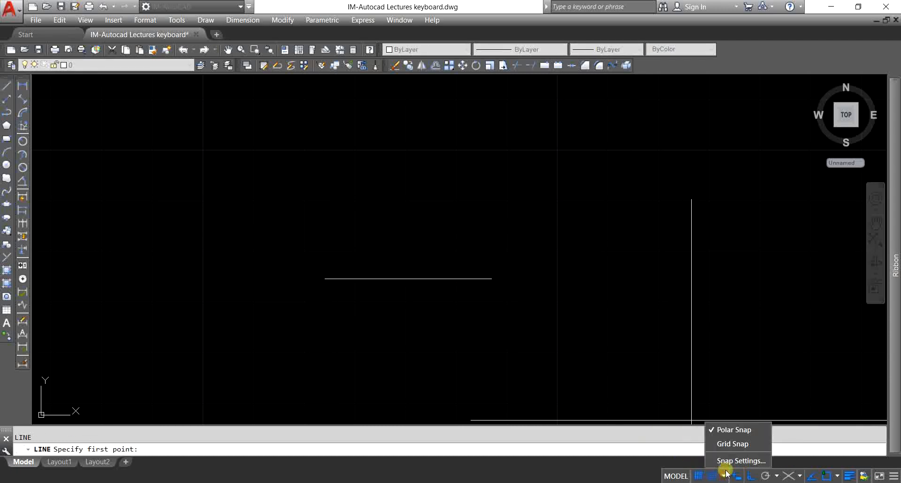
left_click(727, 442)
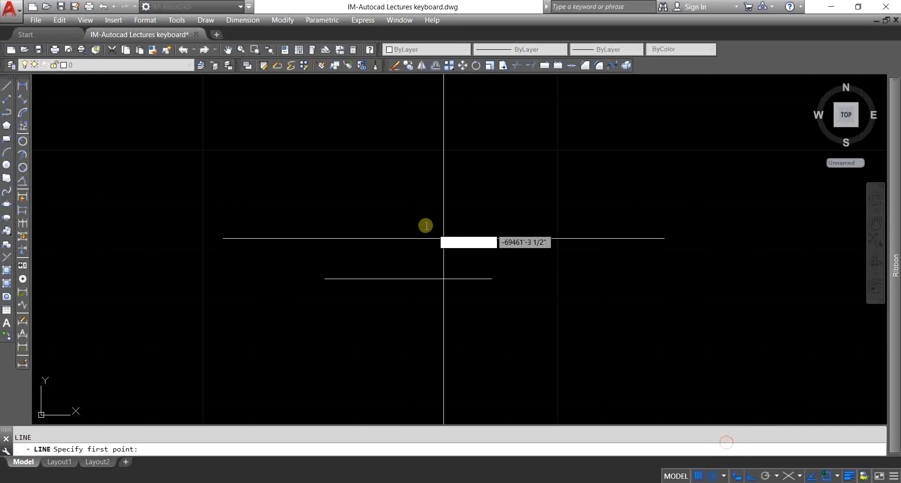
left_click(355, 202)
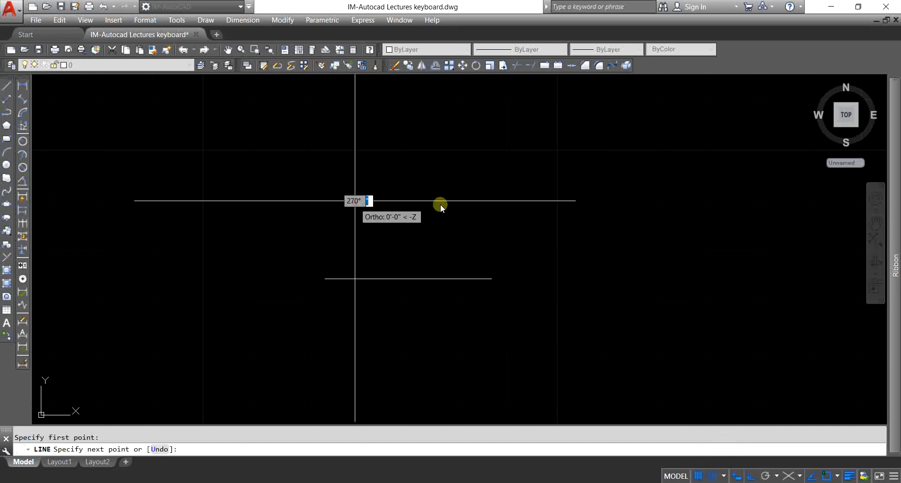
left_click(556, 200)
key("Escape")
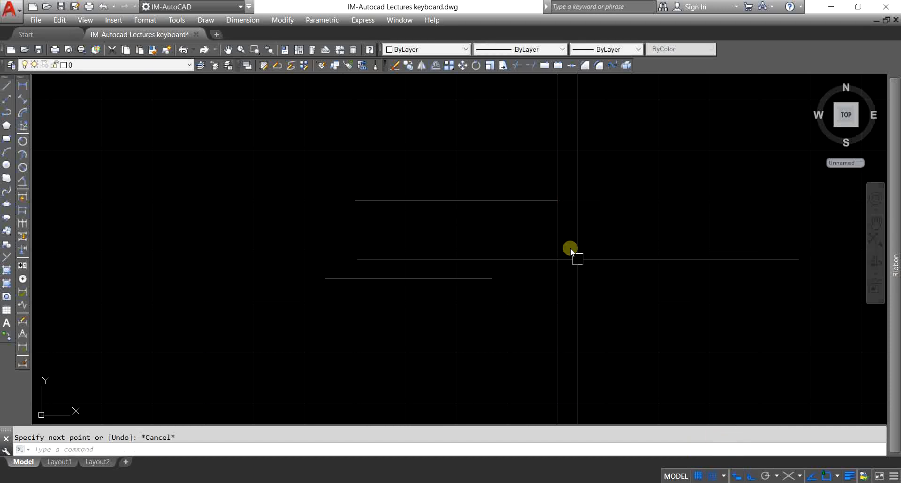
- Set the snap X and Y spacing to 4" in the snap settings, keeping both spacings equal
left_click(725, 476)
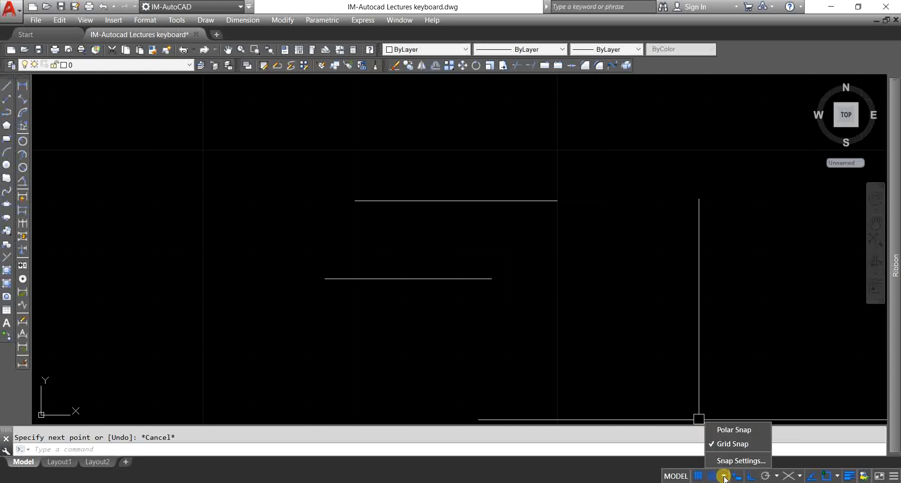
left_click(732, 461)
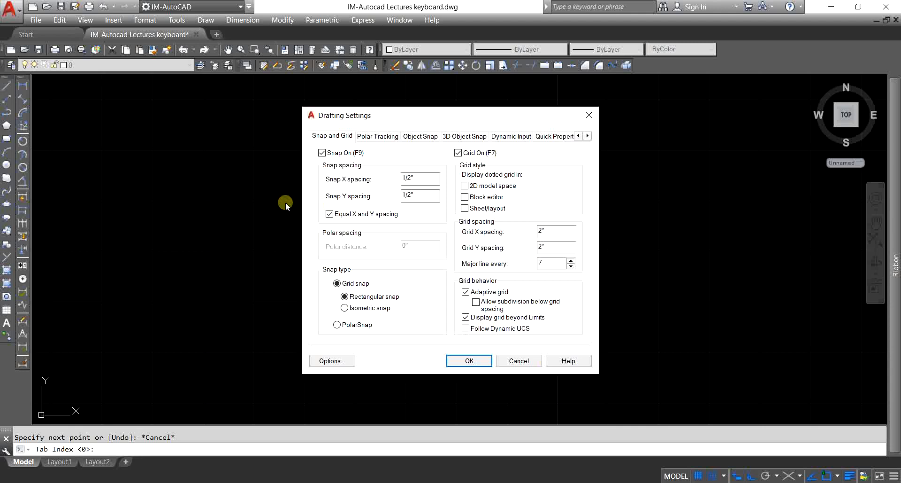
left_click(421, 179)
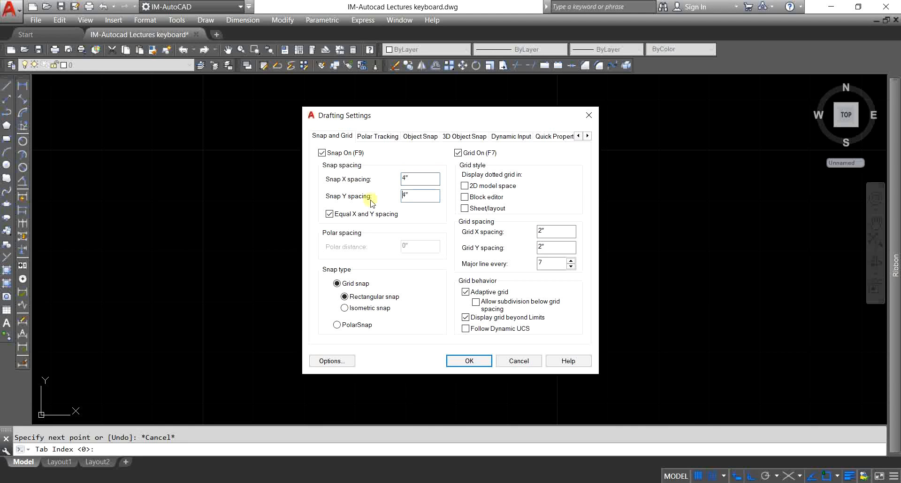
left_click(465, 362)
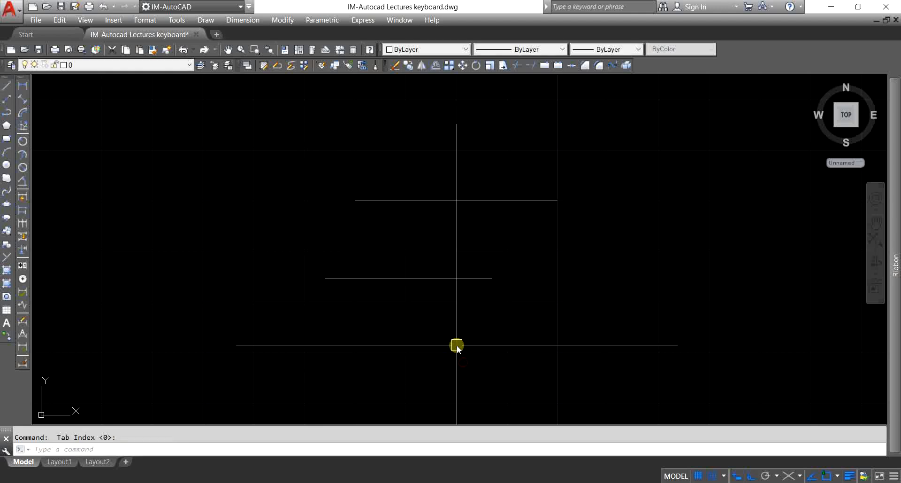
- Draw connected snapped lines above the existing ones: two 4" segments to the east, one 4" south and one about 8" back west
type("L")
key("Return")
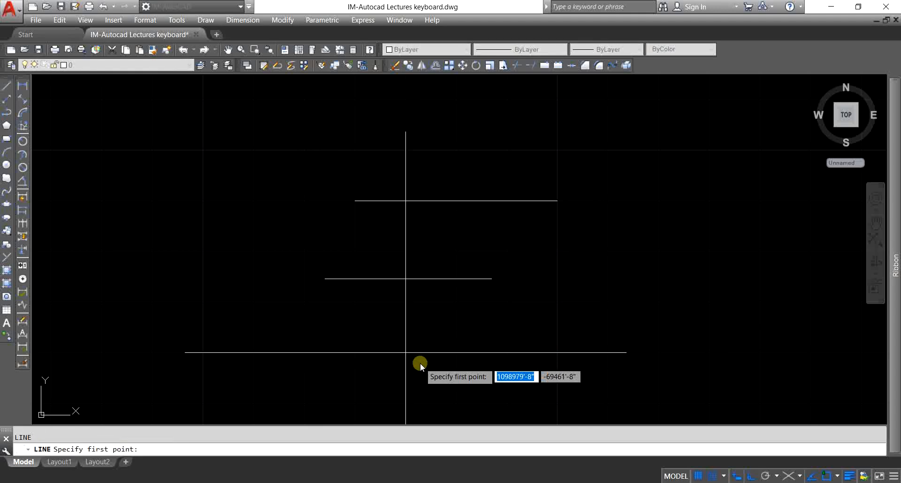
mouse_move(418, 365)
middle_mouse_down()
mouse_move(314, 314)
mouse_move(264, 189)
mouse_move(211, 188)
middle_mouse_up()
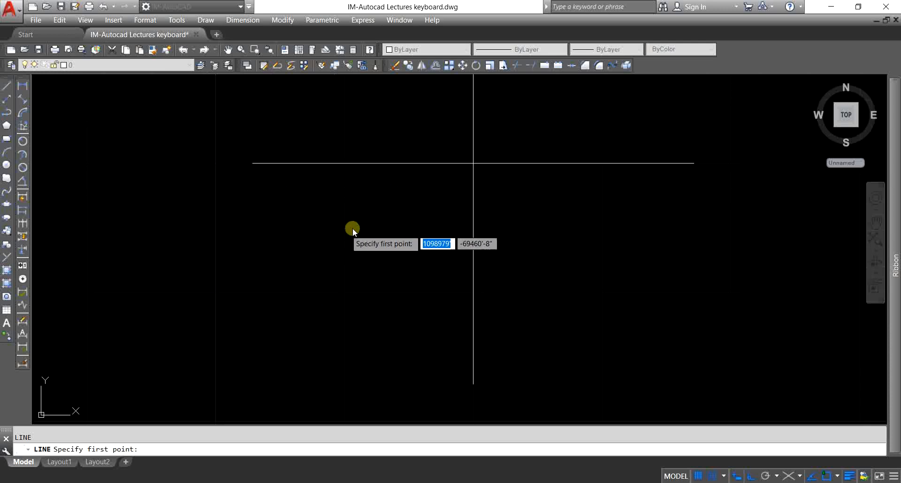
left_click(238, 204)
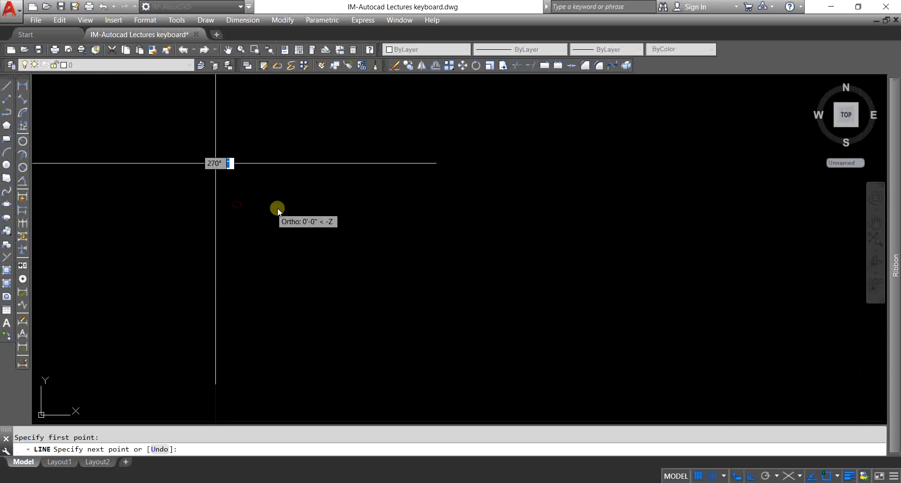
left_click(466, 159)
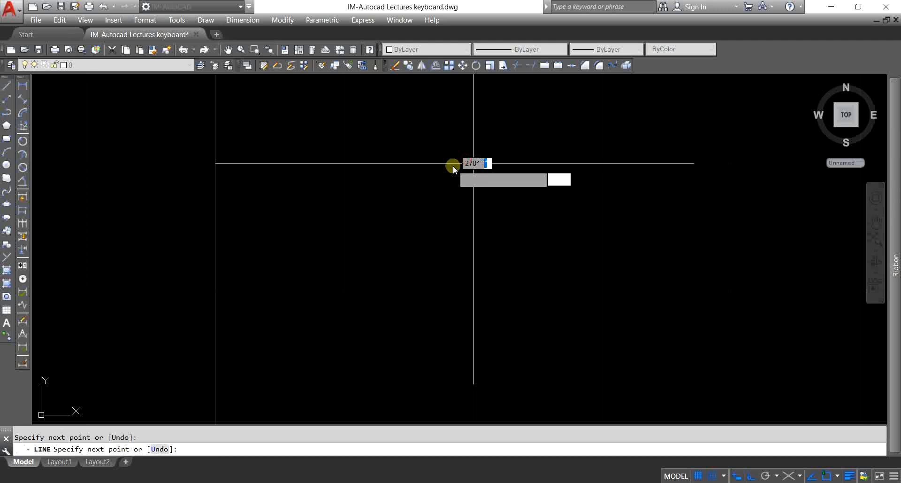
left_click(674, 168)
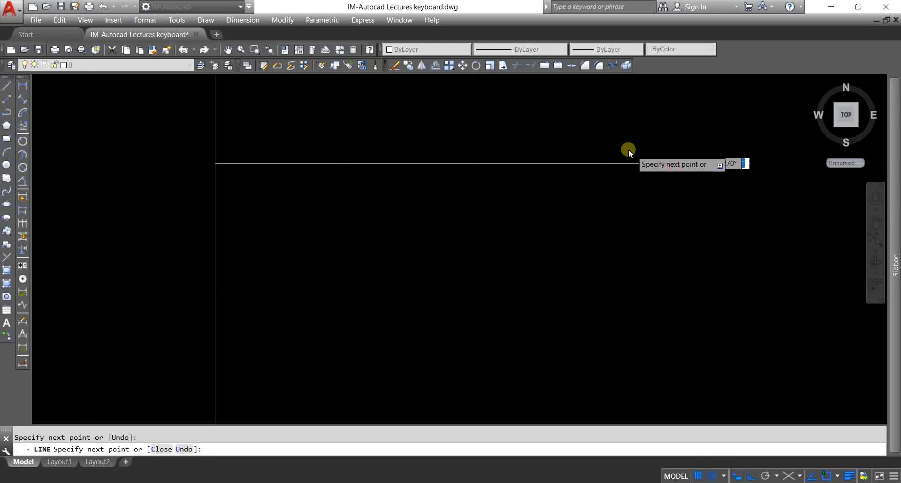
scroll(629, 148, "down", 3)
left_click(640, 237)
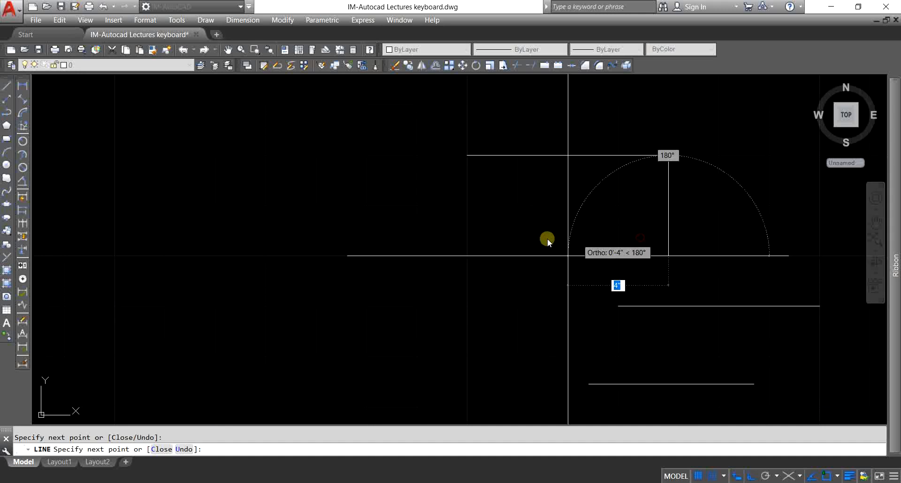
left_click(508, 246)
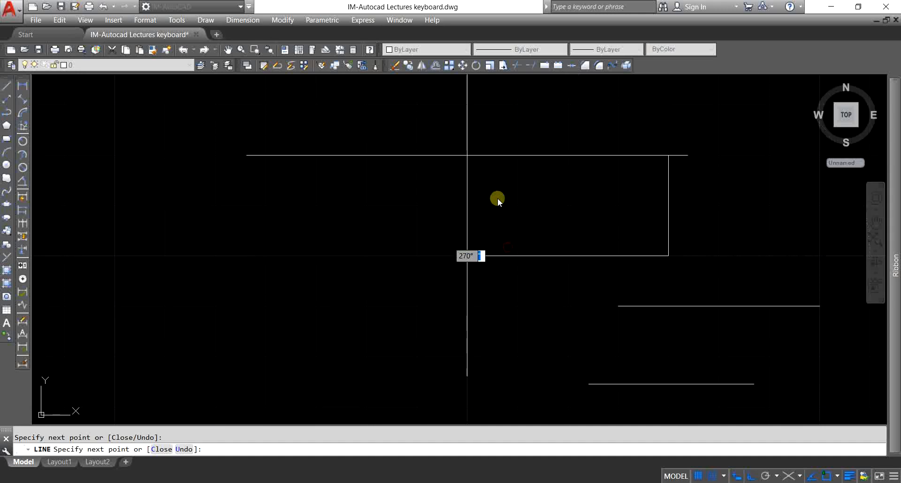
key("Return")
- Show the whole drawing and examine the Part-II Toggle Drawing Modes list of F7 to F12 shortcuts
mouse_move(537, 236)
middle_mouse_down()
mouse_move(371, 267)
mouse_move(548, 211)
middle_mouse_up()
scroll(401, 258, "down", 2)
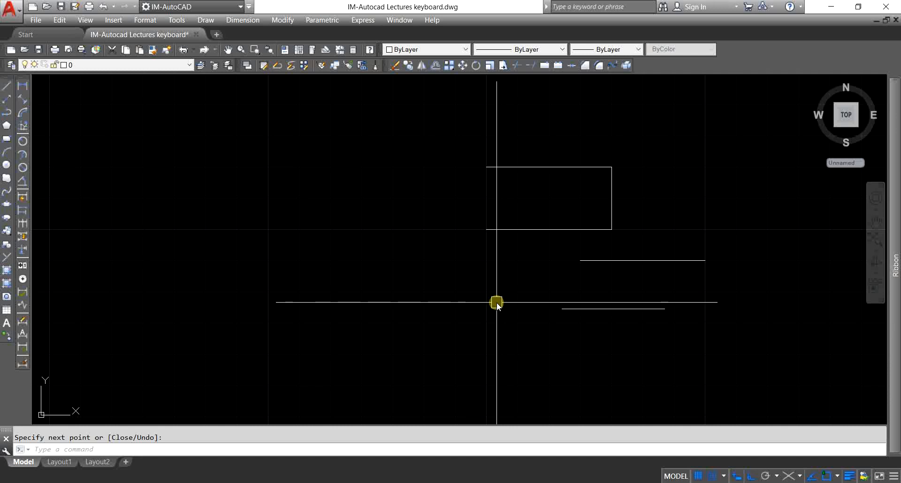
scroll(527, 274, "down", 12)
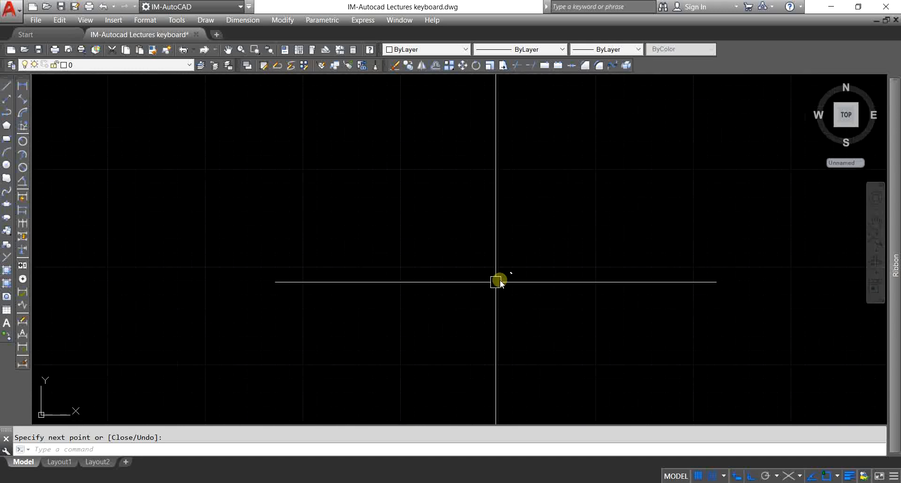
type("X")
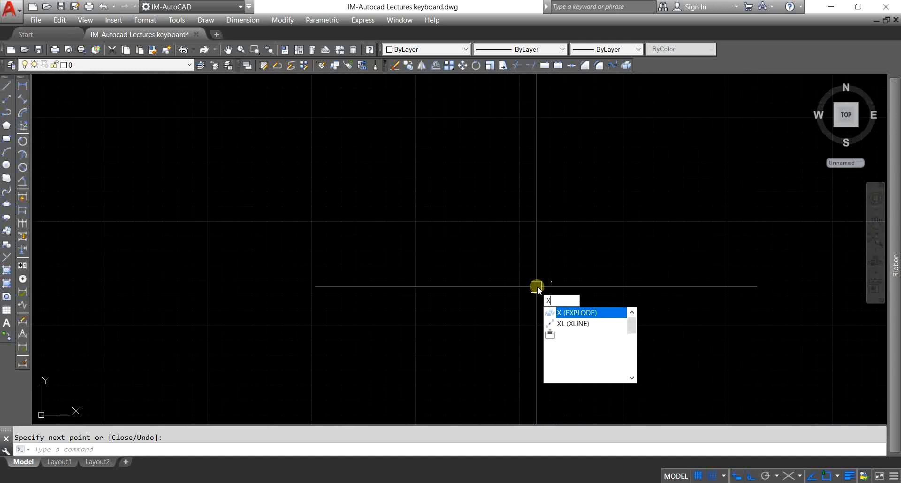
key("Escape")
type("z")
key("Return")
type("a")
key("Return")
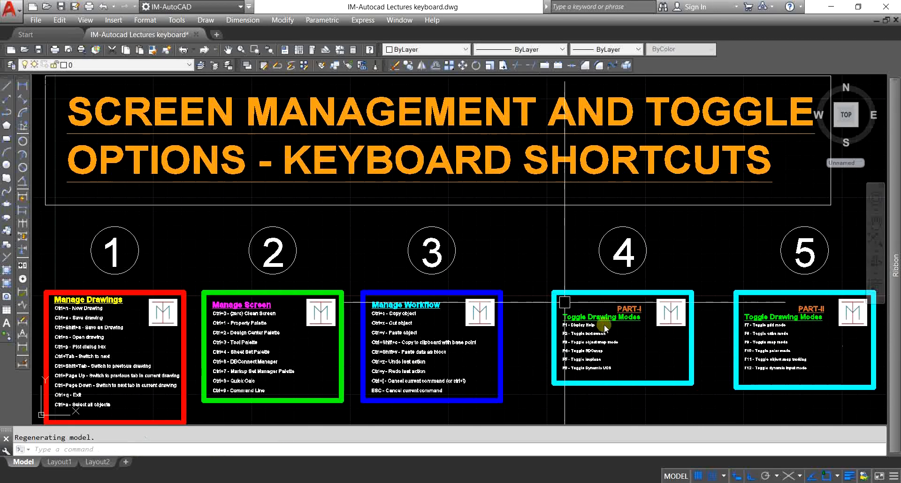
middle_click_drag(688, 354, 264, 270)
scroll(335, 241, "up", 6)
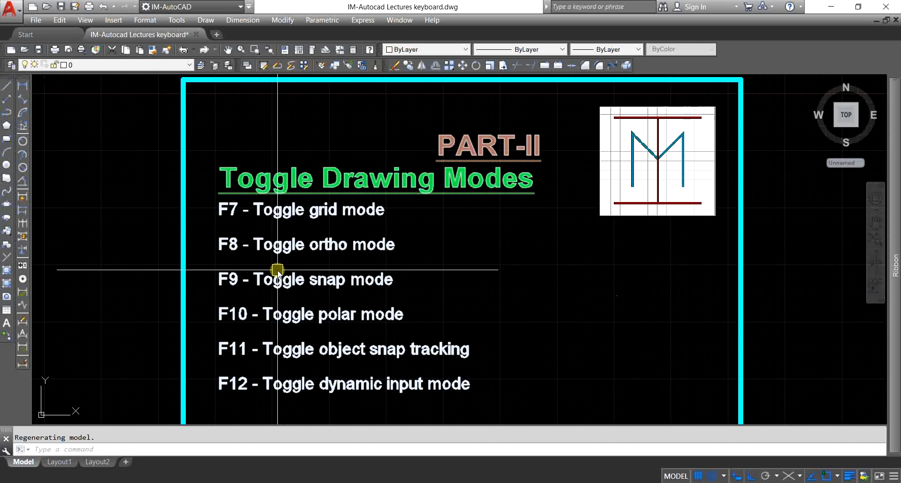
- Turn ortho mode off during the Line command and draw five connected segments at free angles in the empty area east of the Part-II frame
scroll(149, 263, "down", 4)
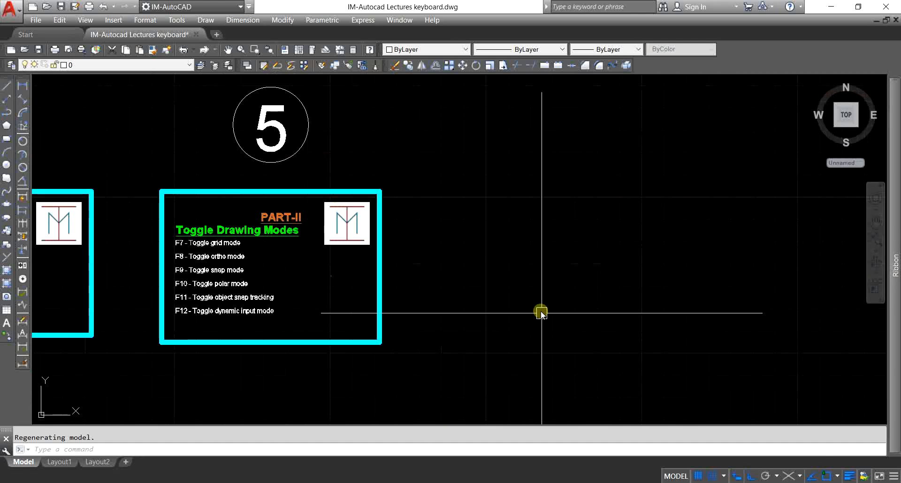
middle_click_drag(541, 311, 497, 309)
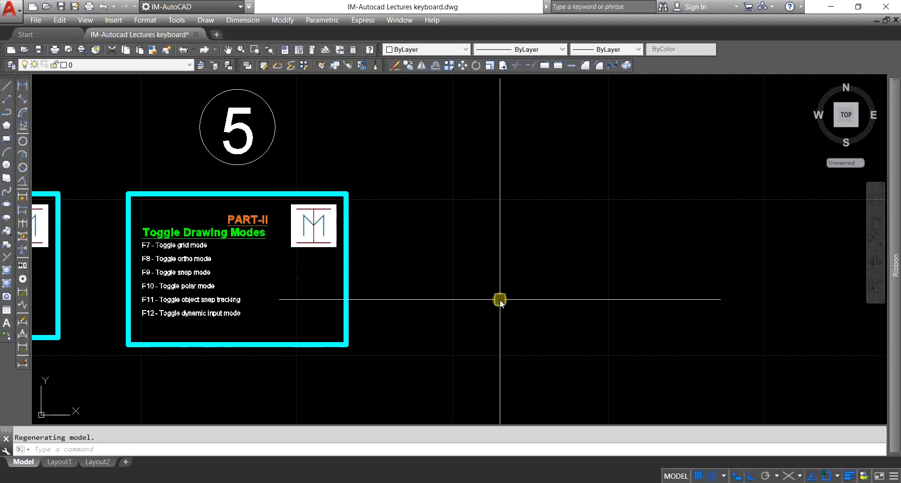
type("l")
key("Return")
left_click(500, 266)
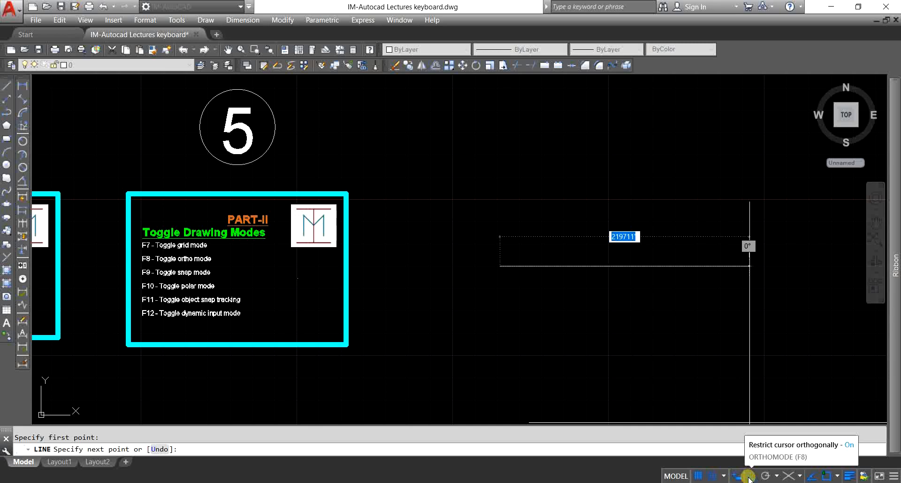
left_click(749, 475)
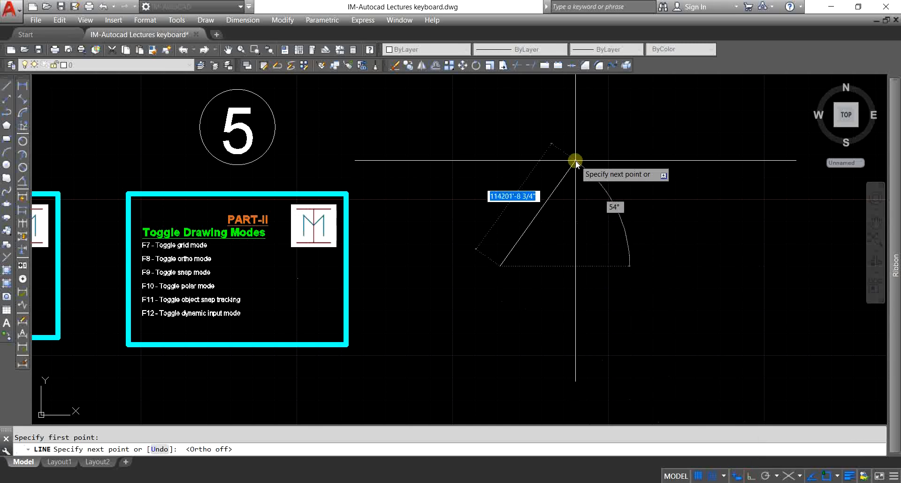
left_click(528, 150)
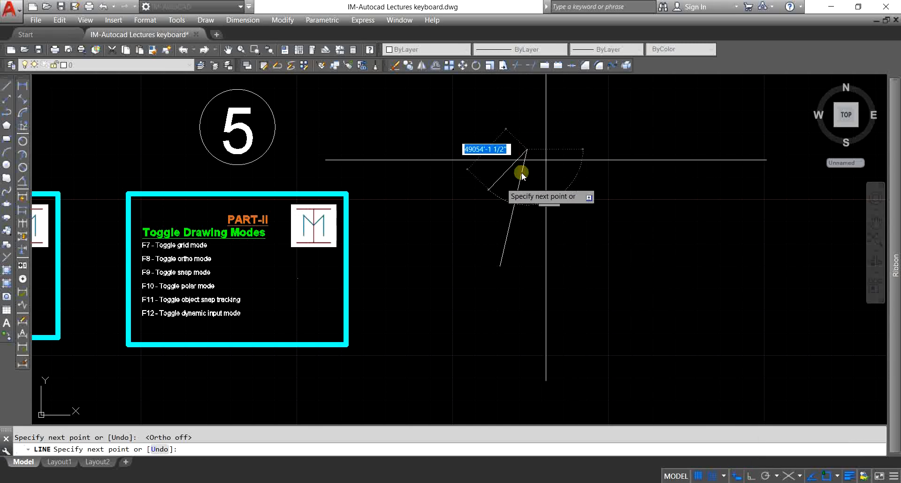
left_click(648, 188)
left_click(570, 288)
left_click(656, 318)
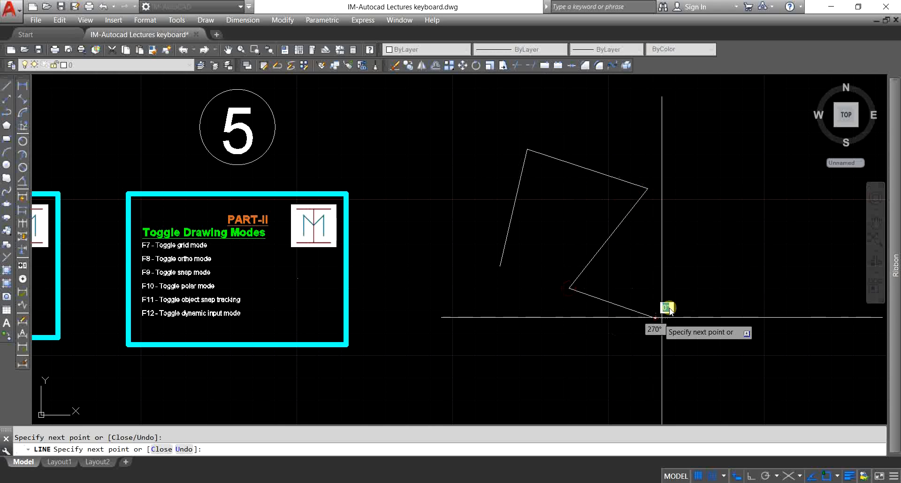
left_click(702, 264)
- Turn ortho mode on and continue the line chain with five orthogonal segments: east, south, west, south and east
scroll(296, 266, "down", 4)
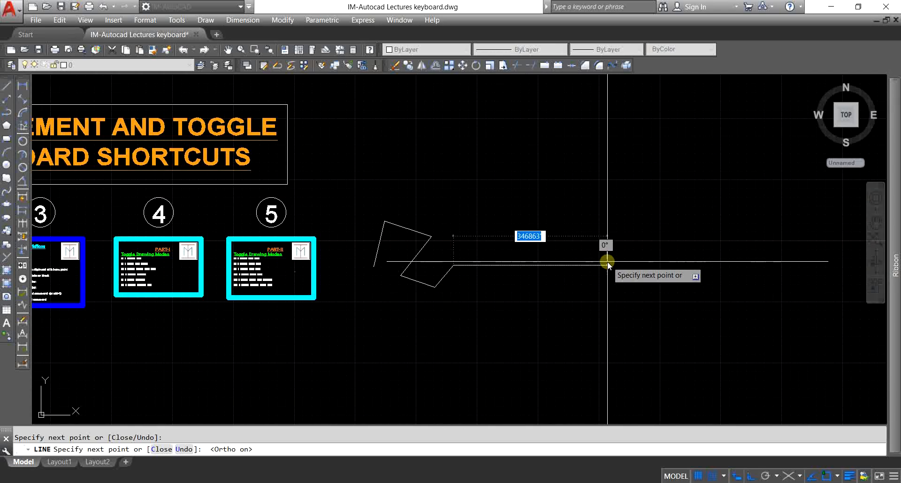
key("F8")
left_click(566, 267)
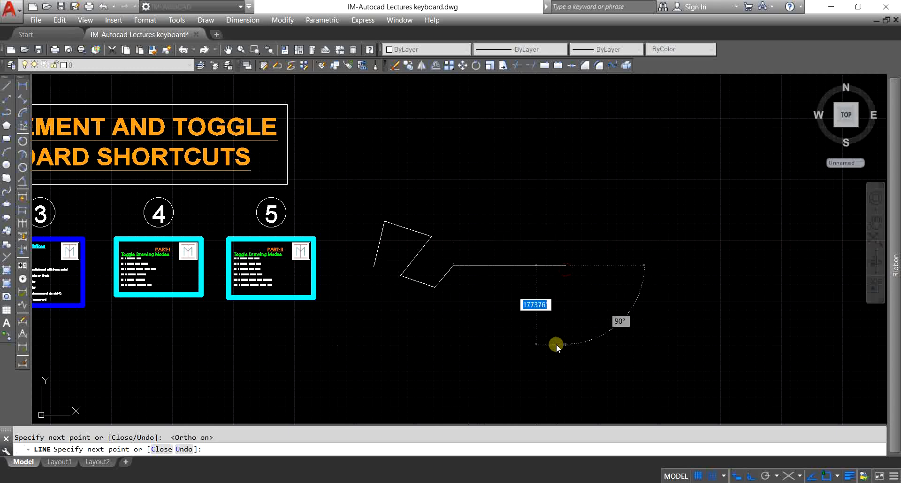
left_click(565, 343)
left_click(477, 343)
left_click(476, 381)
left_click(560, 381)
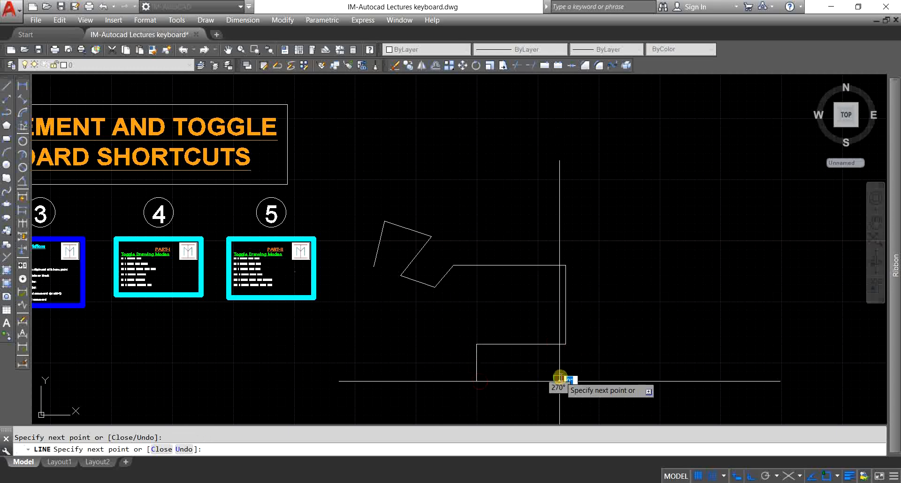
key("Escape")
- Turn polar tracking on and review its list of angle increments
mouse_move(591, 339)
middle_mouse_down()
mouse_move(564, 320)
mouse_move(517, 258)
middle_mouse_up()
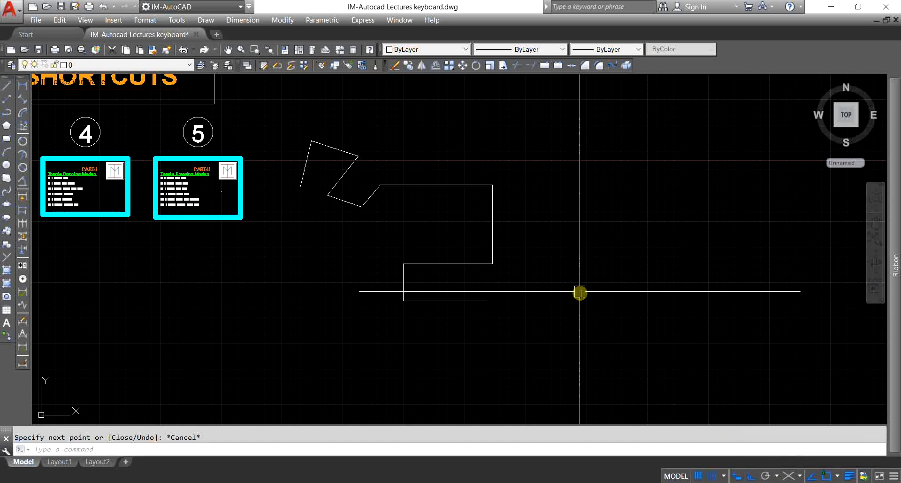
mouse_move(544, 296)
middle_mouse_down()
mouse_move(417, 274)
mouse_move(388, 283)
middle_mouse_up()
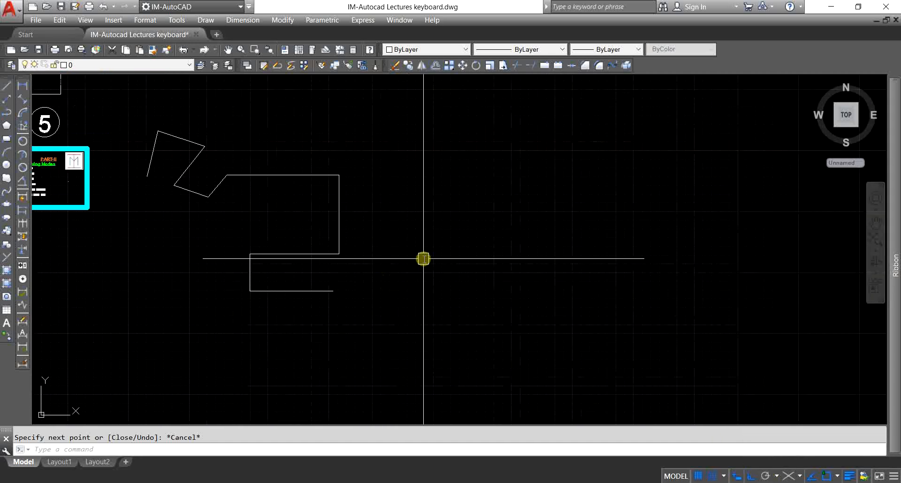
left_click(763, 475)
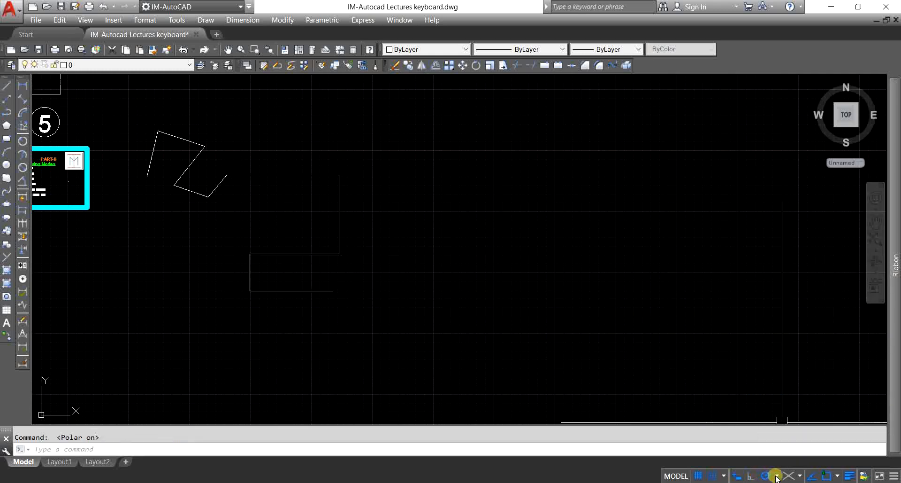
left_click(778, 475)
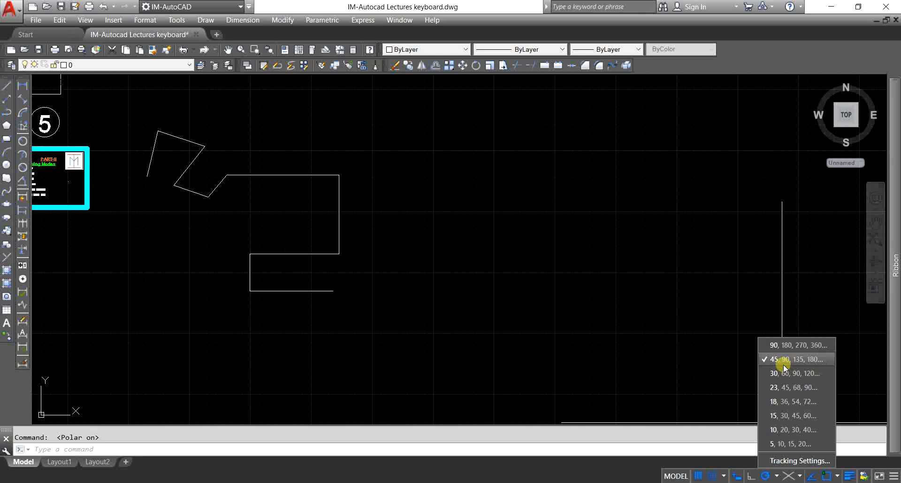
left_click(519, 261)
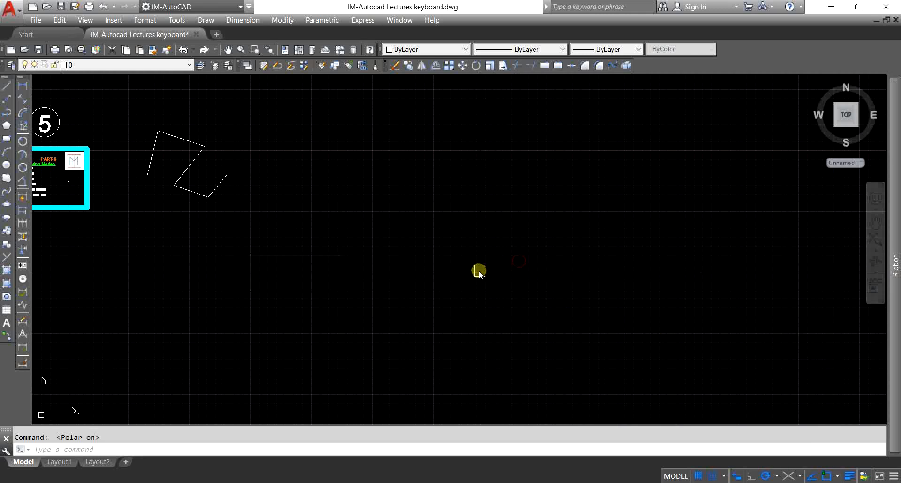
- Draw connected polar-tracked lines east of the orthogonal chain: a horizontal segment, then segments at 45°, 315° and 225°
type("l")
key("Return")
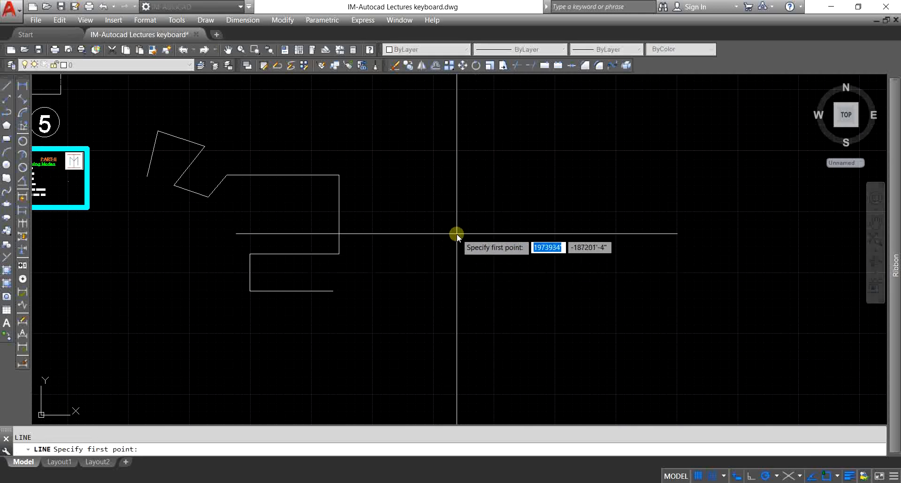
left_click(457, 233)
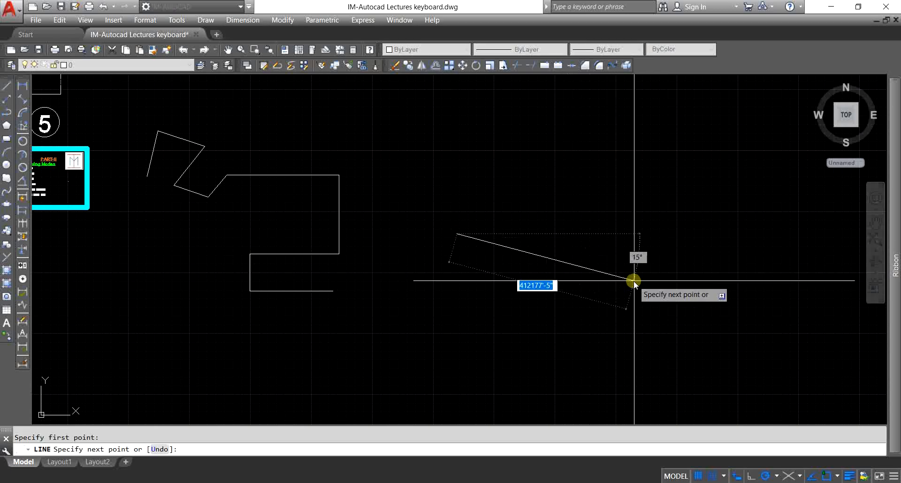
scroll(563, 235, "up", 5)
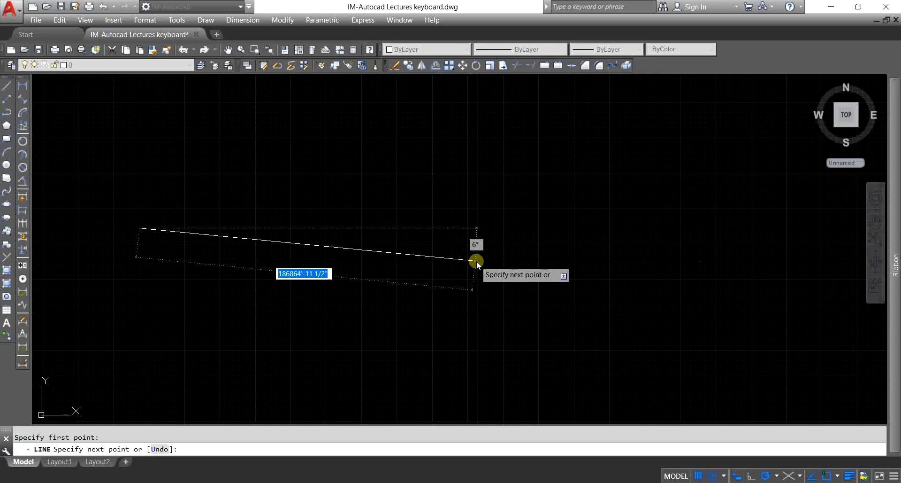
left_click(511, 228)
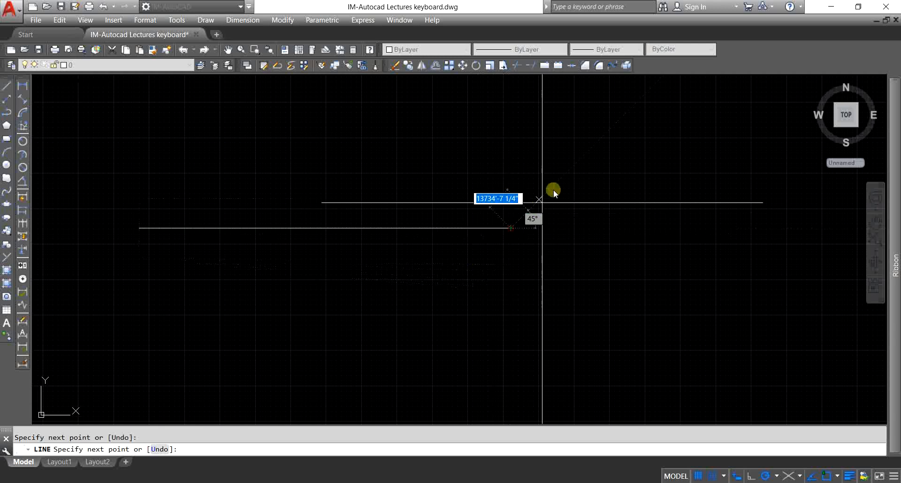
scroll(366, 303, "down", 5)
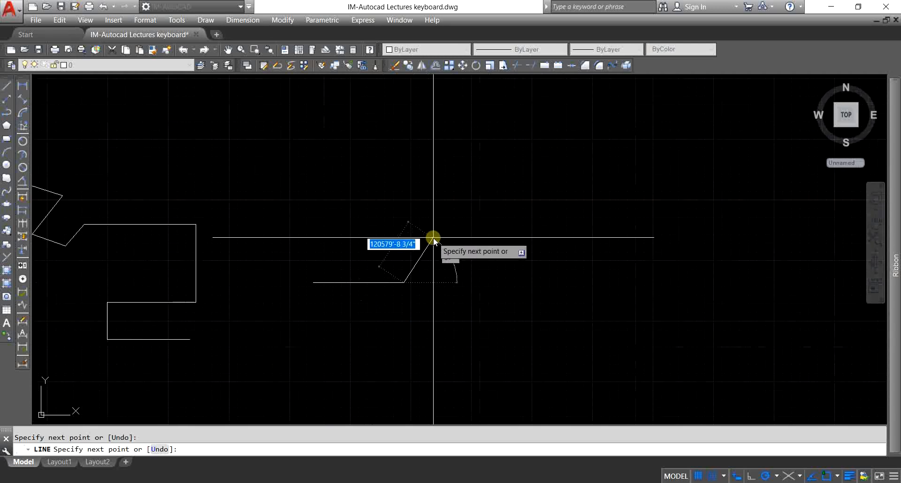
scroll(445, 245, "up", 2)
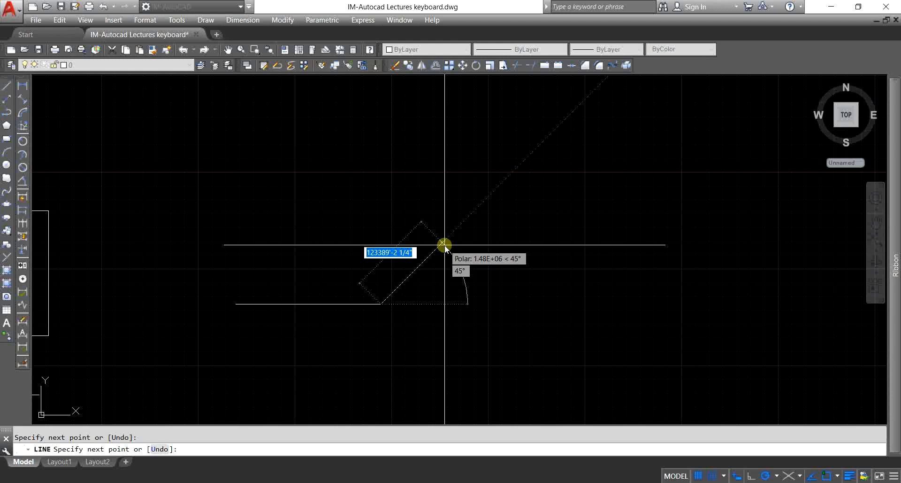
left_click(444, 245)
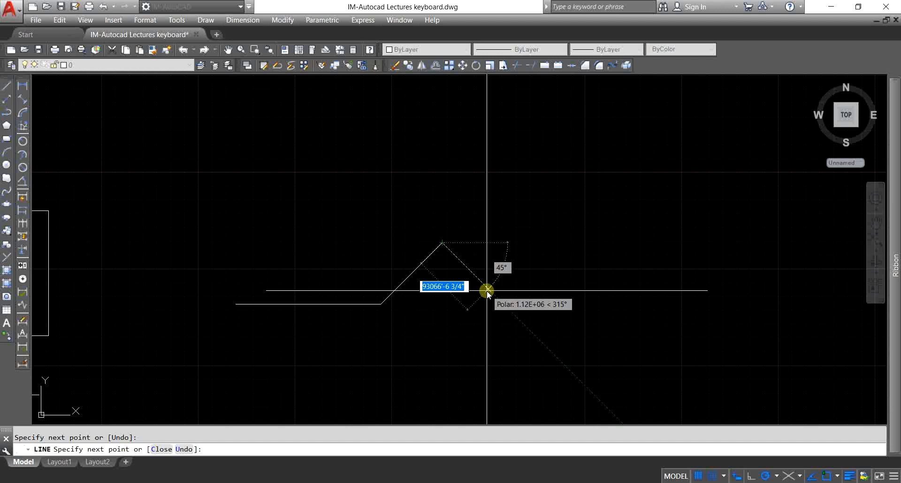
left_click(488, 289)
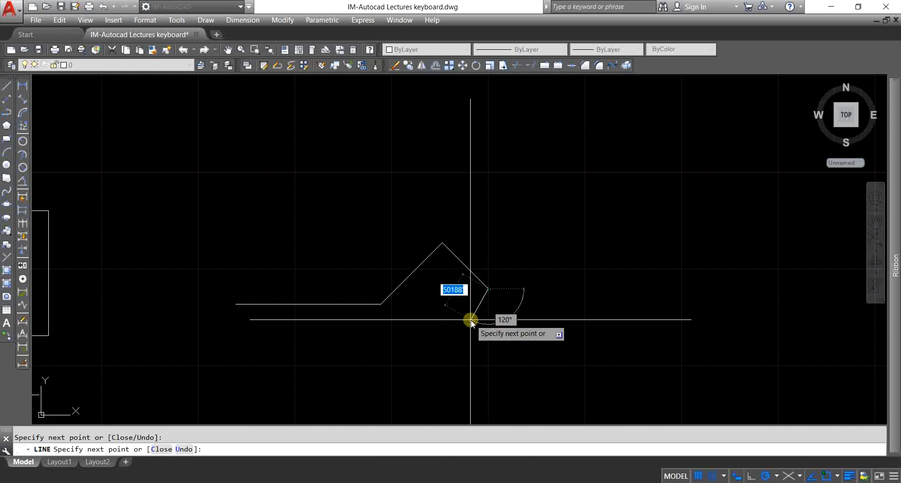
left_click(454, 325)
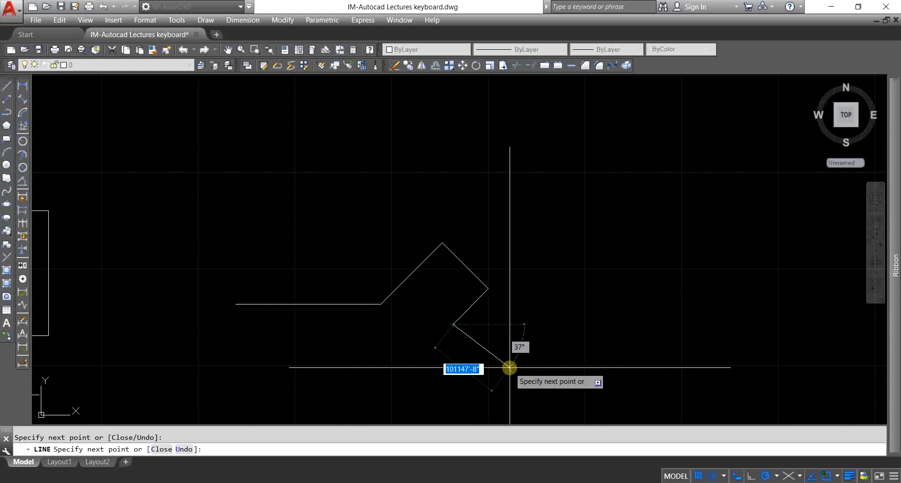
key("Escape")
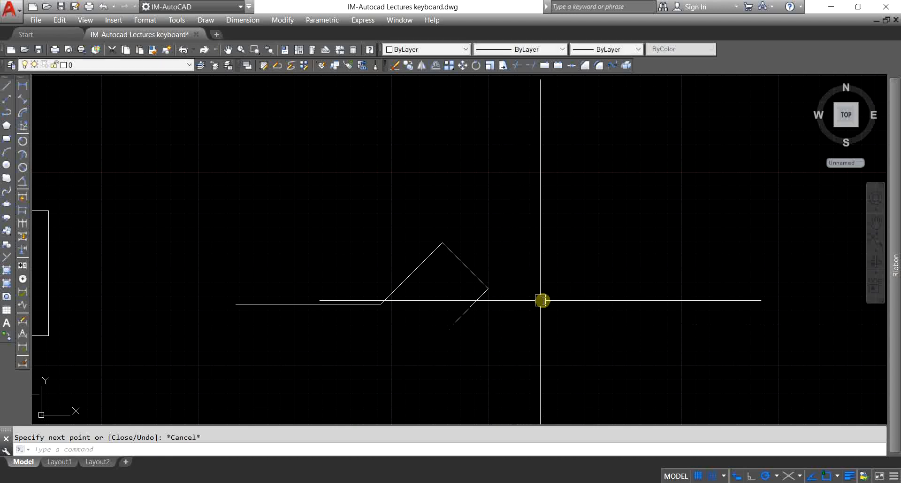
- Set the polar tracking angle increment to 30, 60, 90, 120
middle_click_drag(550, 326, 468, 262)
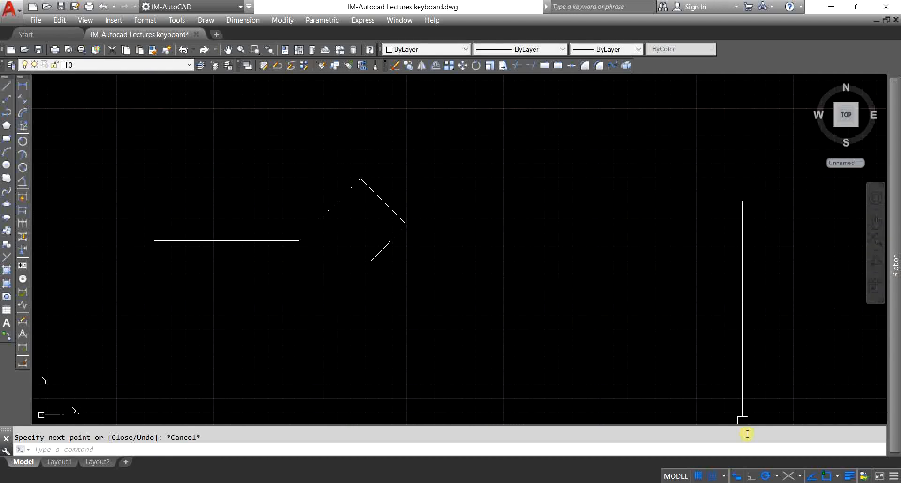
left_click(777, 475)
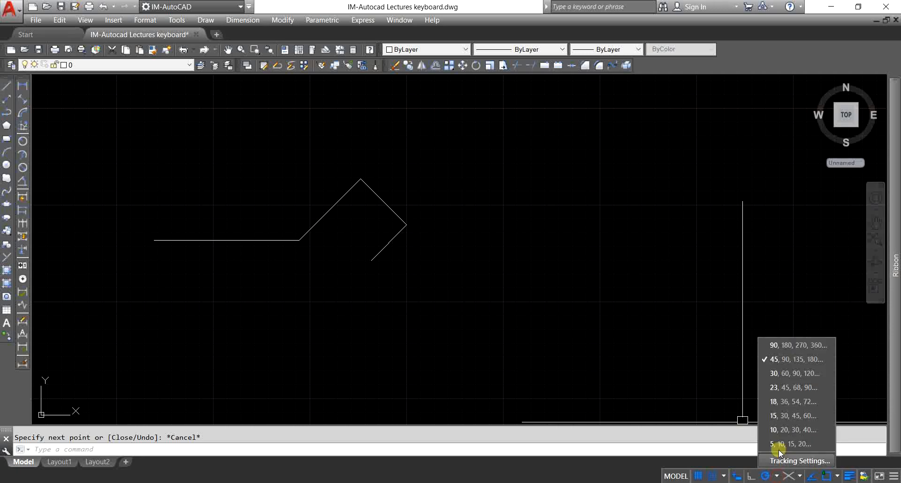
left_click(793, 373)
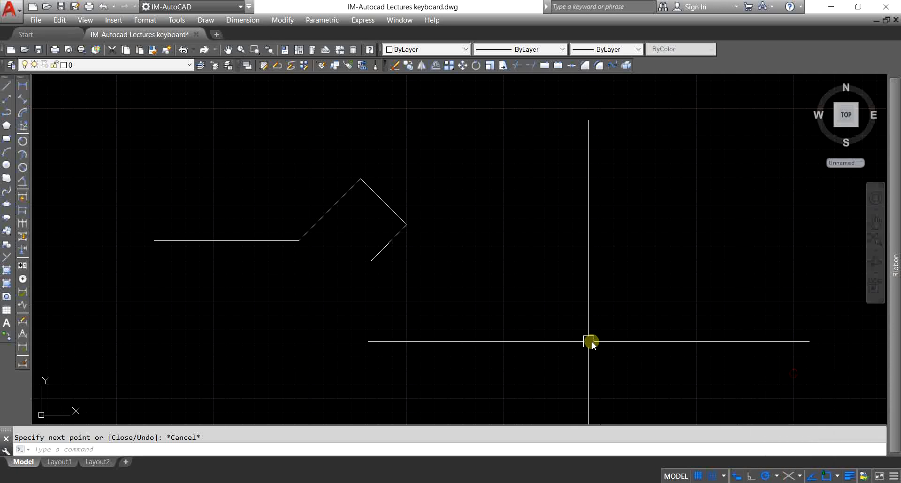
- Draw a second polar-tracked chain southeast of the first: a horizontal segment, then segments at 30°, 150° and 30°
type("L")
key("Return")
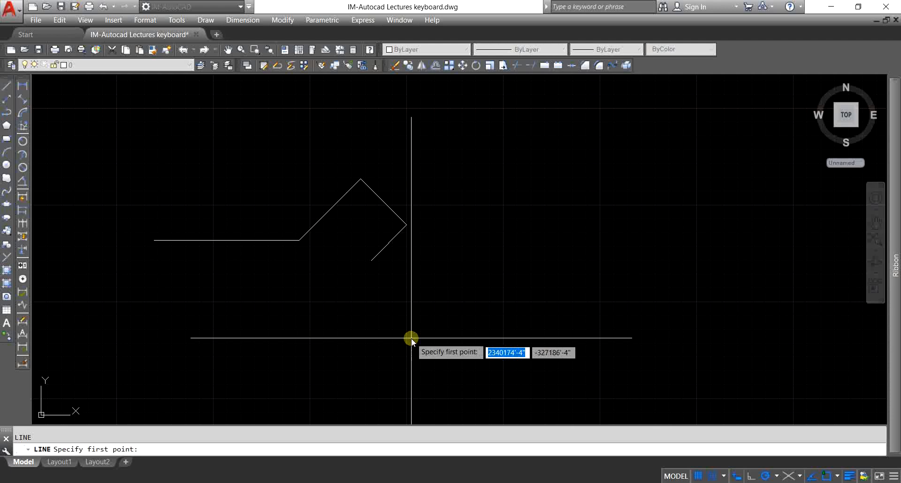
left_click(405, 302)
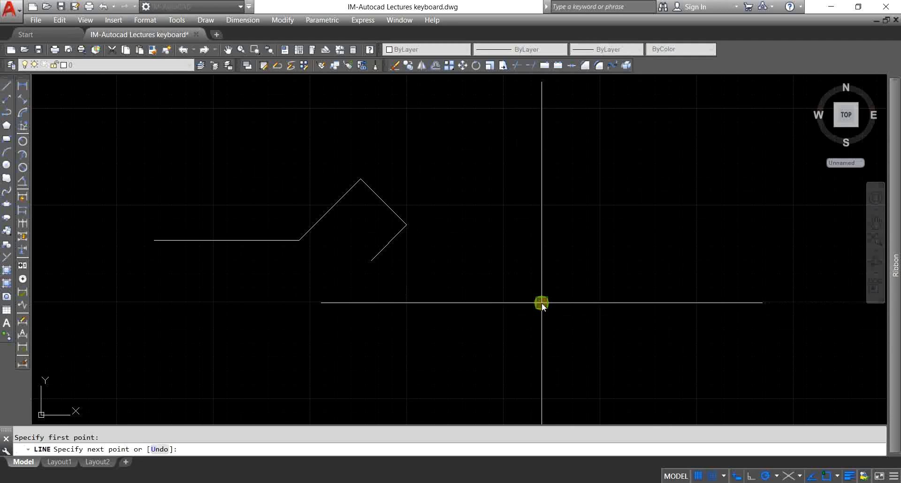
left_click(542, 303)
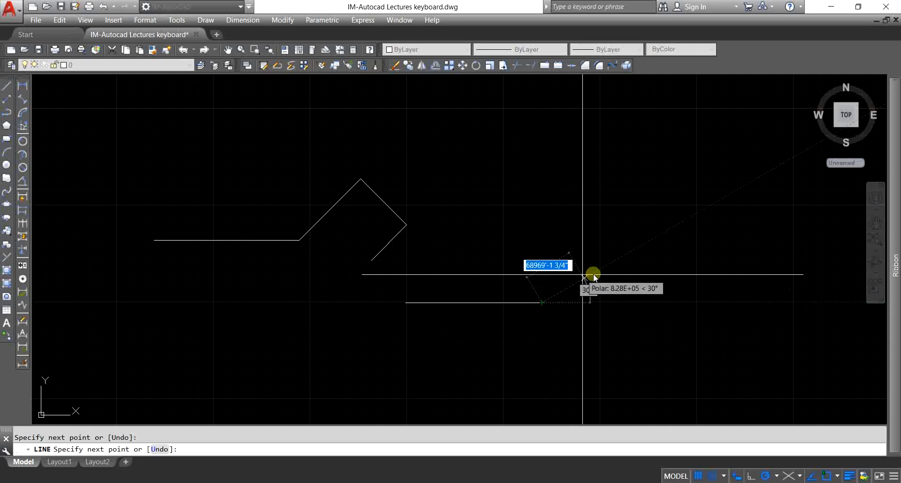
left_click(629, 250)
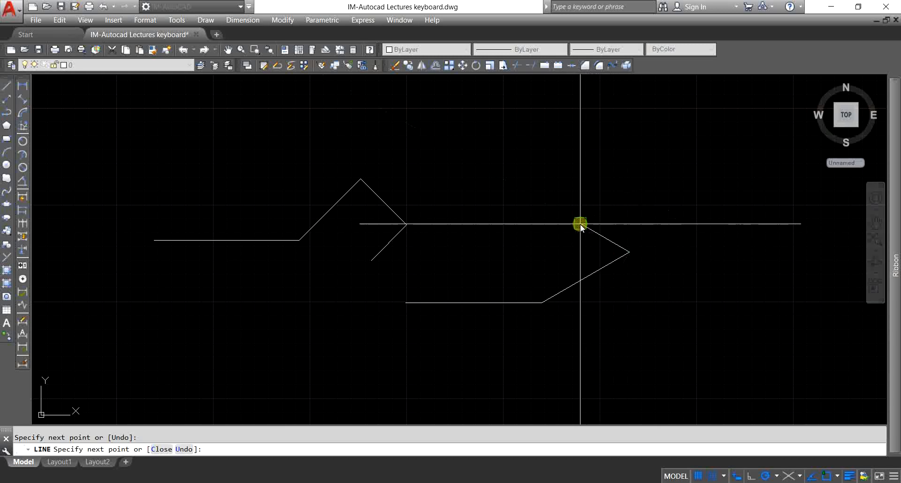
left_click(581, 224)
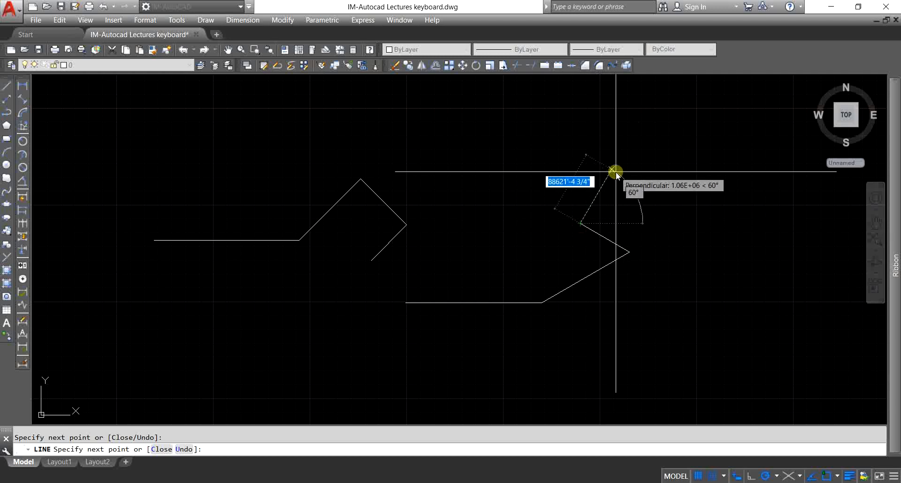
left_click(662, 176)
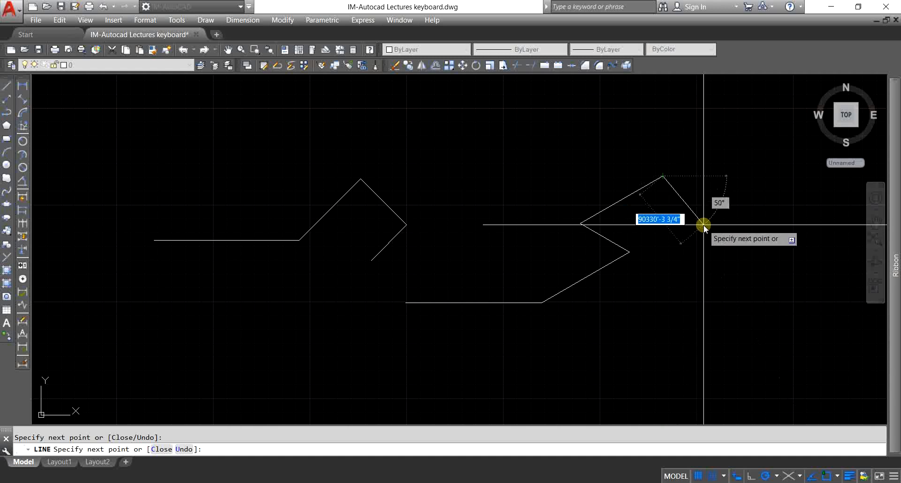
key("Escape")
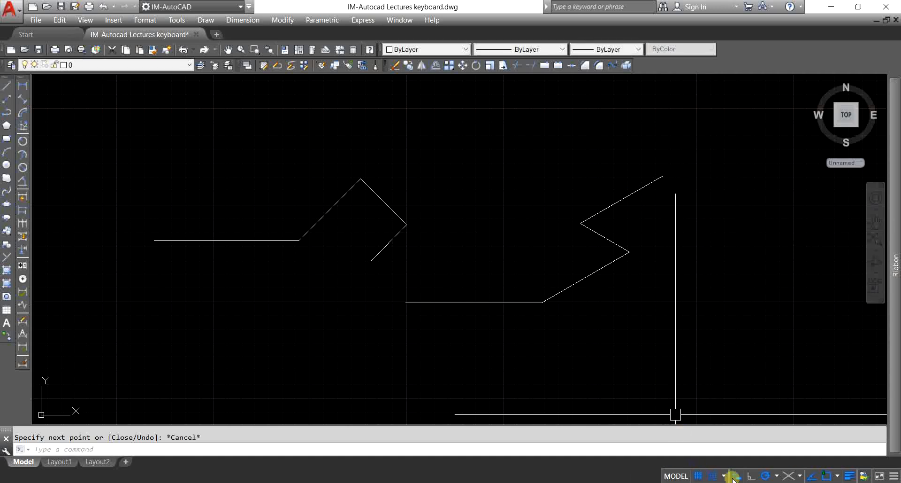
- Set the polar tracking increment angle to 18 and add the additional angles 24, 35 and 42
left_click(778, 476)
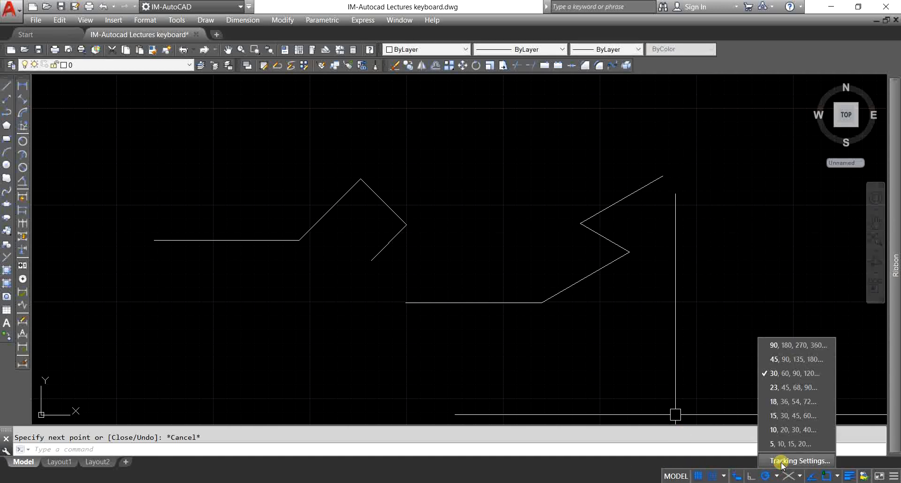
left_click(782, 461)
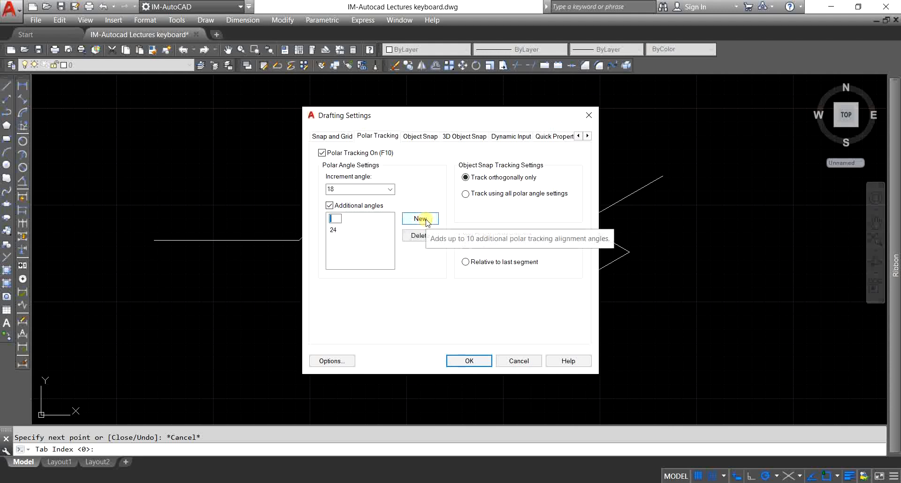
type("35")
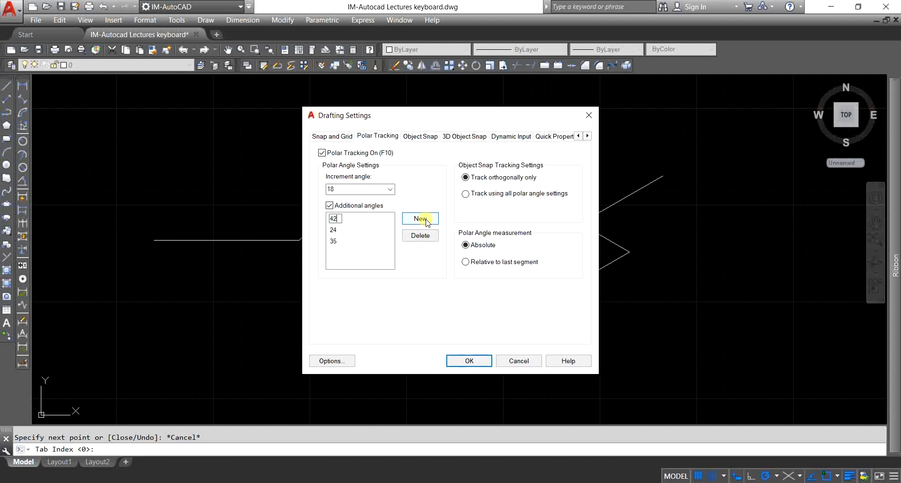
left_click(471, 360)
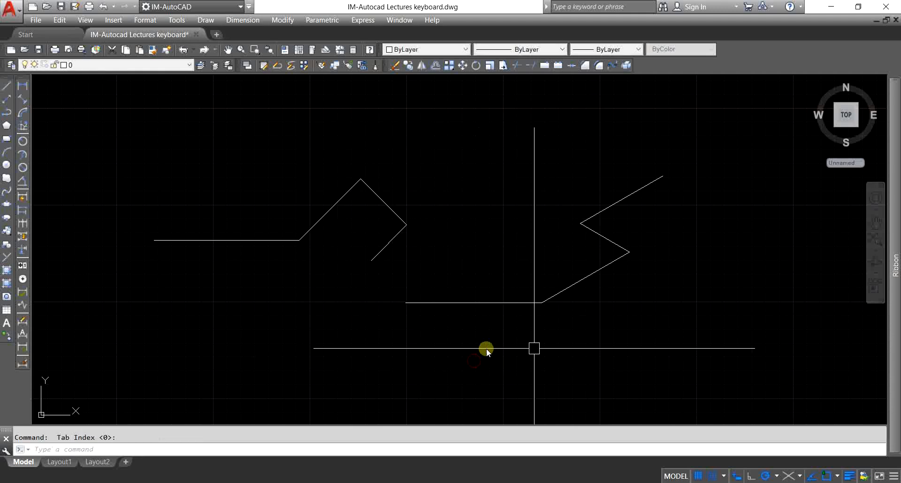
left_click(777, 475)
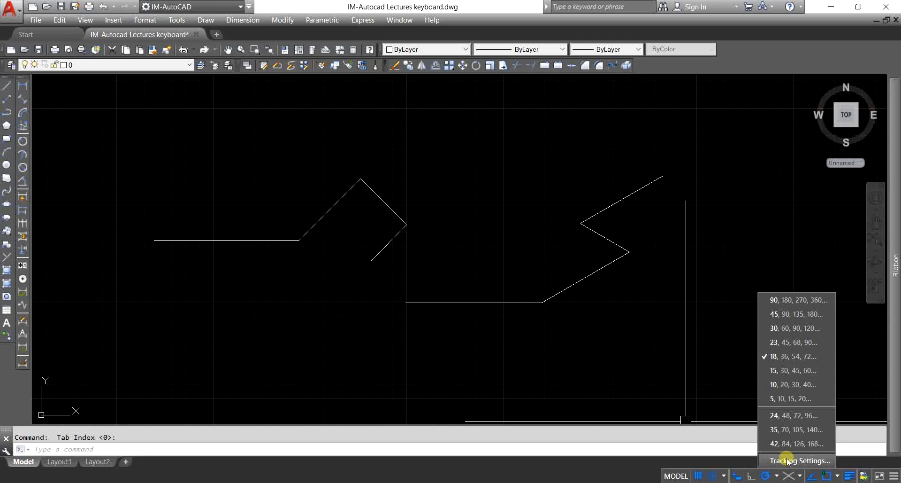
left_click(516, 362)
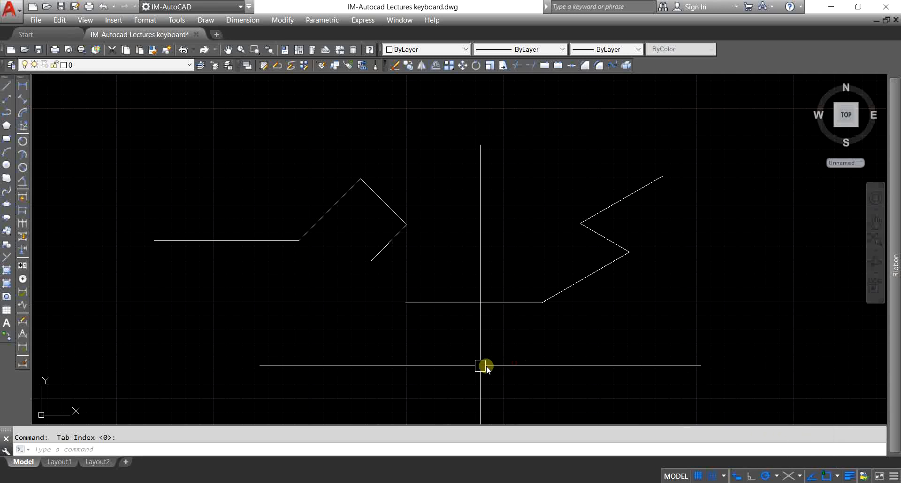
- Draw a third polar-tracked chain below the second one: a horizontal segment, then segments at 18° and 42°
type("L")
key("Return")
left_click(438, 378)
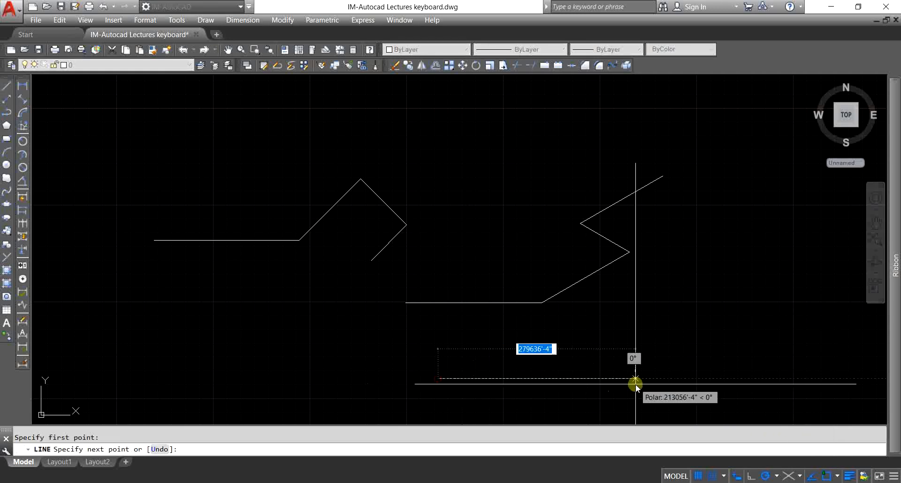
left_click(636, 384)
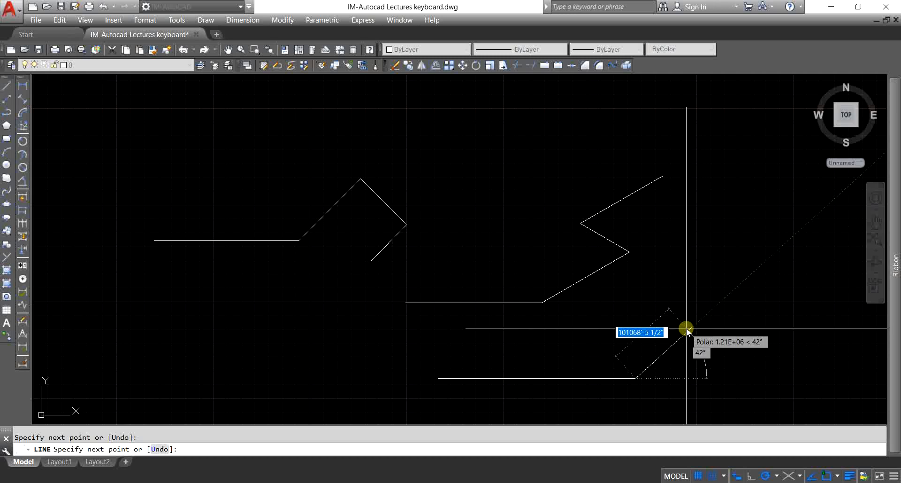
left_click(711, 353)
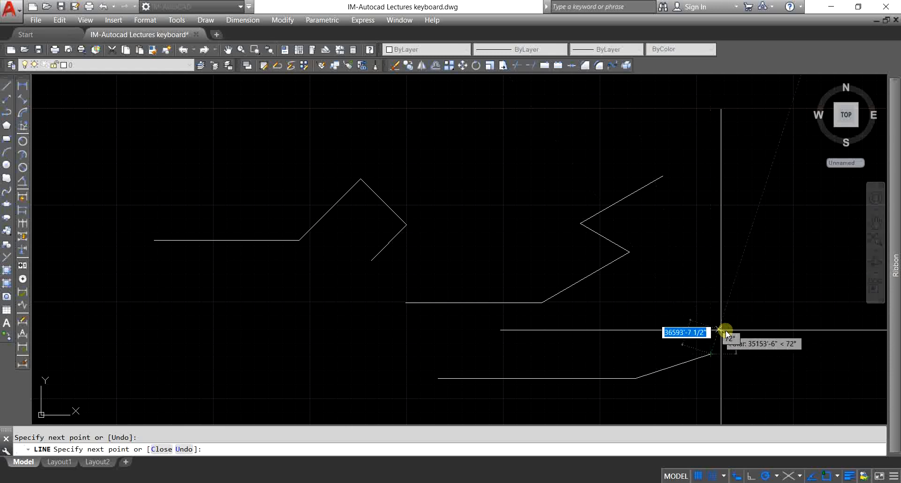
scroll(723, 340, "up", 2)
middle_click_drag(718, 342, 540, 331)
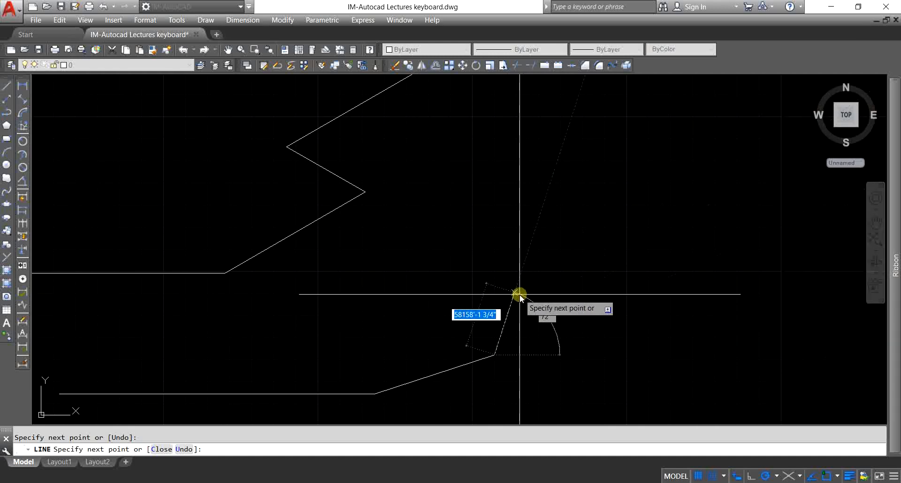
left_click(558, 299)
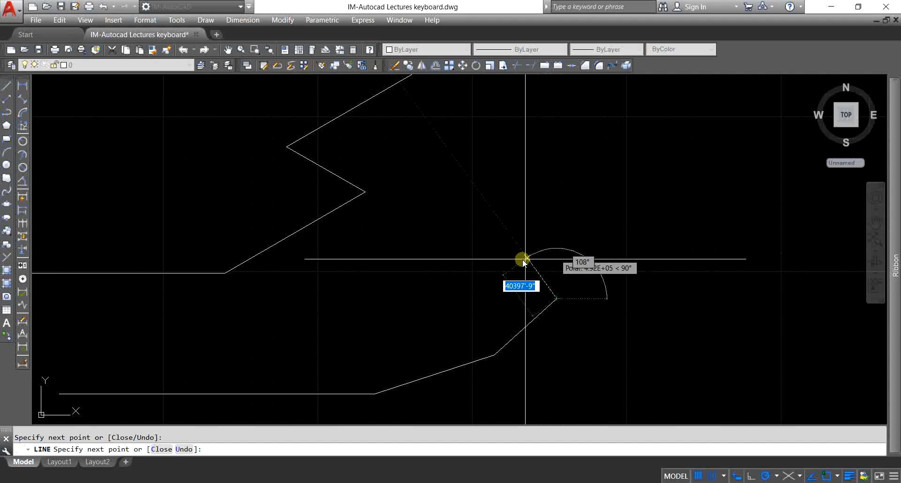
key("Escape")
- Zoom to the drawing extents and examine the PART-II list of toggle drawing modes F7 to F12 in frame 5
type("Z")
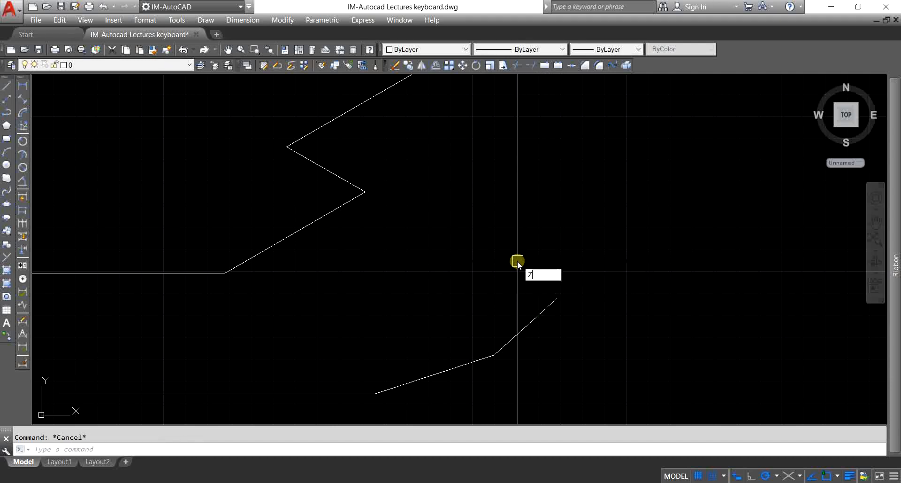
key("Return")
type("E")
key("Return")
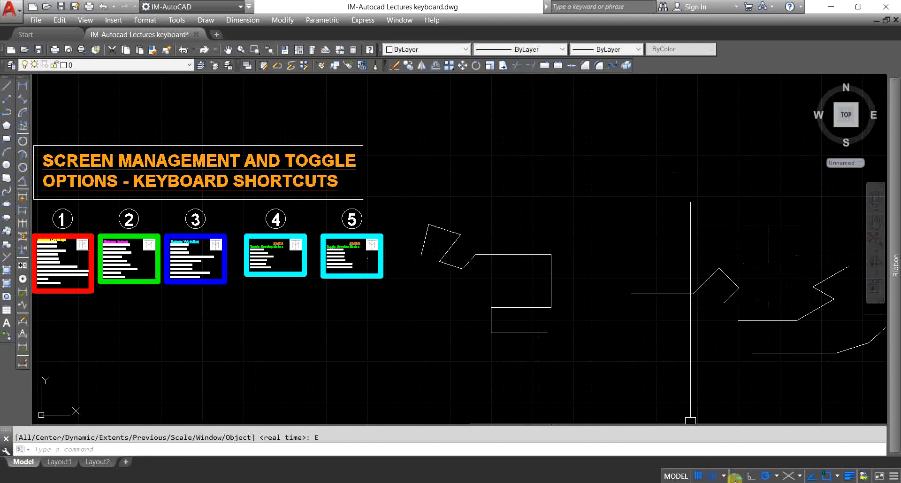
scroll(342, 237, "up", 6)
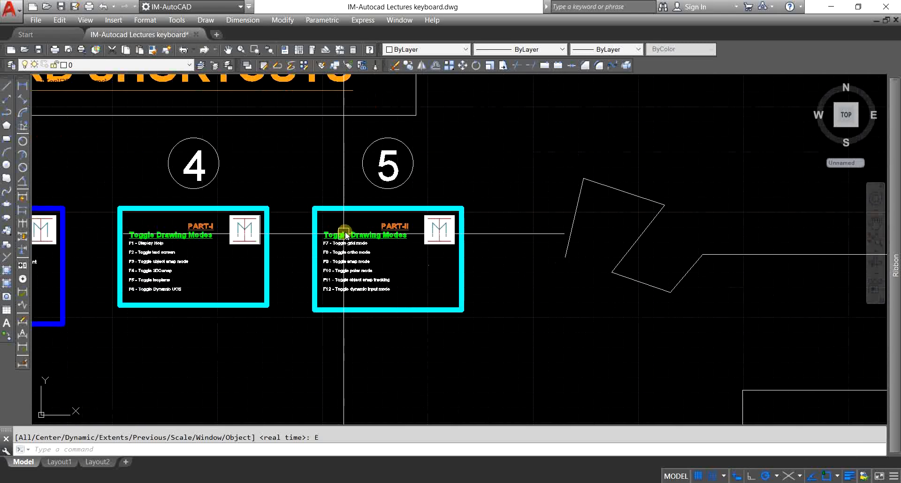
scroll(356, 284, "up", 2)
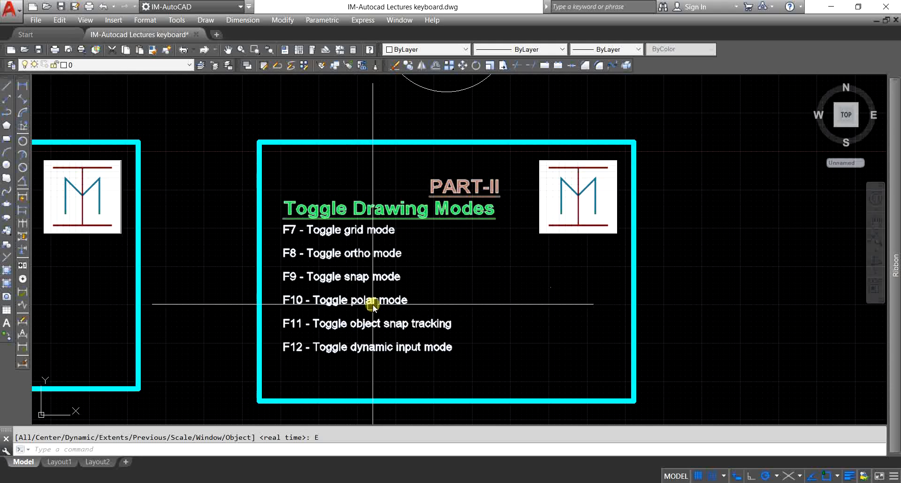
middle_click_drag(475, 368, 443, 315)
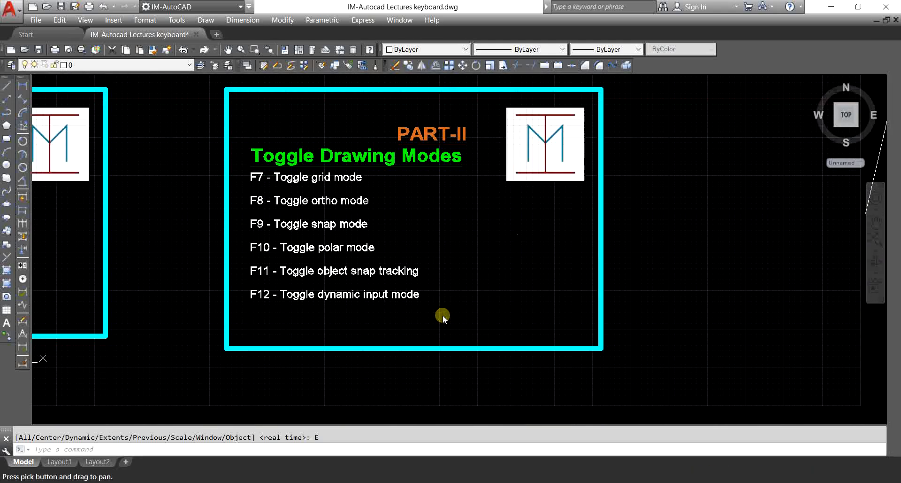
scroll(331, 289, "down", 4)
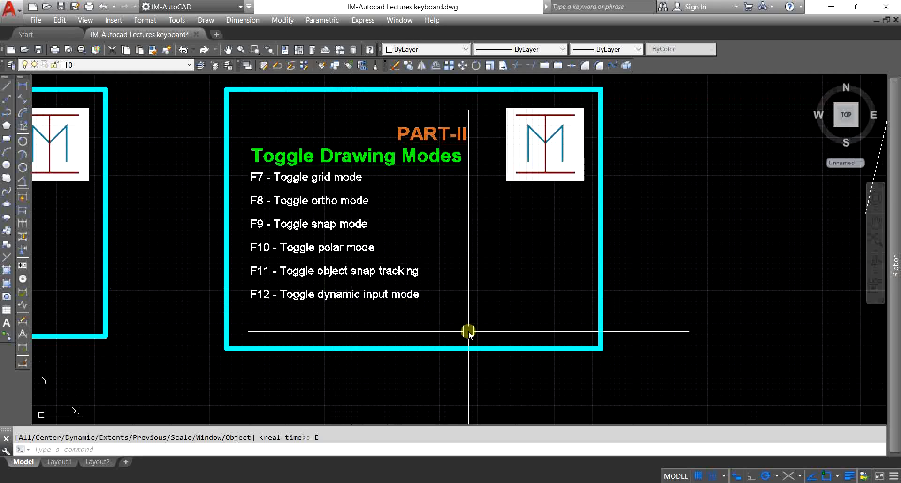
scroll(392, 303, "up", 3)
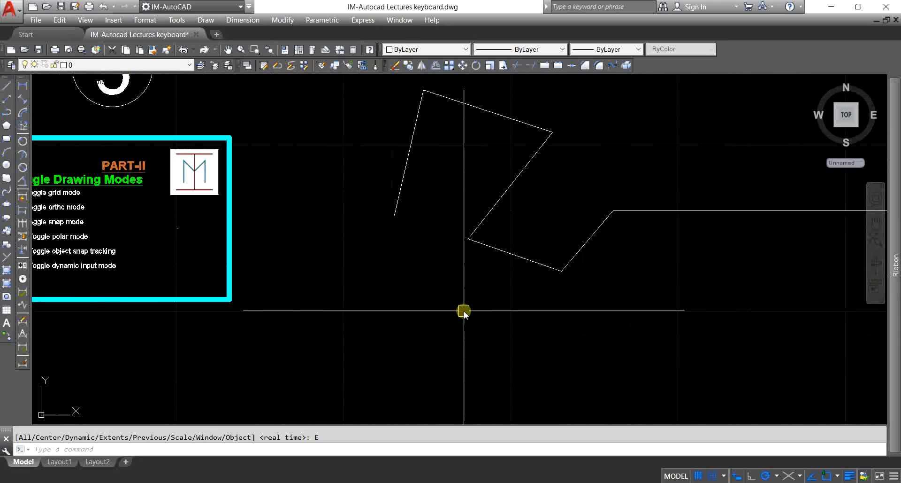
- Erase all practice line chains east of frame 5 with one selection window
scroll(329, 198, "down", 6)
left_click(325, 177)
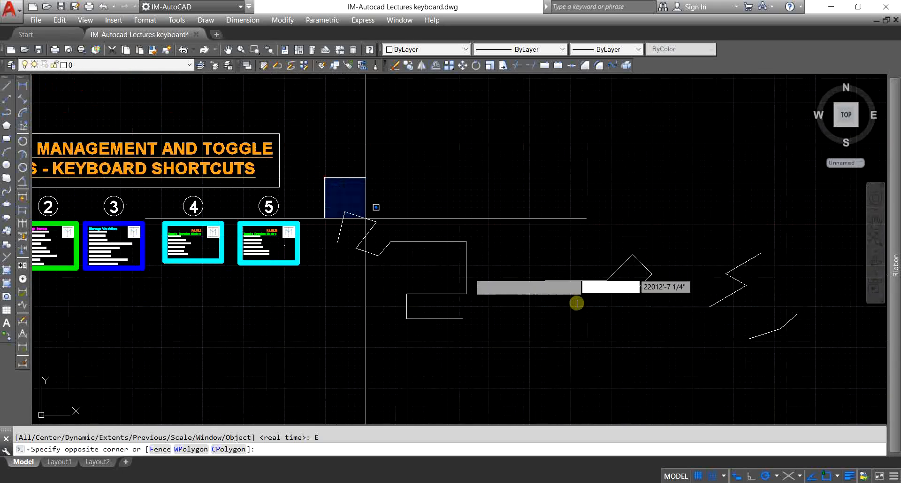
left_click(813, 359)
key("Delete")
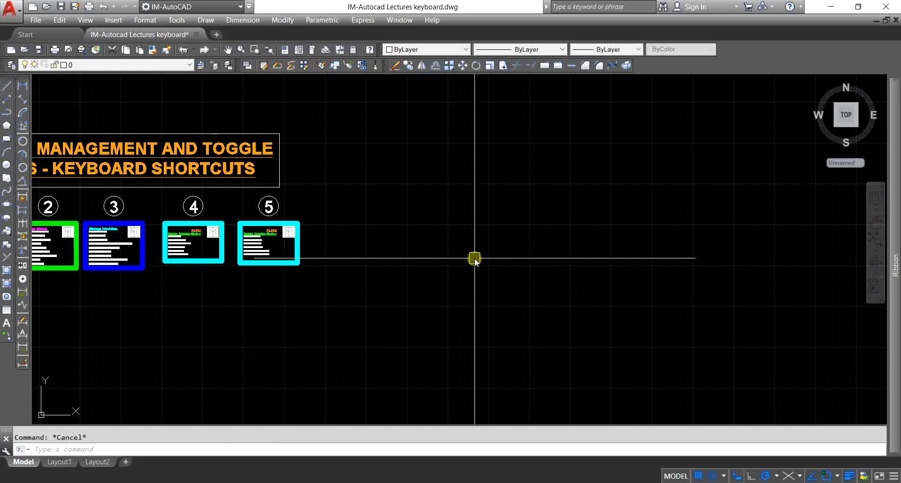
- Start a line east of frame 5, turn ortho mode on, and draw three connected sides of an open rectangle
key("Return")
left_click(459, 257)
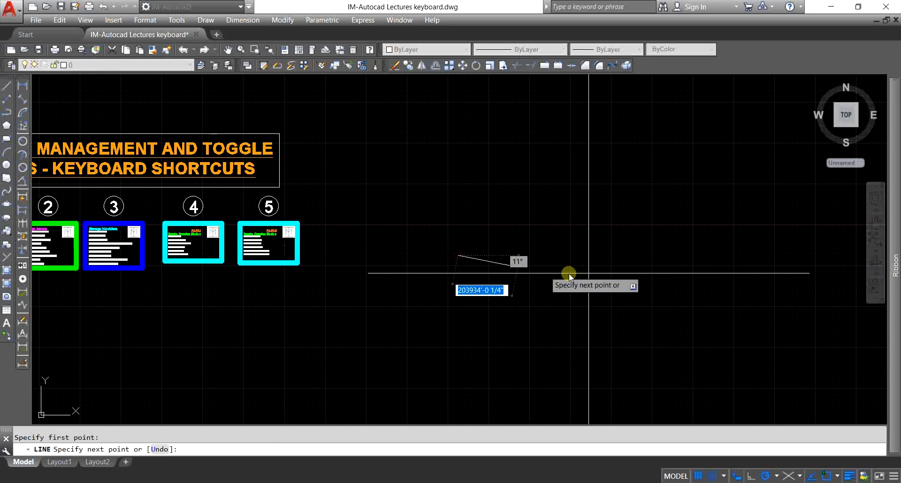
left_click(750, 476)
left_click(595, 268)
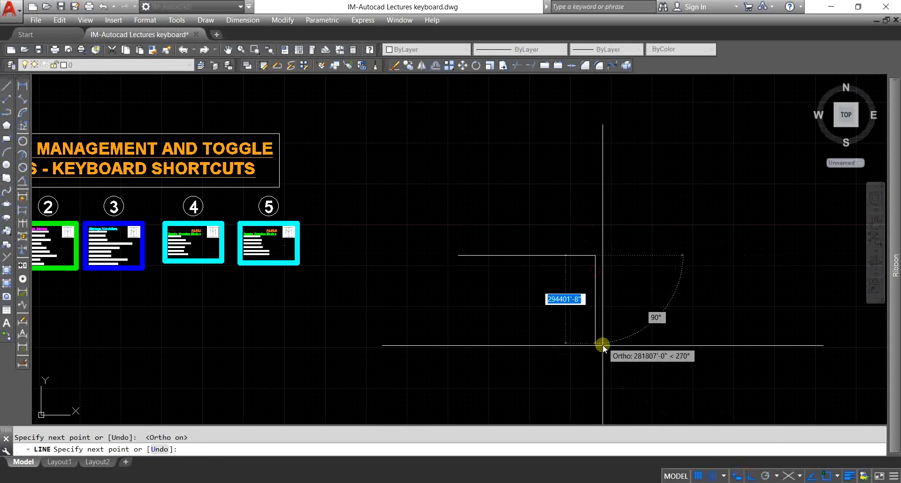
left_click(602, 347)
left_click(470, 347)
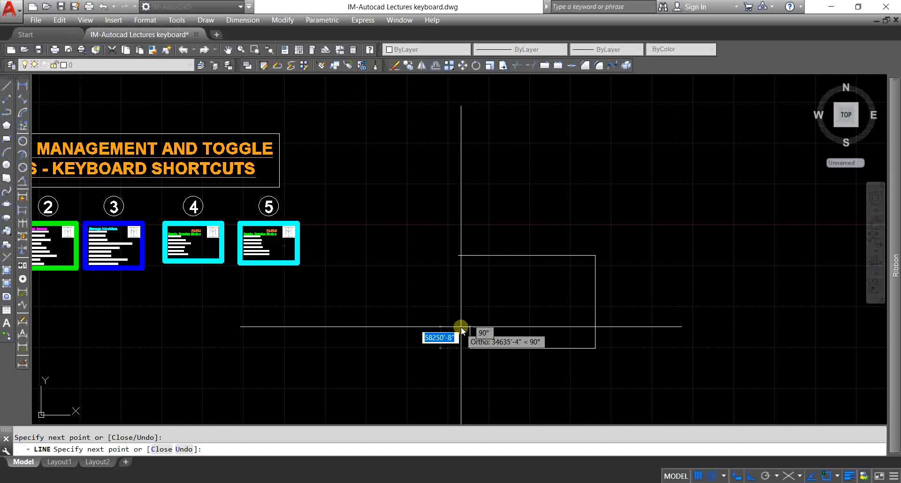
scroll(461, 328, "up", 2)
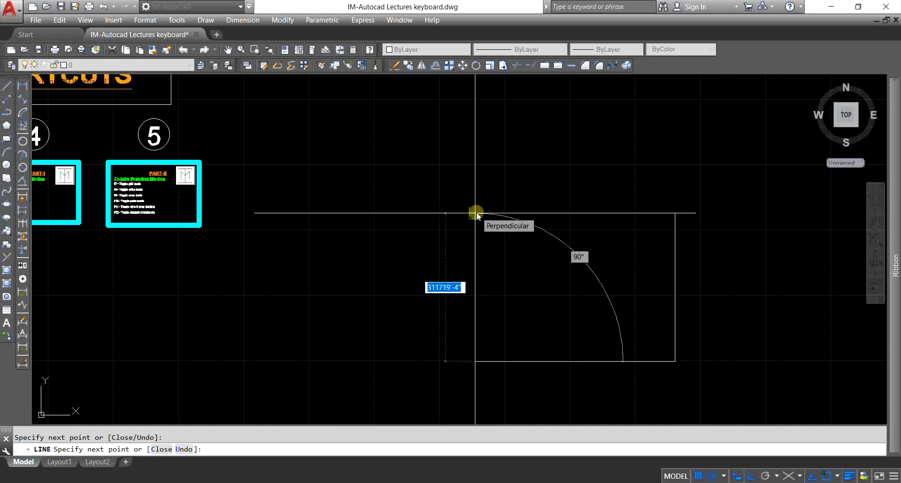
key("Escape")
key("Escape")
- Erase the three sides of the open rectangle one by one
left_click(503, 197)
left_click(463, 315)
type("e")
key("space")
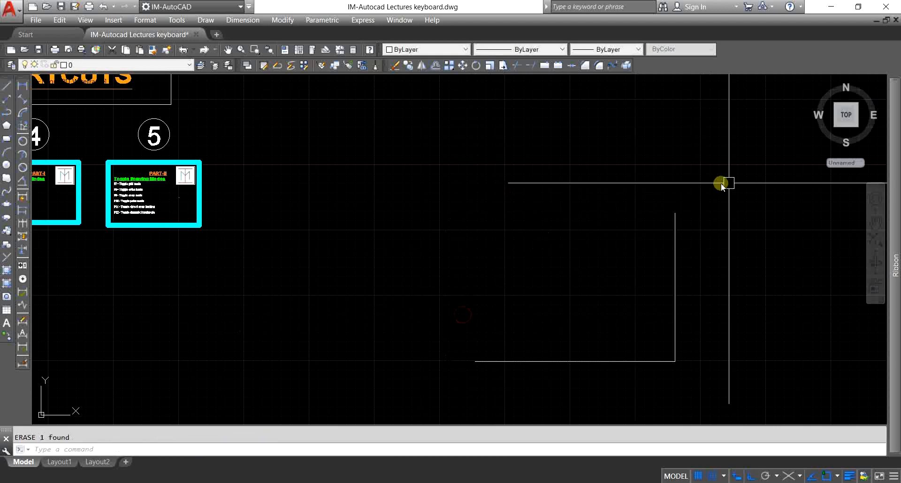
left_click(729, 183)
left_click(626, 353)
type("e")
key("space")
left_click(618, 328)
left_click(576, 381)
type("e")
key("space")
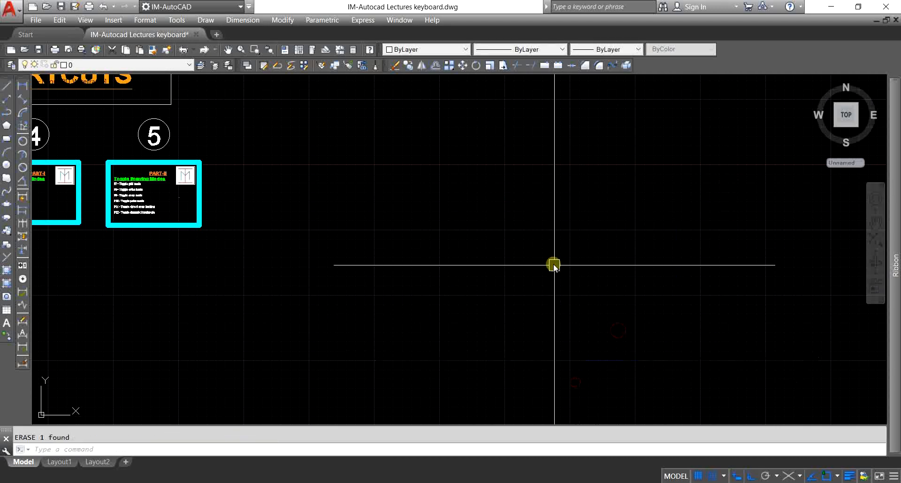
- Draw a horizontal ortho segment about 374021' long east of frame 5, then a vertical segment south from its end
key("Return")
left_click(376, 210)
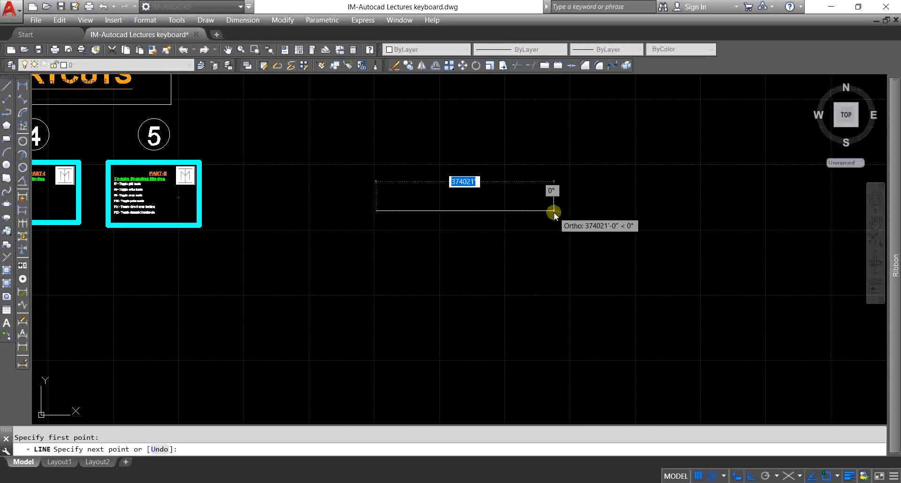
left_click(554, 212)
left_click(554, 333)
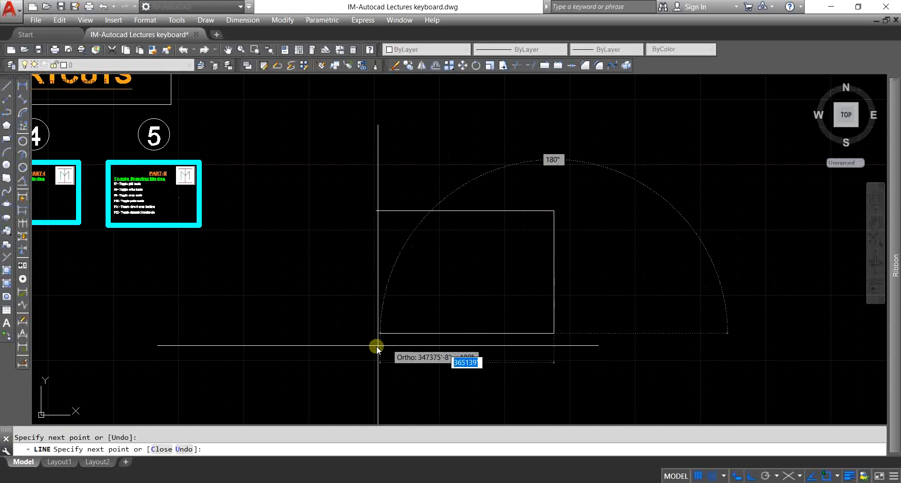
left_click(375, 213)
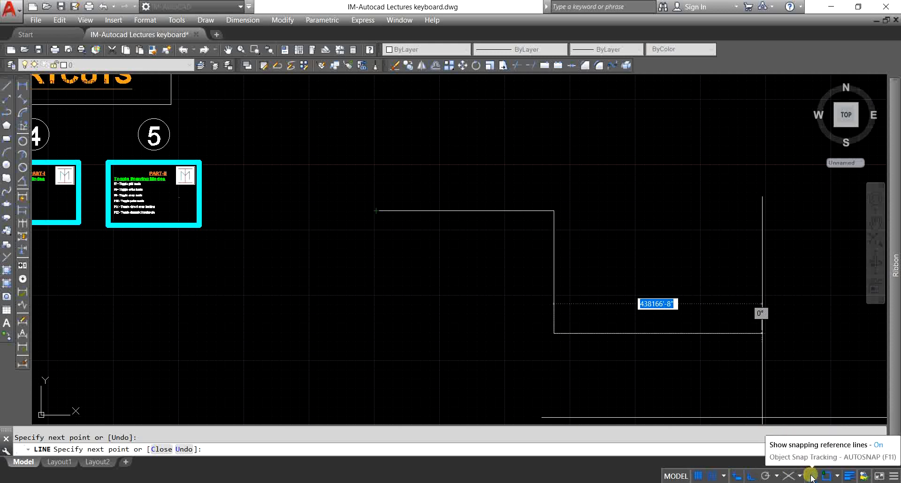
- Turn object snap tracking off and try to line up the third segment's end with the chain's start point by eye
left_click(811, 477)
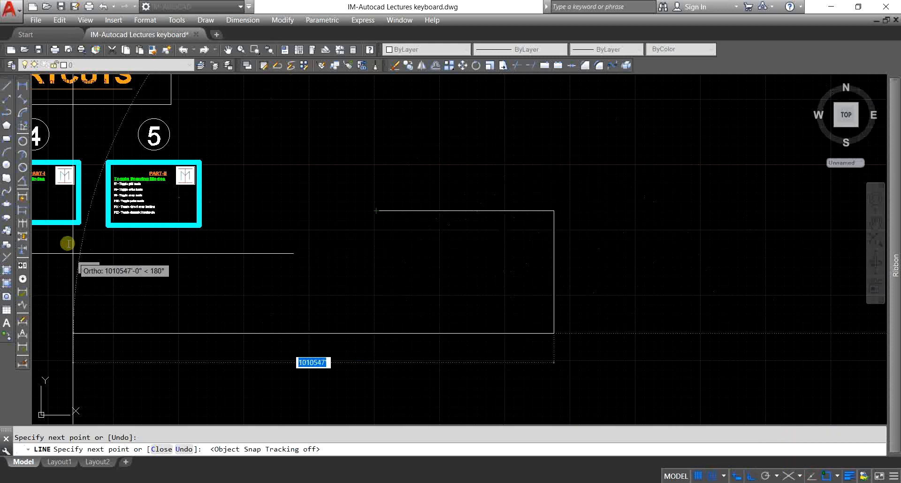
scroll(94, 235, "up", 5)
scroll(94, 237, "down", 6)
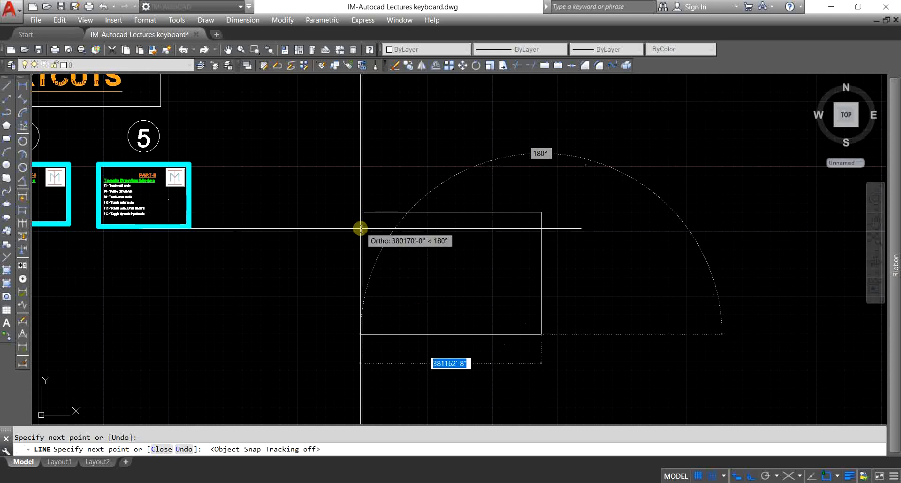
scroll(364, 232, "up", 2)
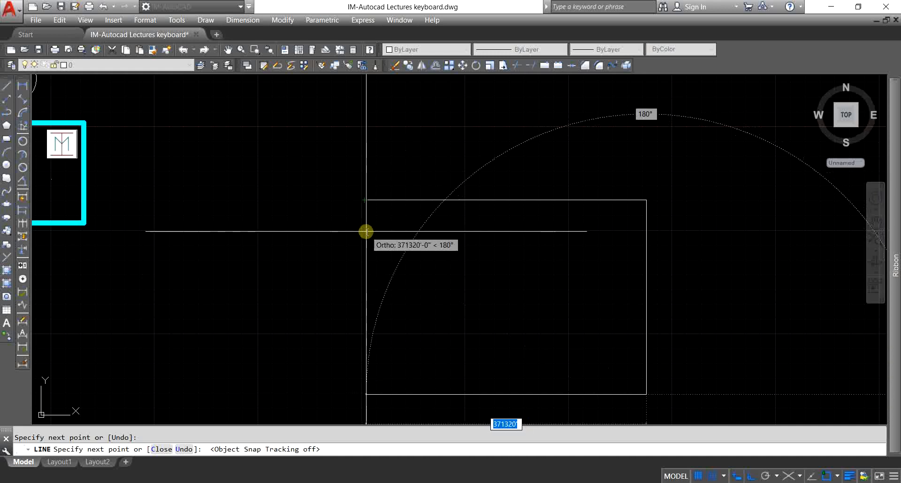
scroll(340, 220, "down", 2)
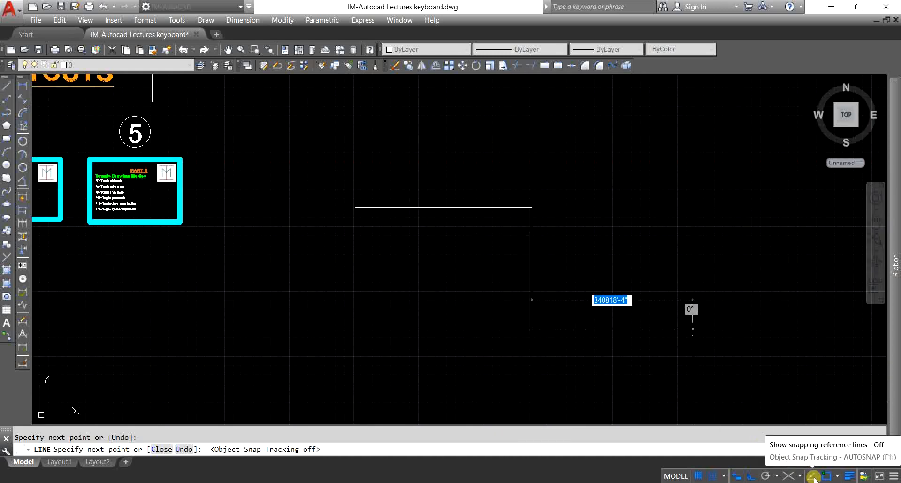
- Turn object snap tracking on, align the about 374021' third side with the chain's start point, and close the rectangle
left_click(814, 475)
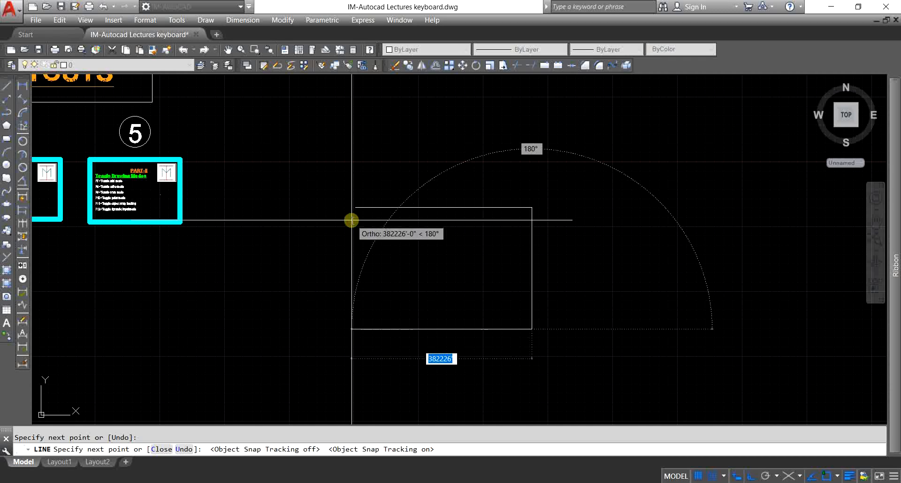
scroll(365, 228, "up", 4)
scroll(318, 203, "down", 2)
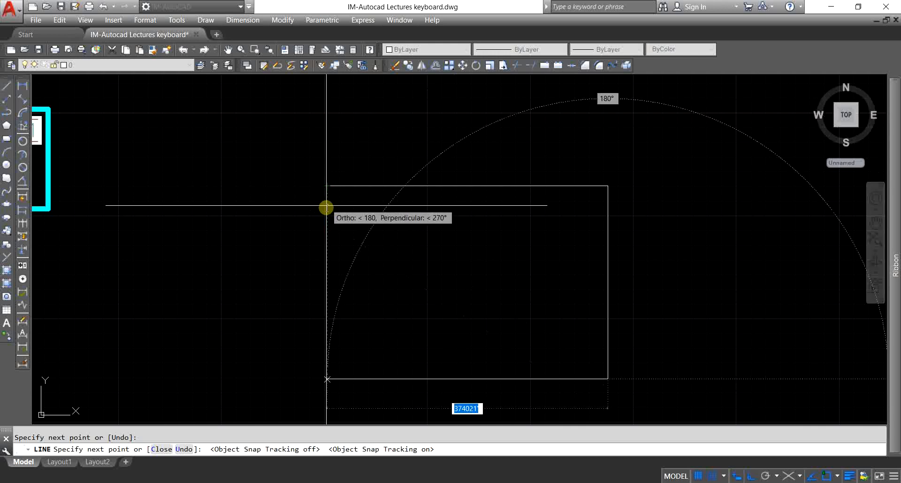
left_click(327, 231)
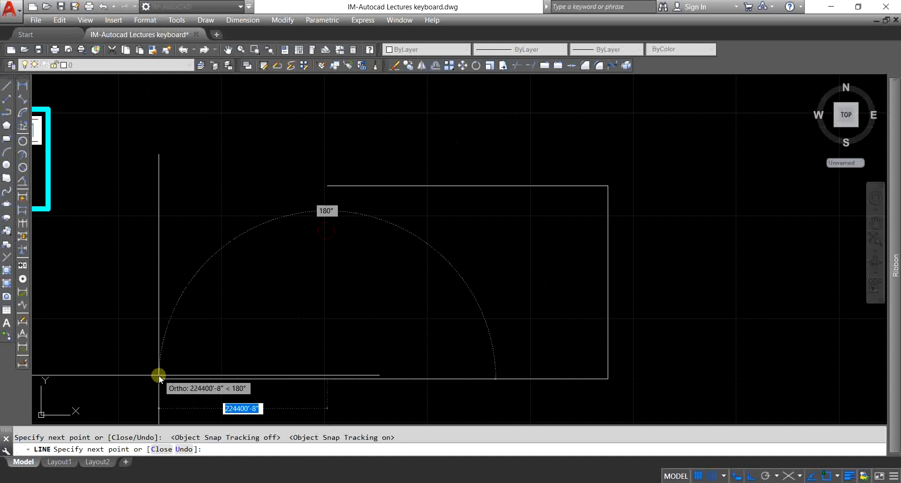
left_click(333, 199)
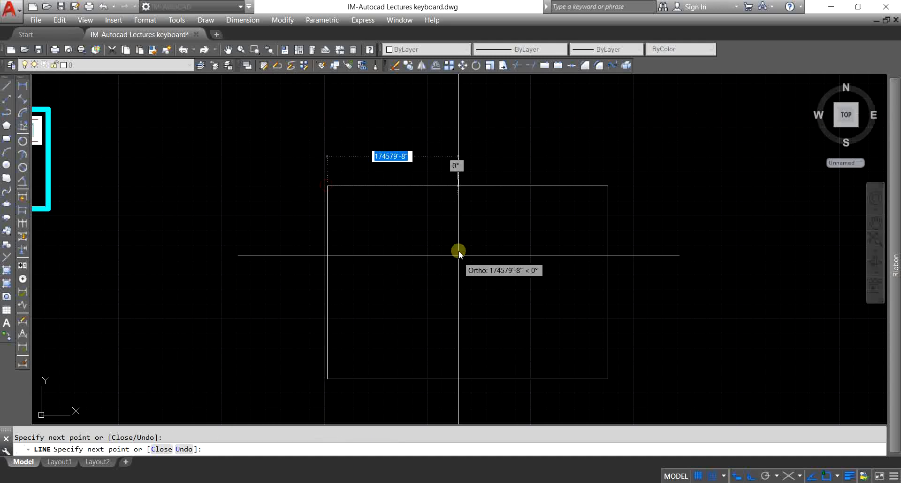
key("Escape")
scroll(543, 217, "down", 2)
key("Escape")
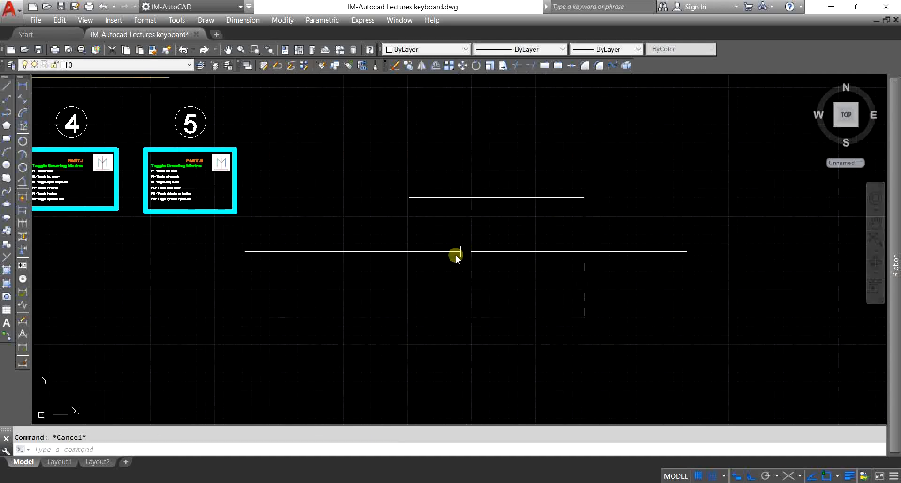
- Check the F12 entry in frame 5, start an ortho line chain below the rectangle, and draw an east and a north segment with dynamic input off
middle_click_drag(362, 305, 427, 298)
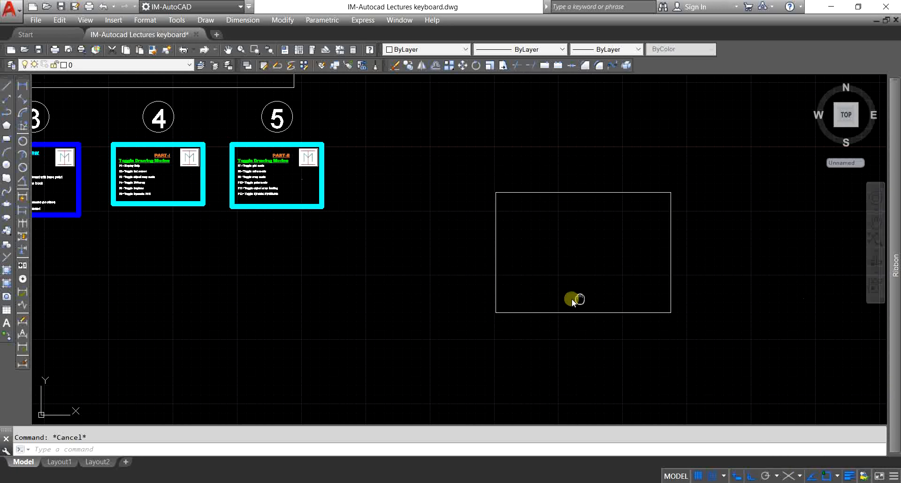
middle_click_drag(572, 298, 546, 298)
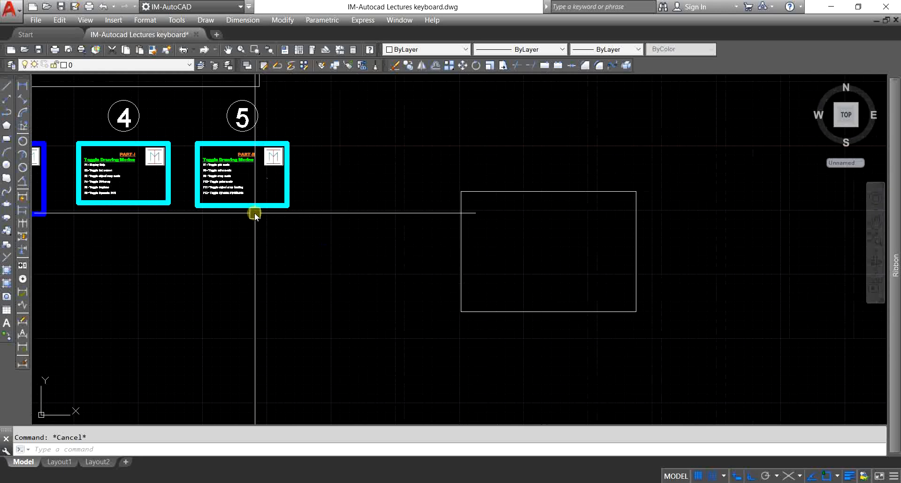
scroll(253, 211, "up", 8)
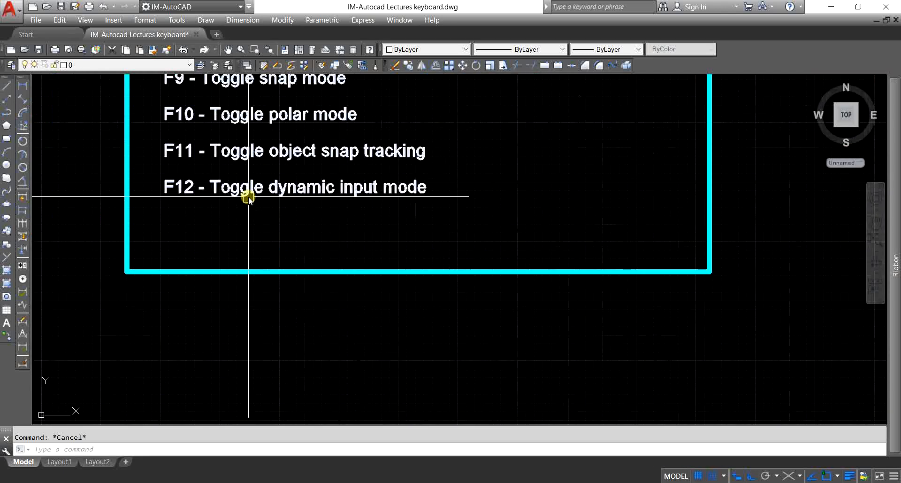
scroll(249, 198, "down", 8)
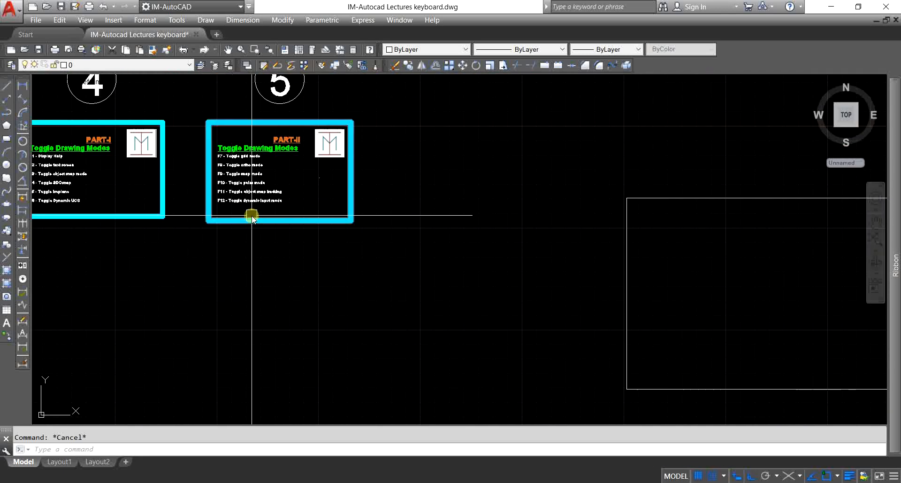
middle_click_drag(467, 274, 394, 240)
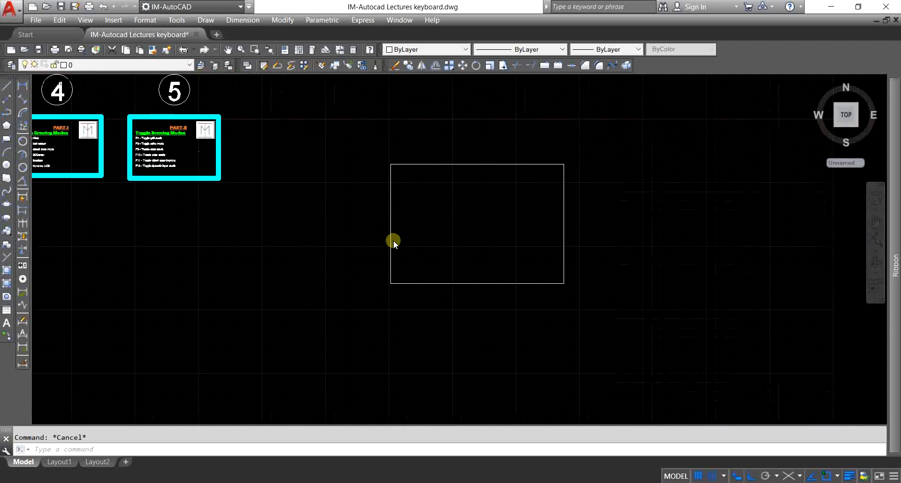
type("l")
key("Return")
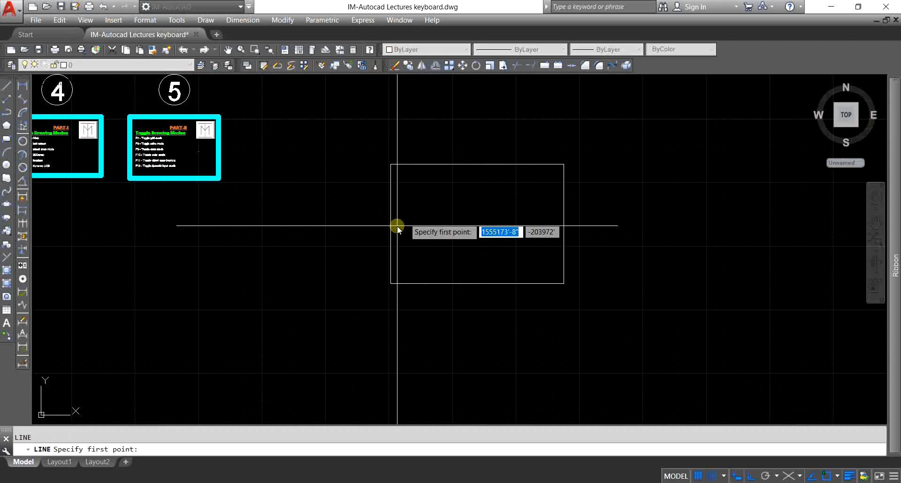
left_click(342, 315)
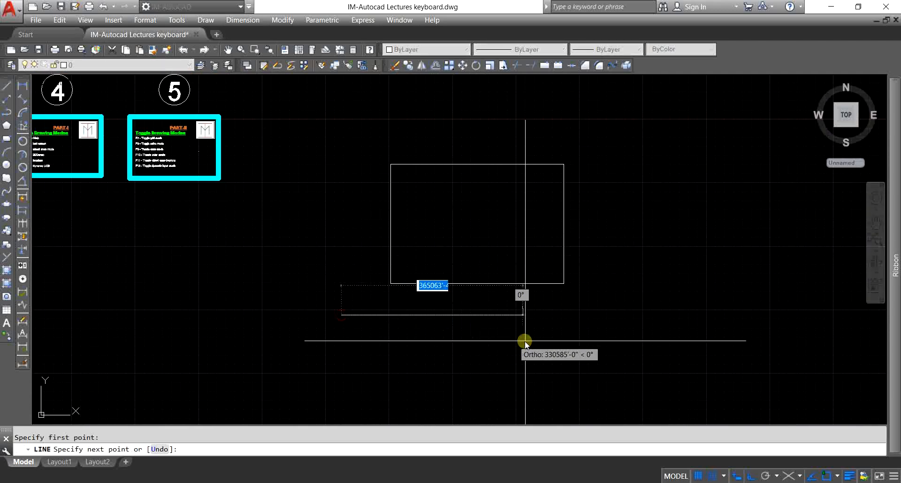
left_click(584, 343)
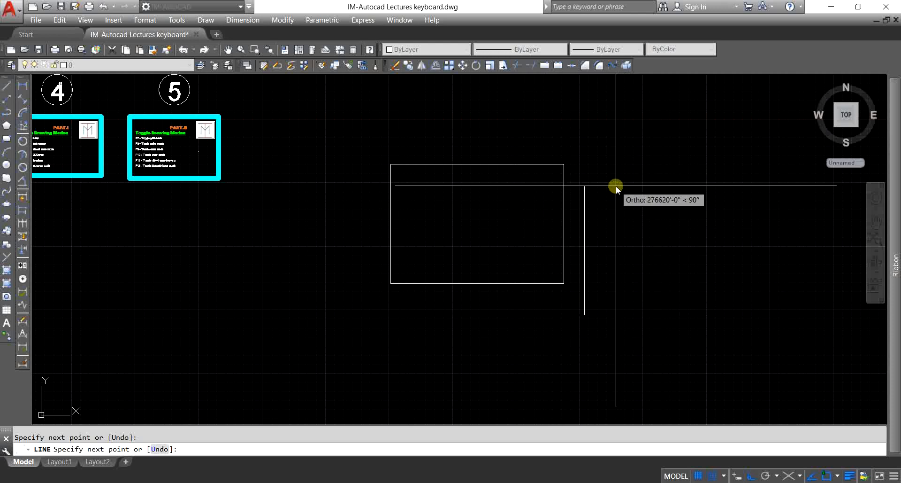
left_click(584, 121)
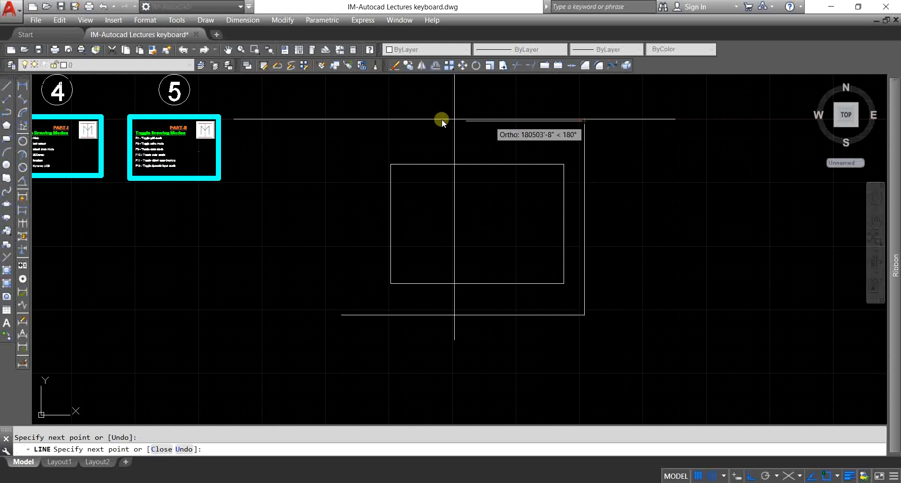
- Continue the chain around the rectangle with west, south, west, south and east ortho segments, and end the line
left_click(380, 121)
left_click(380, 237)
left_click(304, 236)
left_click(273, 239)
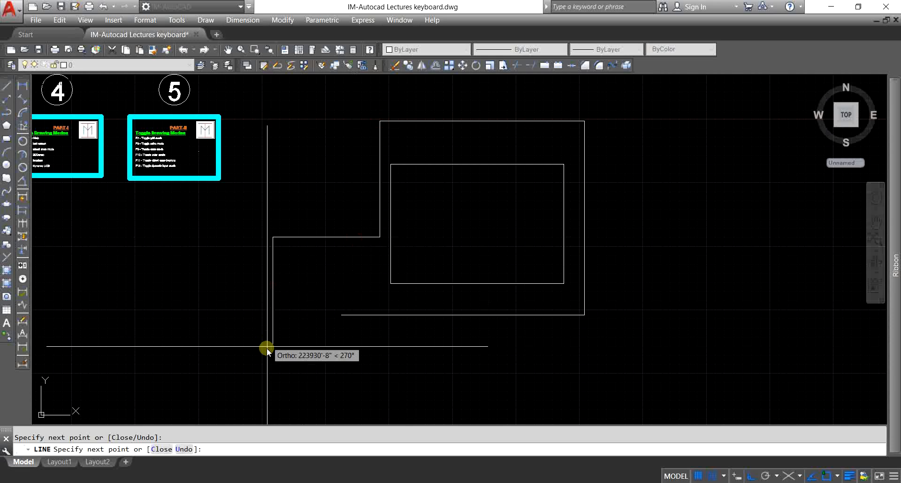
left_click(267, 348)
left_click(477, 358)
key("Escape")
key("Escape")
- Enable the Dynamic Input toggle in the status bar customization
middle_click_drag(525, 315, 401, 314)
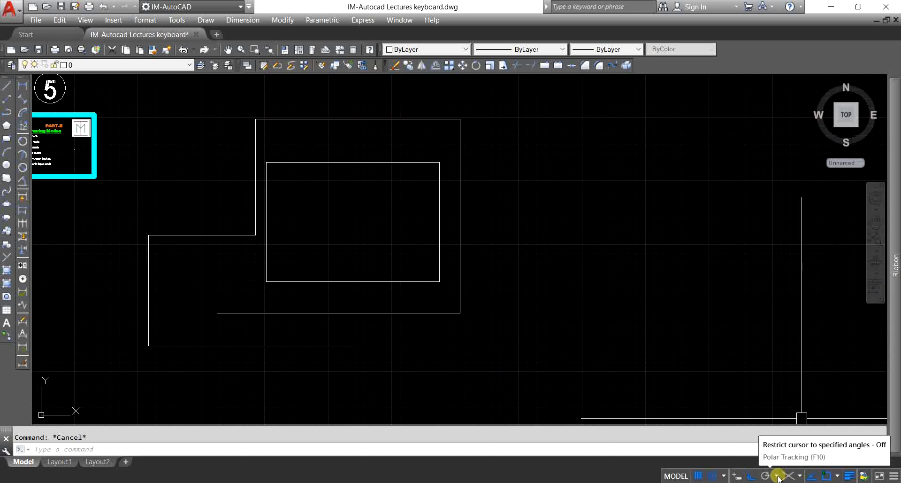
left_click(894, 475)
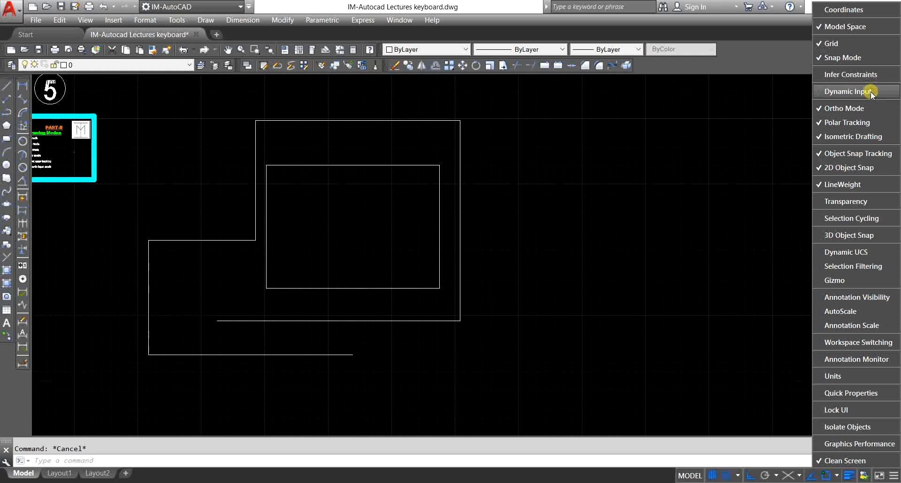
left_click(871, 91)
left_click(716, 216)
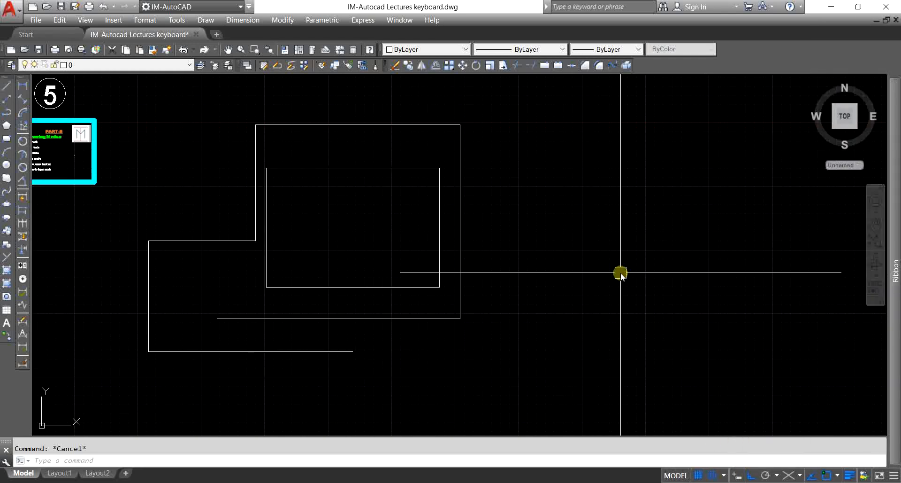
- With dynamic input off, start an ortho line chain east of the shapes with east, south and west segments
type("l")
key("Return")
left_click(523, 192)
left_click(695, 199)
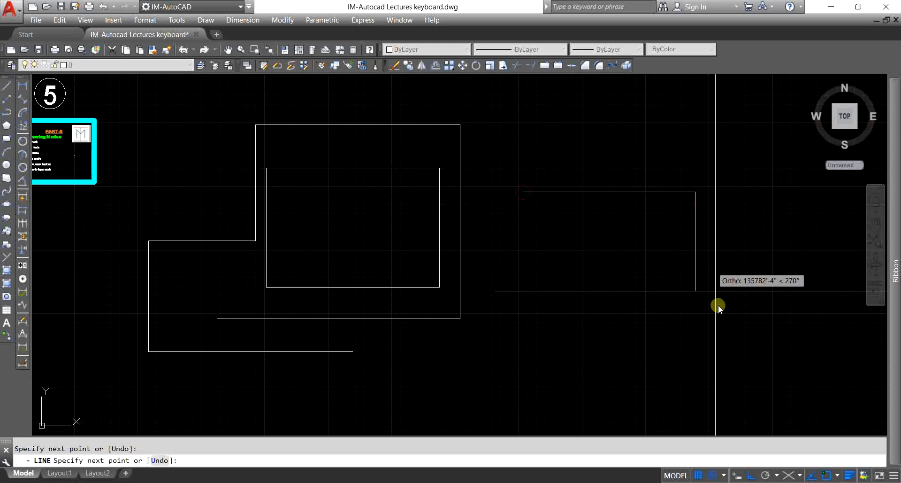
left_click(697, 317)
left_click(586, 334)
- Extend the chain with a notch going north, west and south, followed by stair-like east and south segments
left_click(584, 268)
left_click(515, 287)
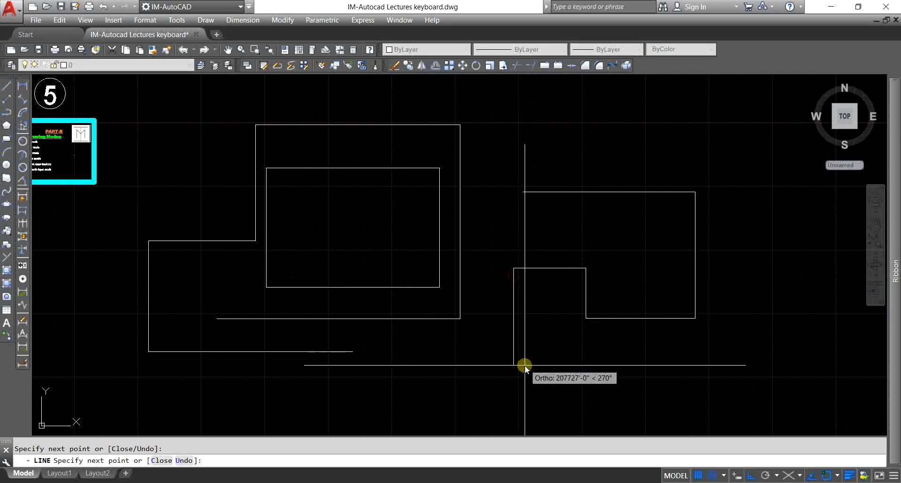
left_click(522, 367)
left_click(579, 367)
middle_click_drag(585, 382, 514, 278)
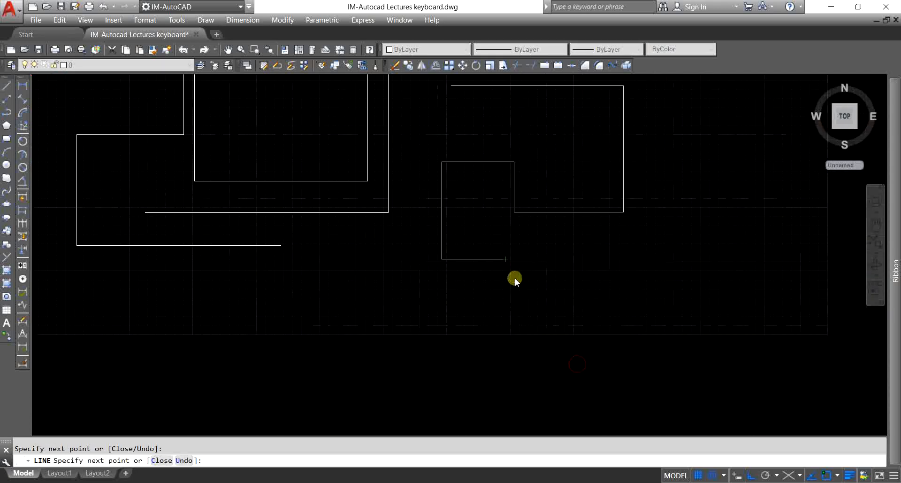
left_click(514, 309)
left_click(568, 308)
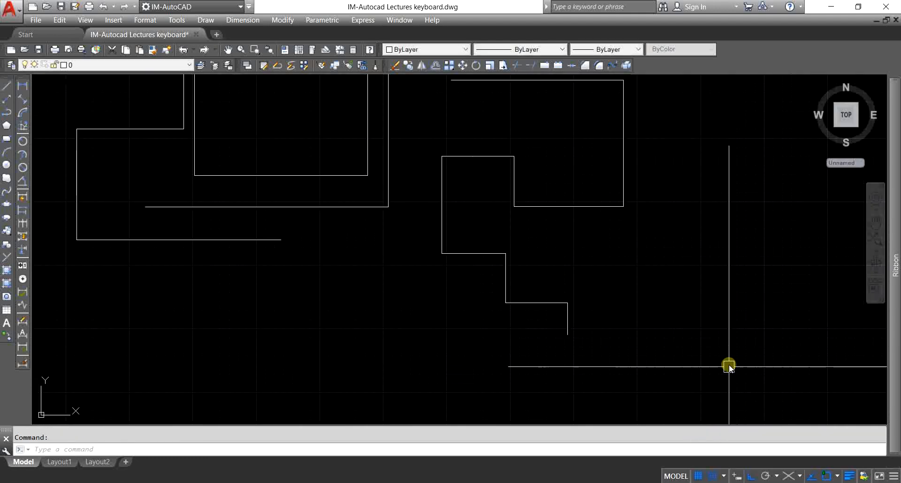
- Turn dynamic input on and draw a horizontal ortho segment east of the stair shape, then a southward segment about 238282'-8" long
left_click(735, 475)
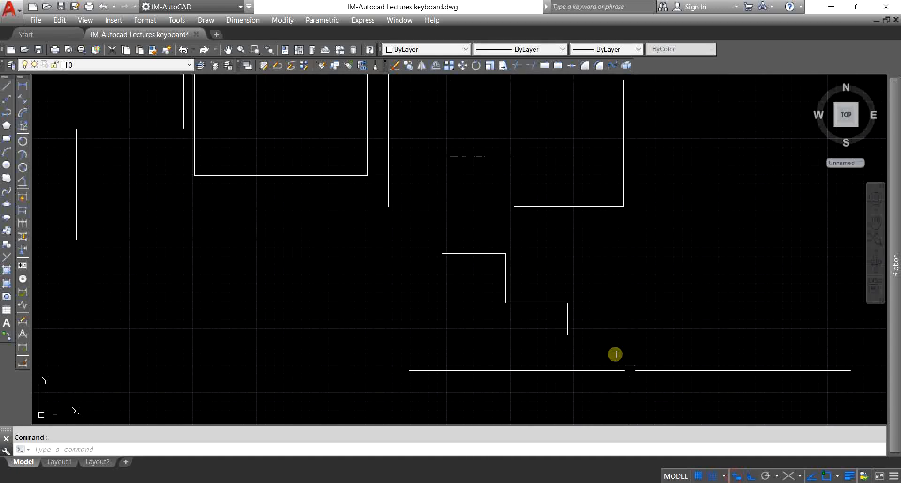
type("l")
key("Return")
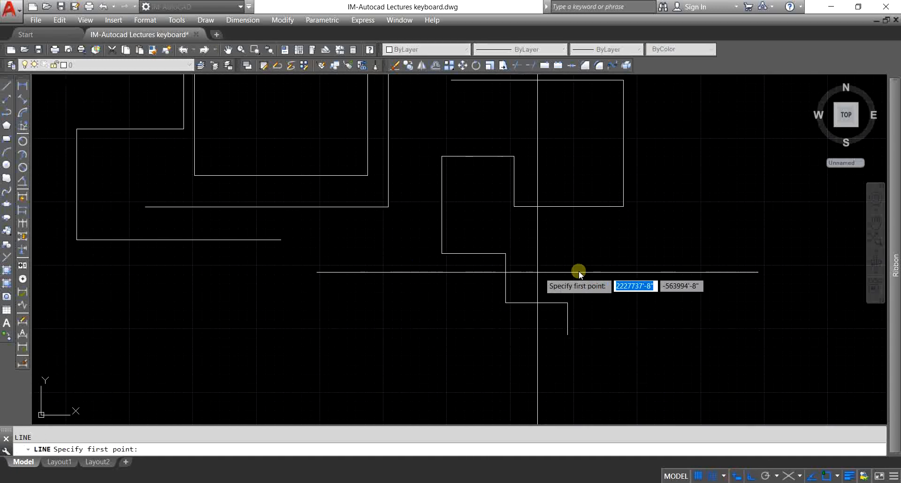
left_click(596, 259)
left_click(746, 265)
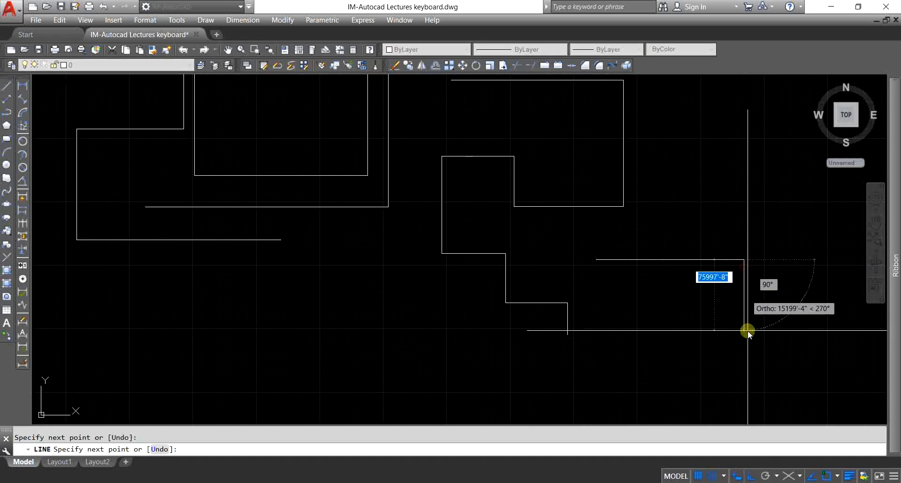
middle_click_drag(749, 362, 523, 311)
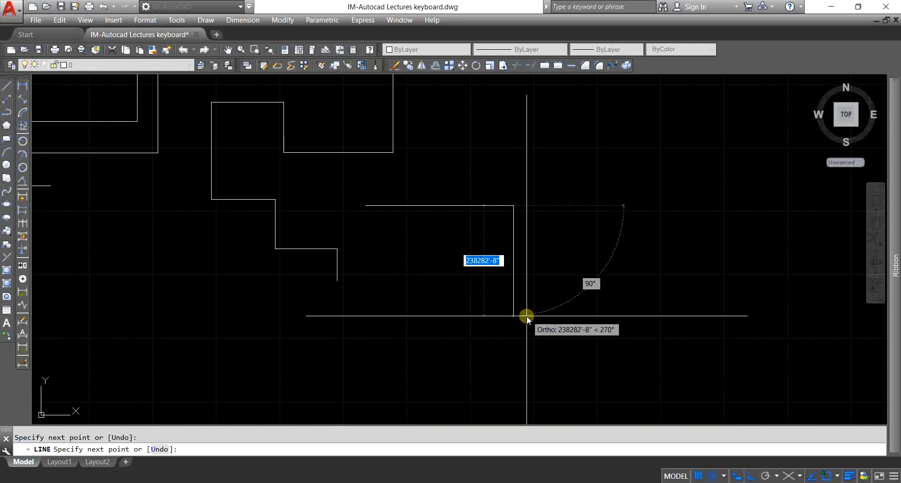
left_click(528, 315)
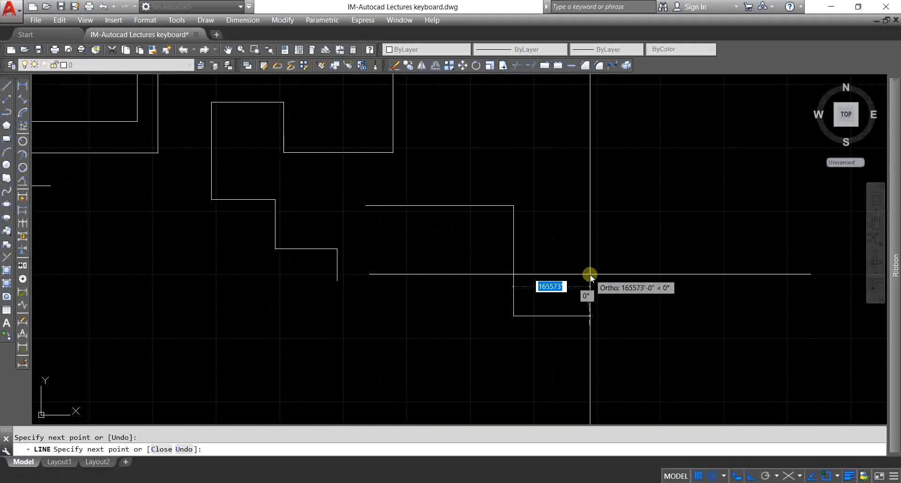
- Toggle ortho mode to try a freely angled segment, place the third segment horizontally eastward, and end the line
key("F8")
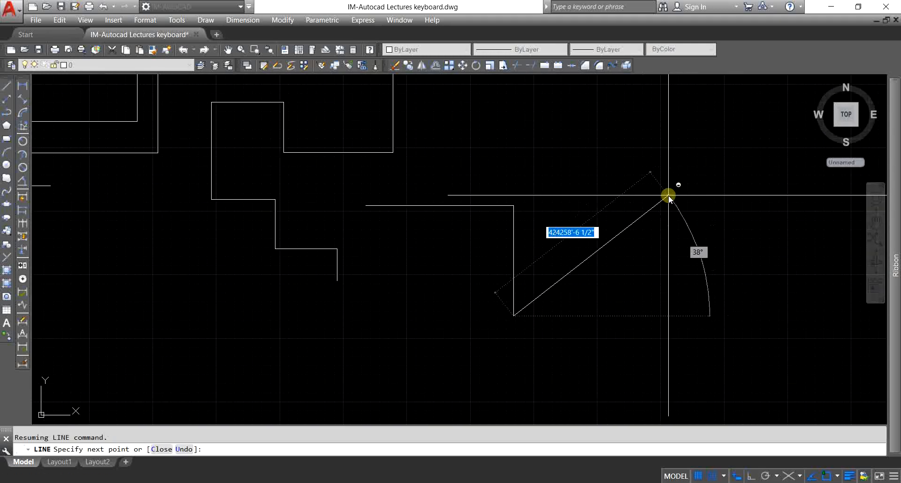
left_click(719, 218)
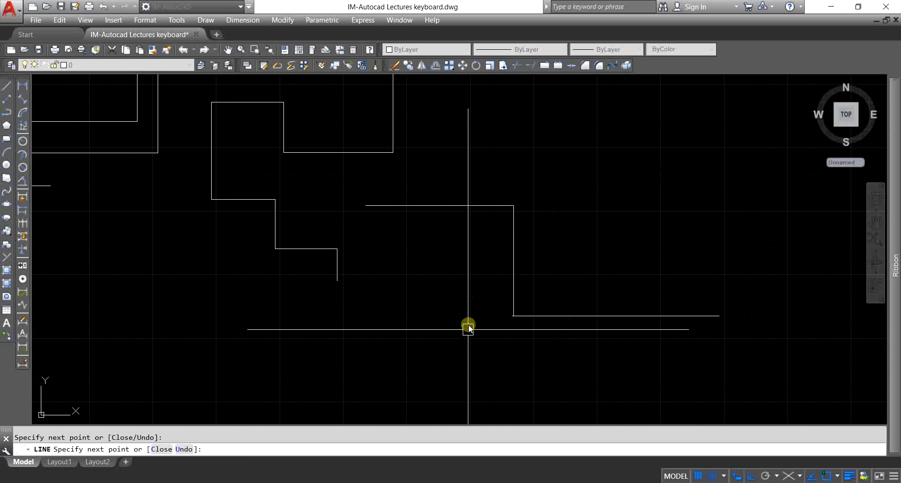
key("Escape")
type("L")
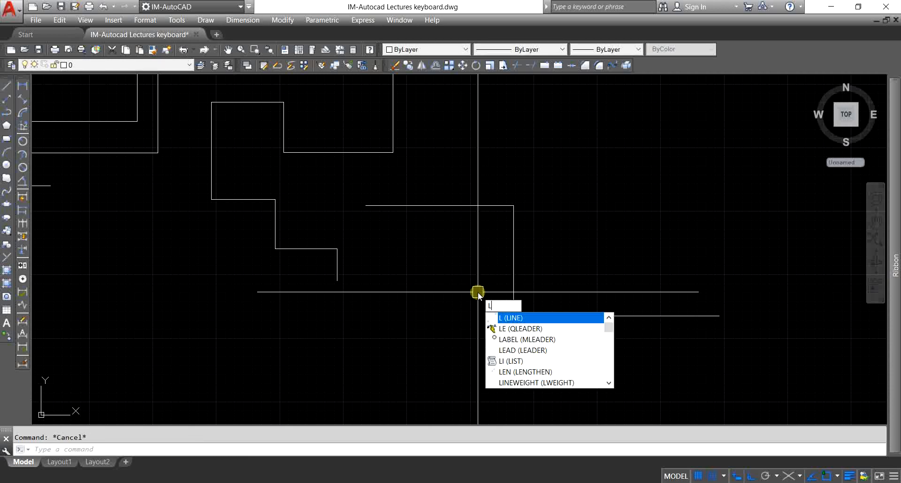
key("Escape")
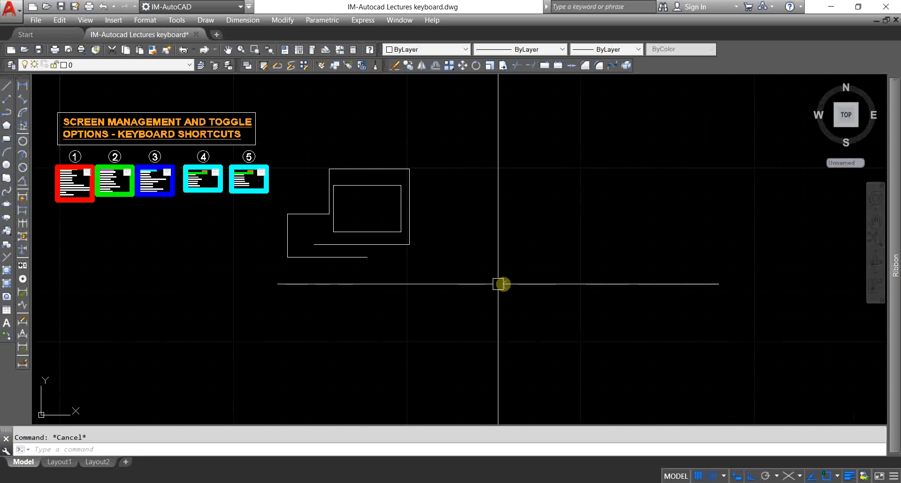
- Open Drafting Settings and examine the Snap and Grid and Dynamic Input settings and the range of available categories
middle_click_drag(497, 285, 511, 285)
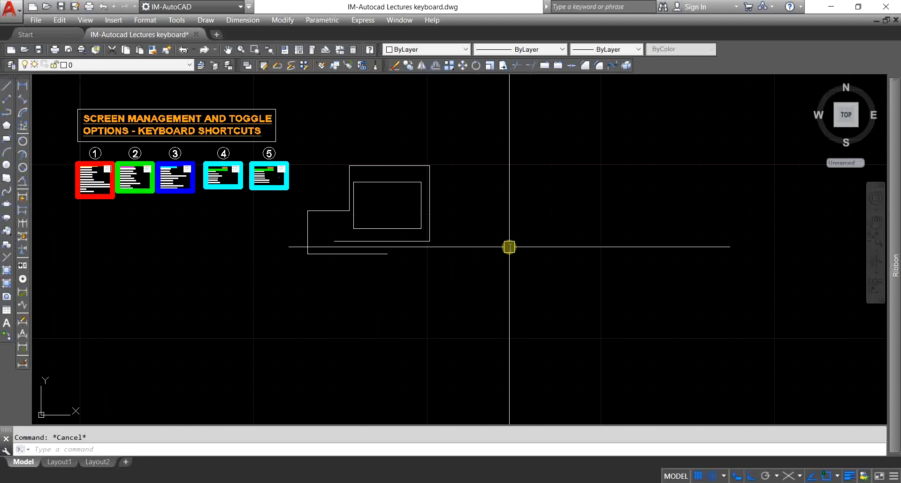
type("DS")
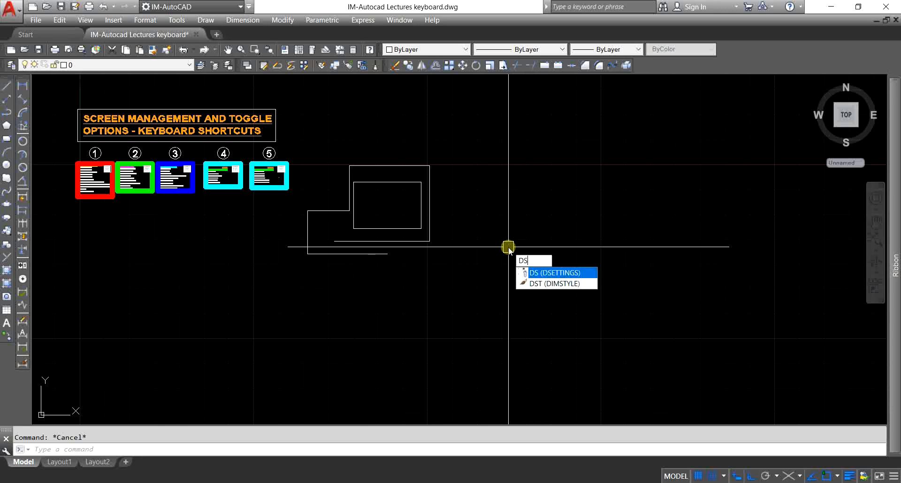
key("Return")
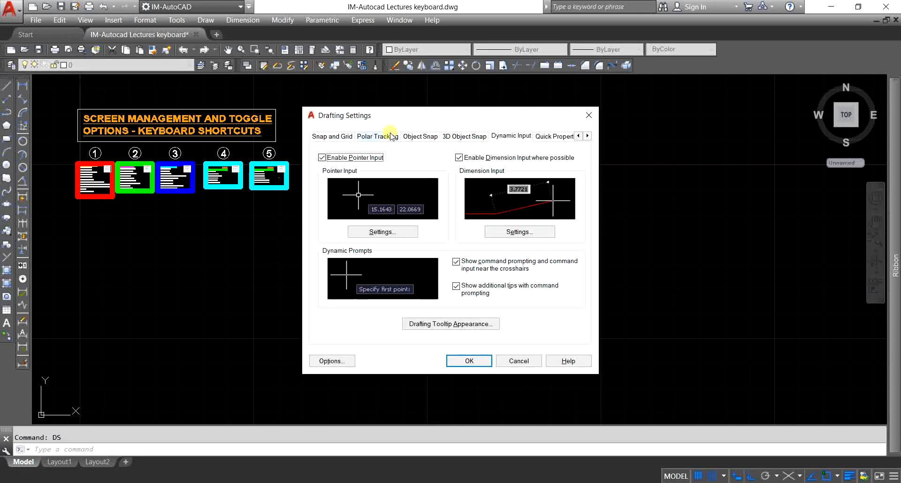
left_click(335, 136)
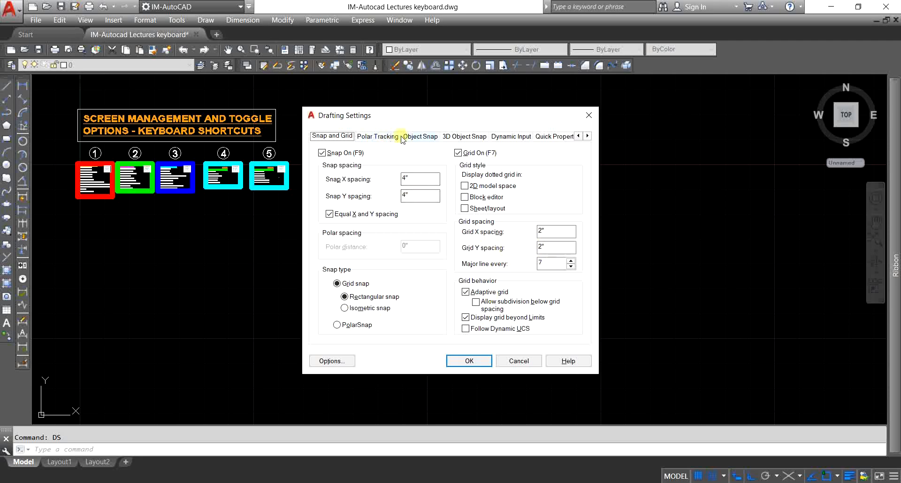
left_click(510, 137)
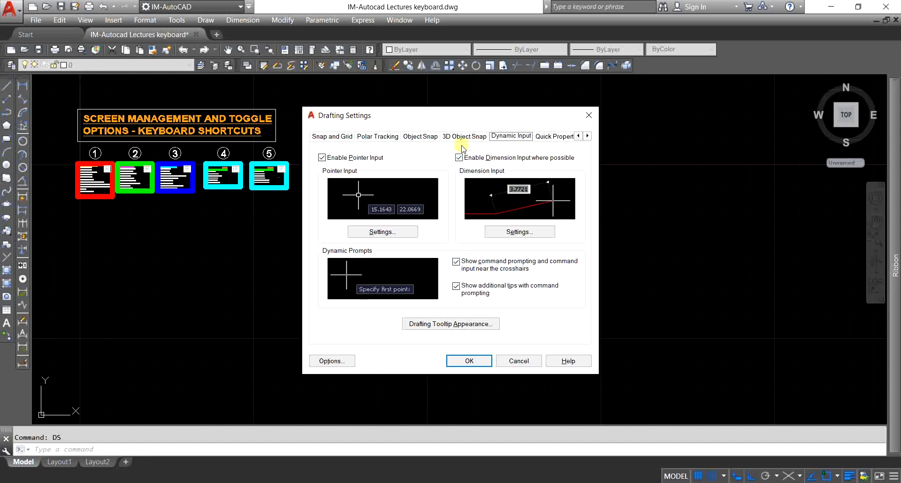
left_click(588, 138)
left_click(588, 137)
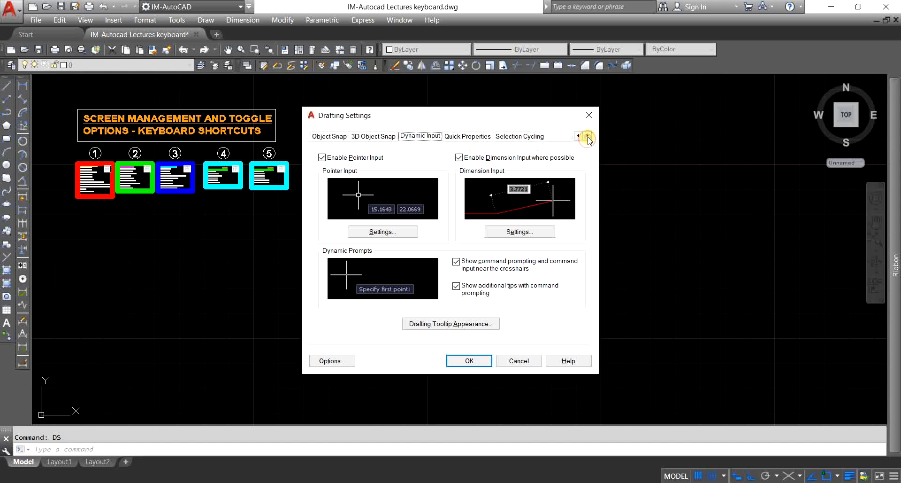
left_click(578, 136)
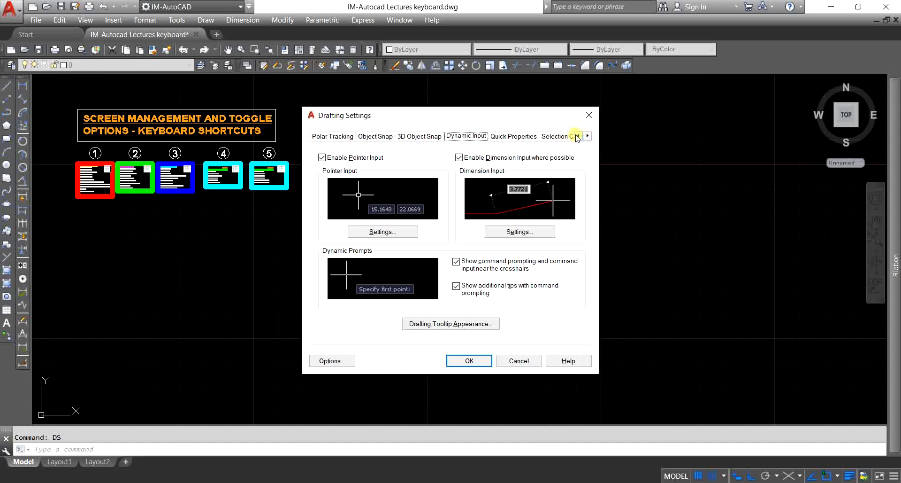
left_click(578, 136)
- Review the Polar Tracking, Object Snap, 3D Object Snap, Dynamic Input and Snap and Grid settings, and close Drafting Settings
left_click(394, 135)
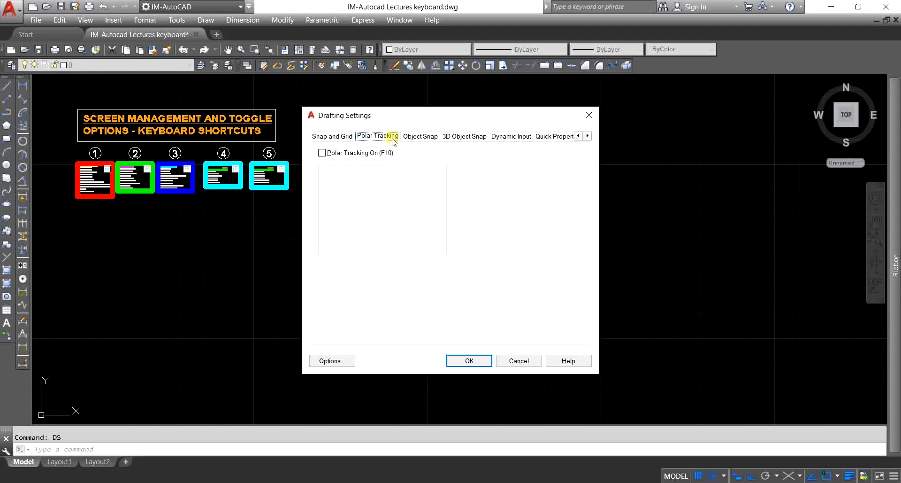
left_click(420, 136)
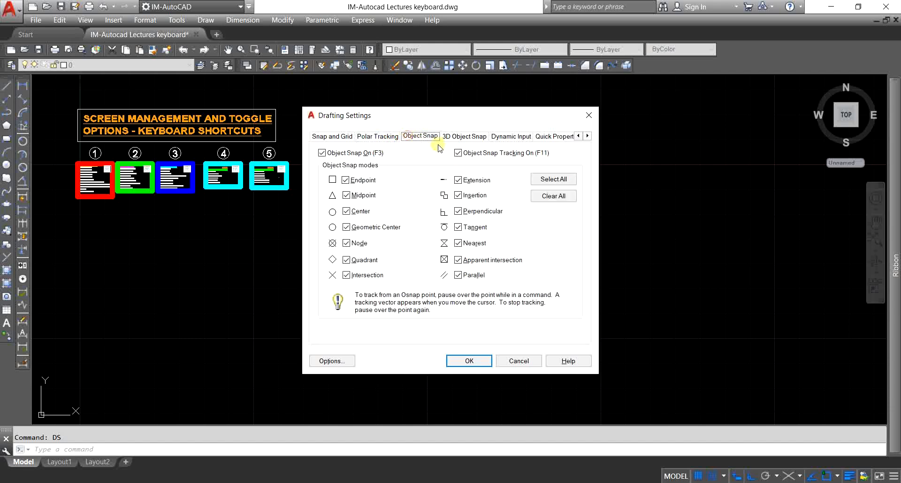
left_click(479, 139)
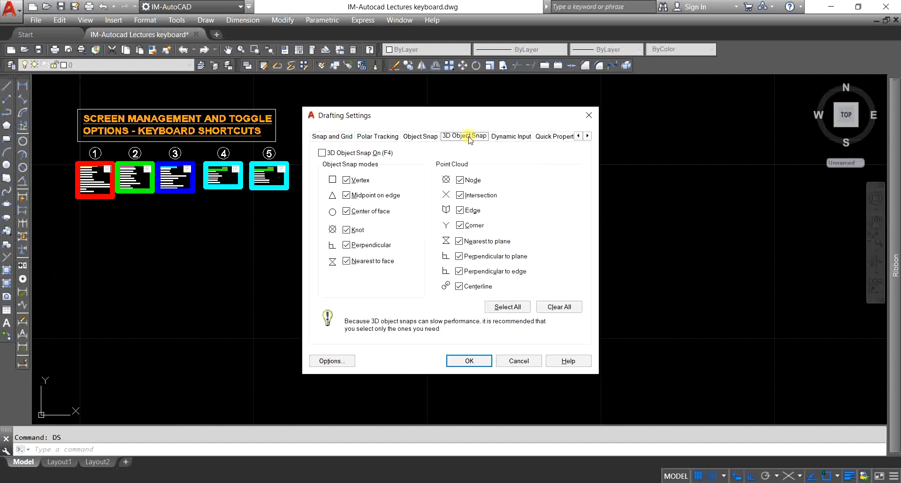
left_click(505, 138)
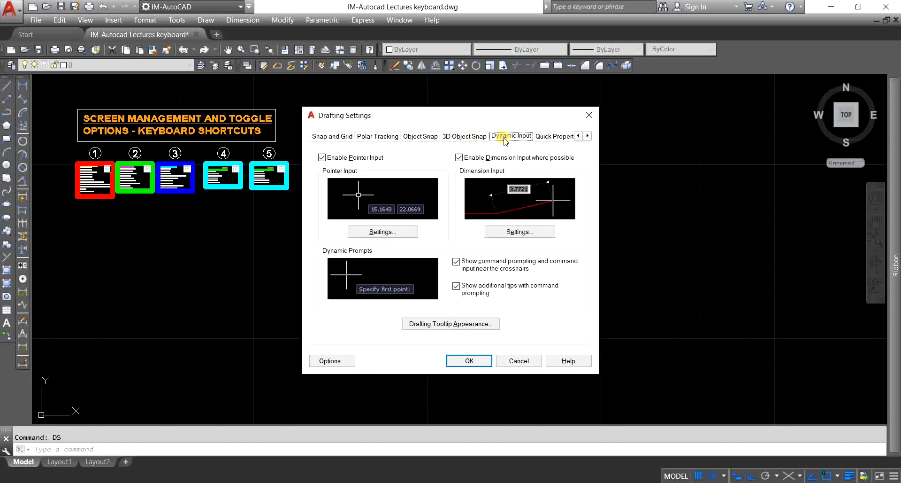
left_click(342, 136)
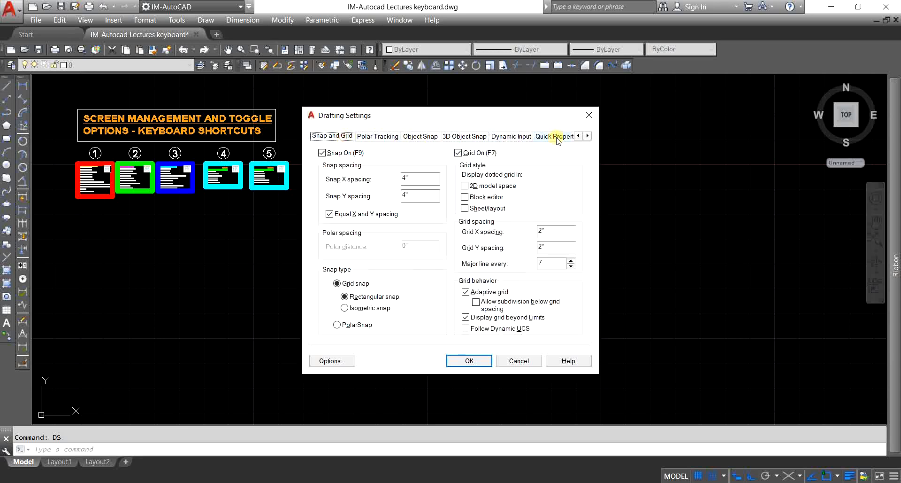
left_click(589, 115)
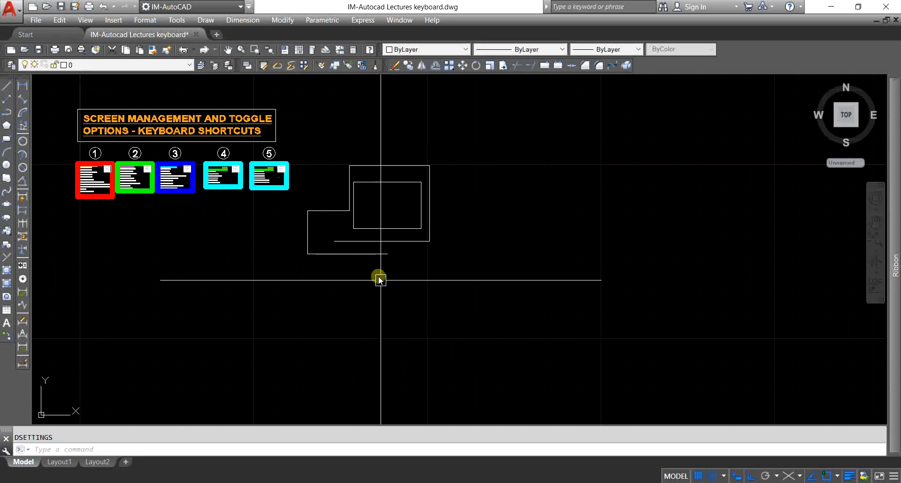
- Examine the Part-II Toggle Drawing Modes list of F7 to F12 shortcuts in frame 5
middle_click_drag(379, 277, 505, 322)
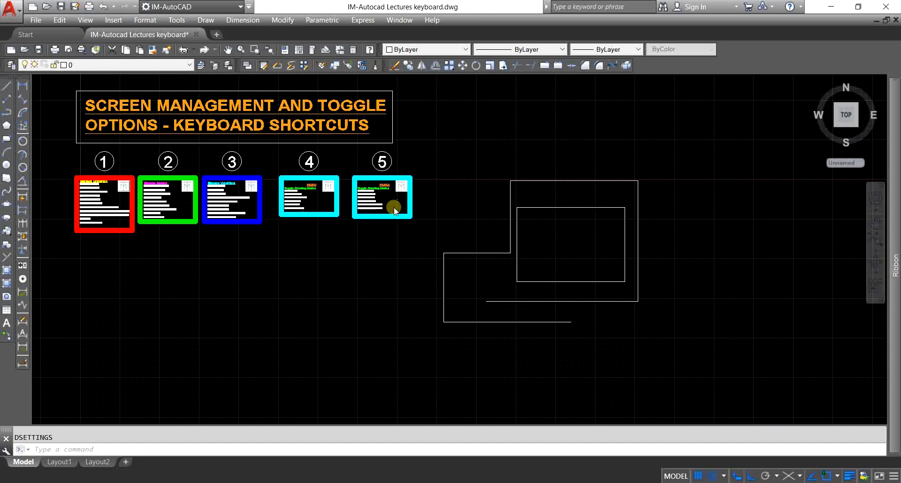
scroll(400, 214, "up", 6)
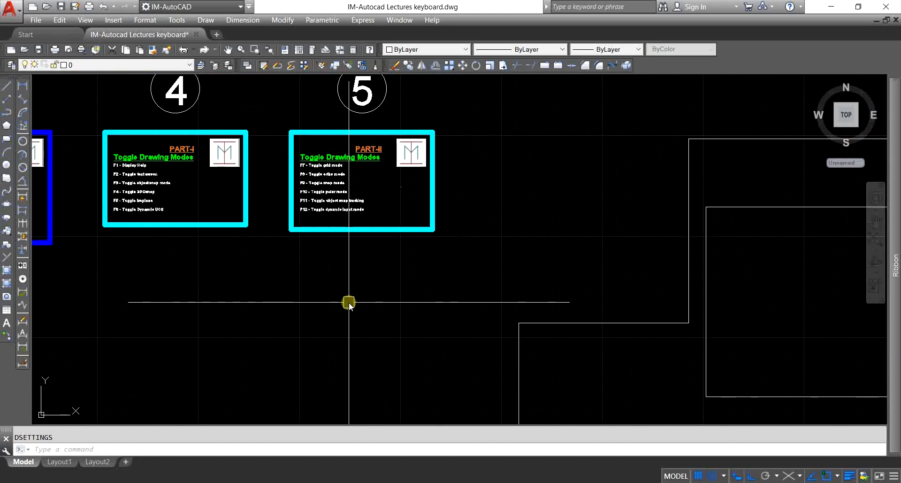
scroll(349, 302, "up", 10)
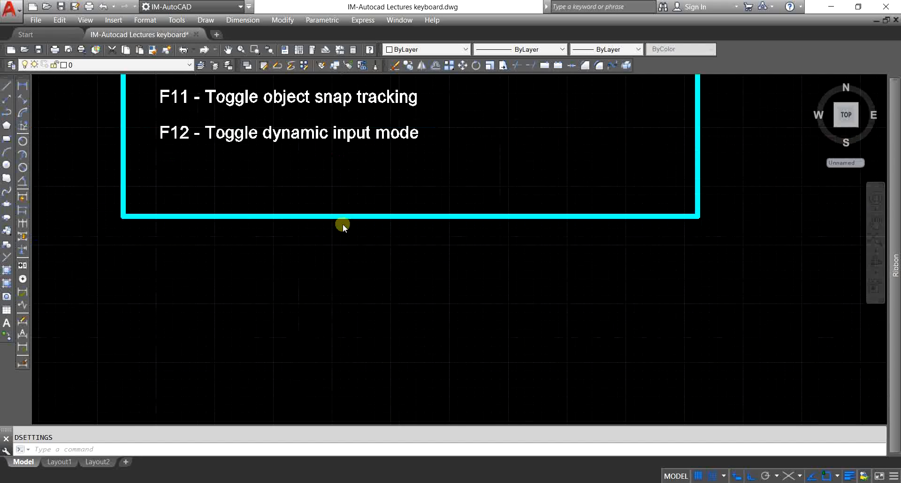
scroll(346, 277, "down", 4)
middle_click_drag(359, 224, 370, 368)
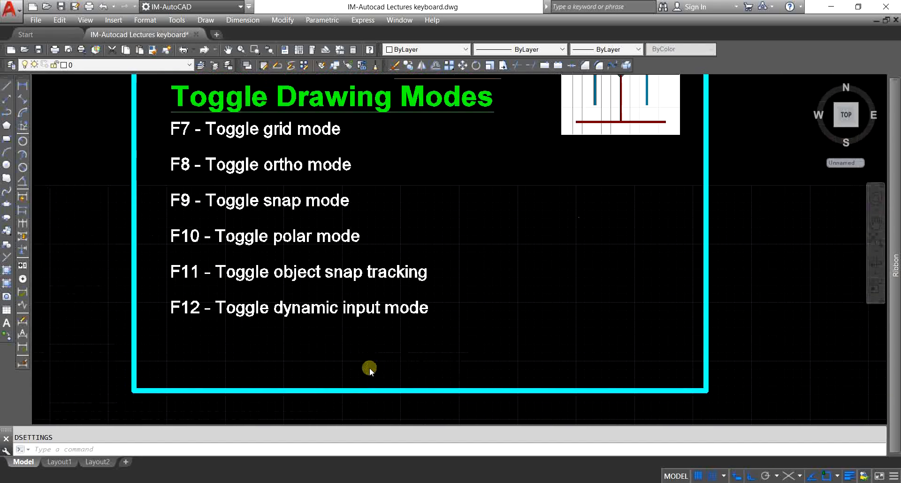
middle_click_drag(509, 287, 523, 309)
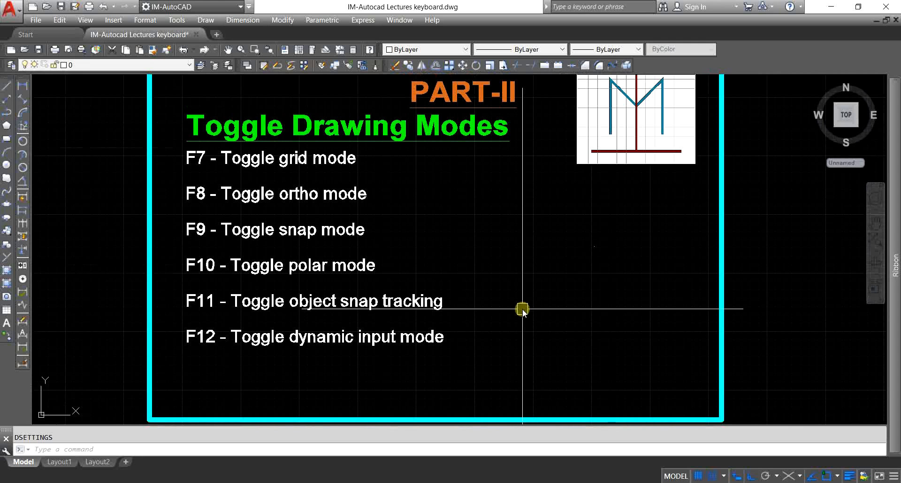